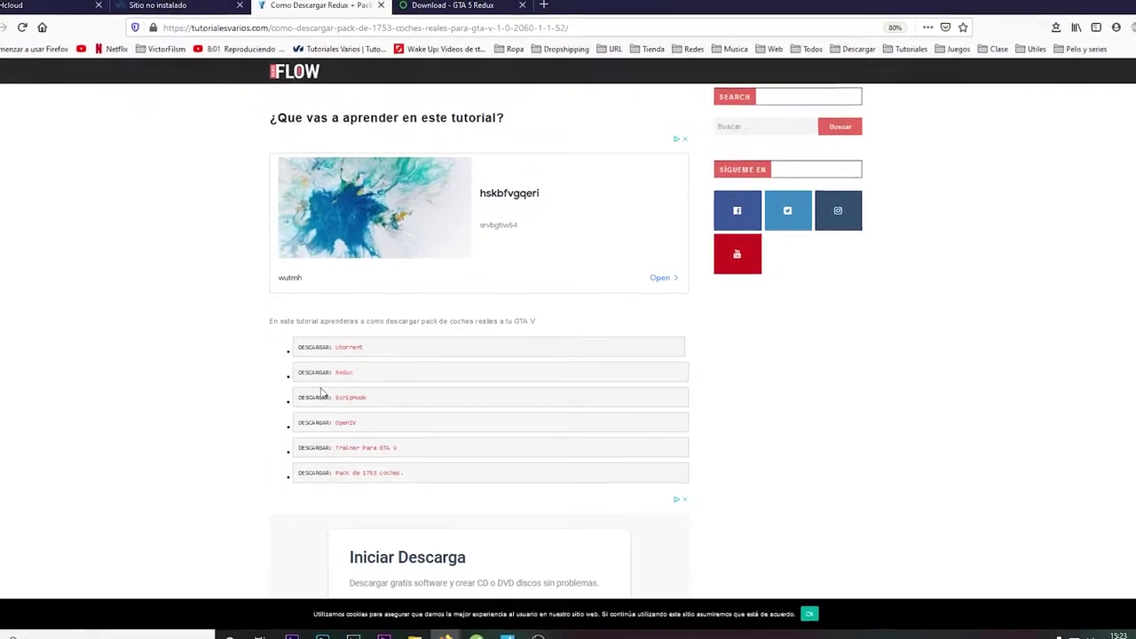
Open the ScripHook link from the tutorial's download list, close the GTA 5 Redux tab and show the Script Hook V page.
scroll(332, 394, down, 1)
click(350, 348)
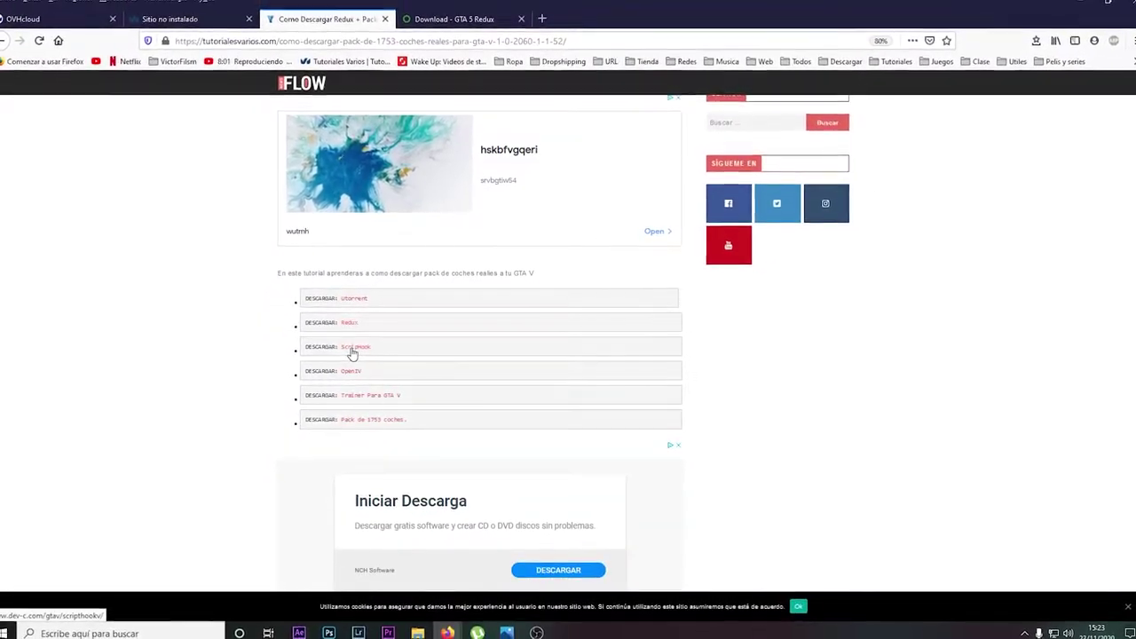
middle_click(492, 18)
click(492, 28)
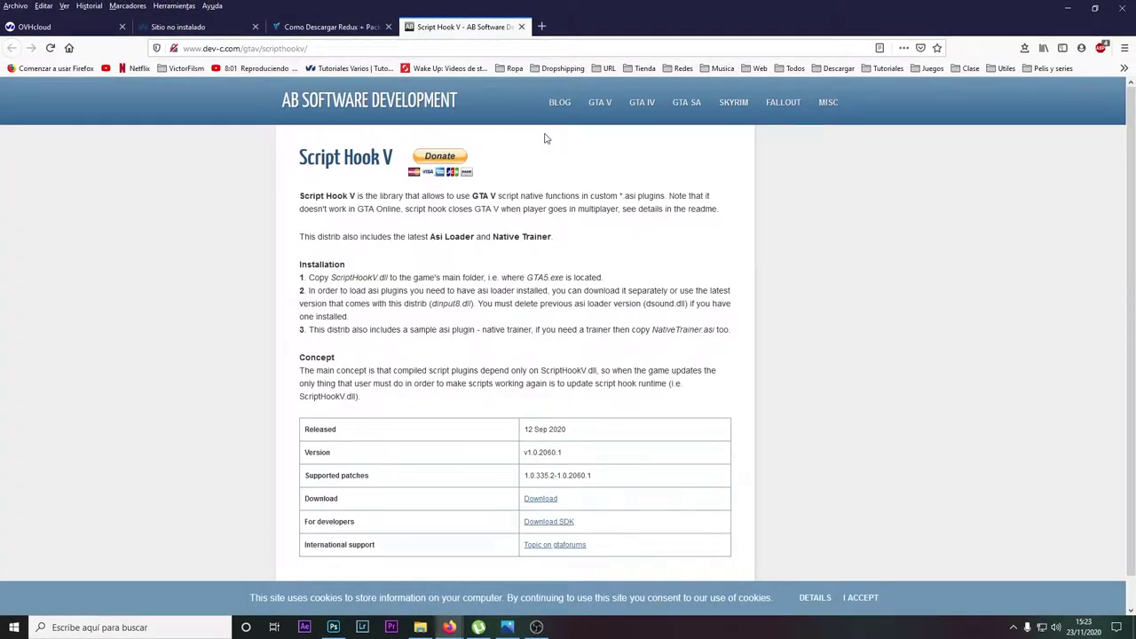
Download ScriptHookV_1.0.2060.1.zip and open it with WinRAR.
click(537, 501)
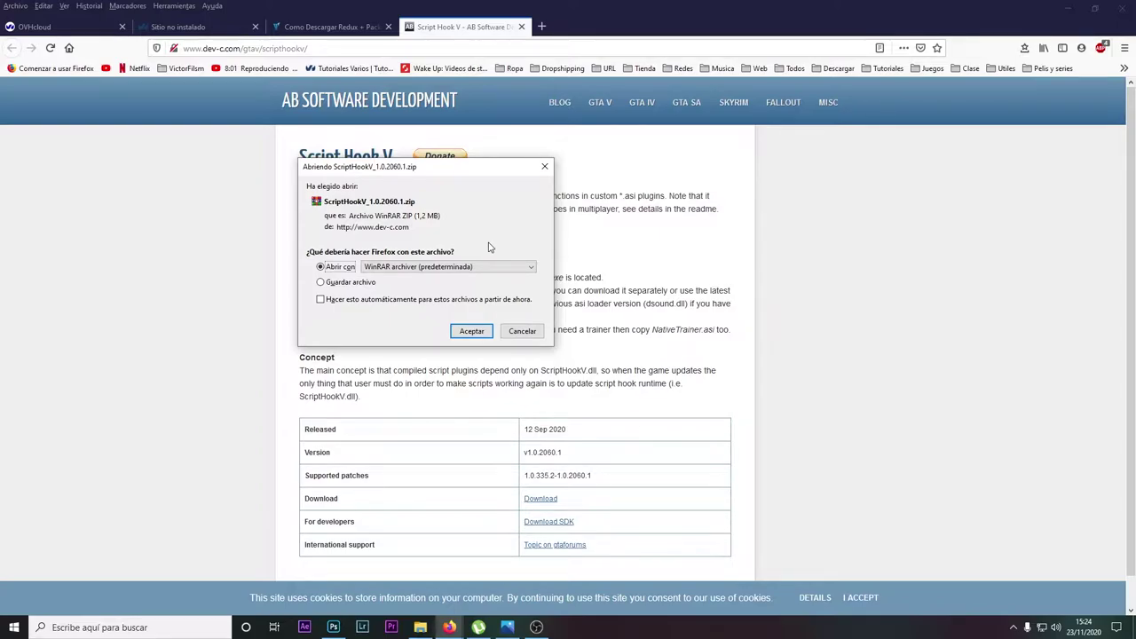
click(473, 332)
click(471, 331)
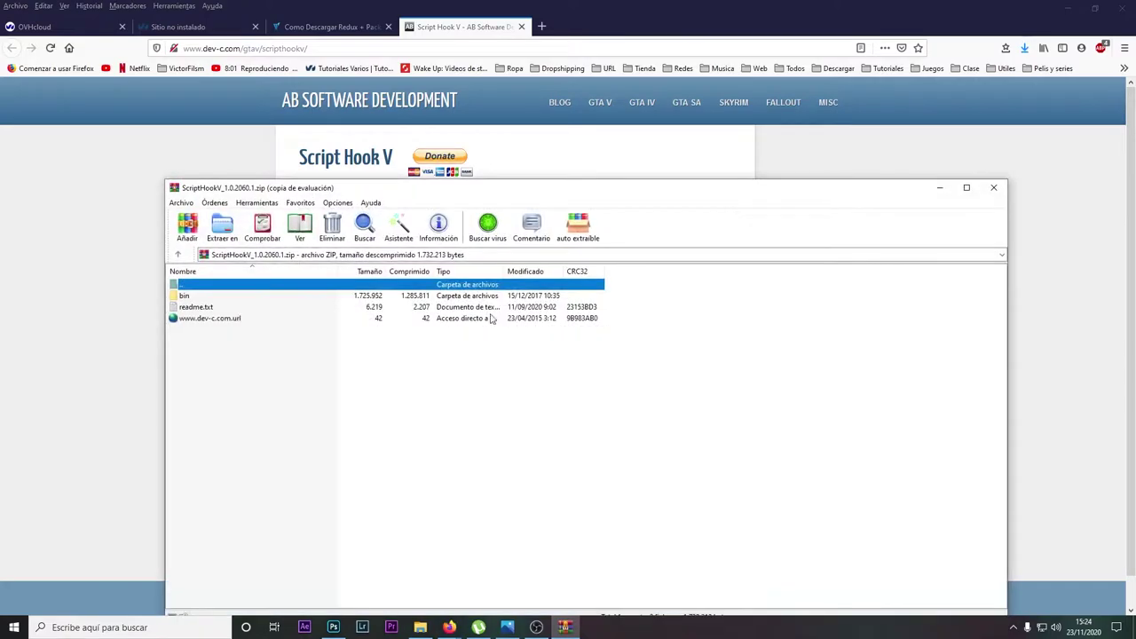
Copy dinput8.dll and ScriptHookV.dll from the archive's bin folder into the GTAV game folder under D:\Games.
double_click(184, 296)
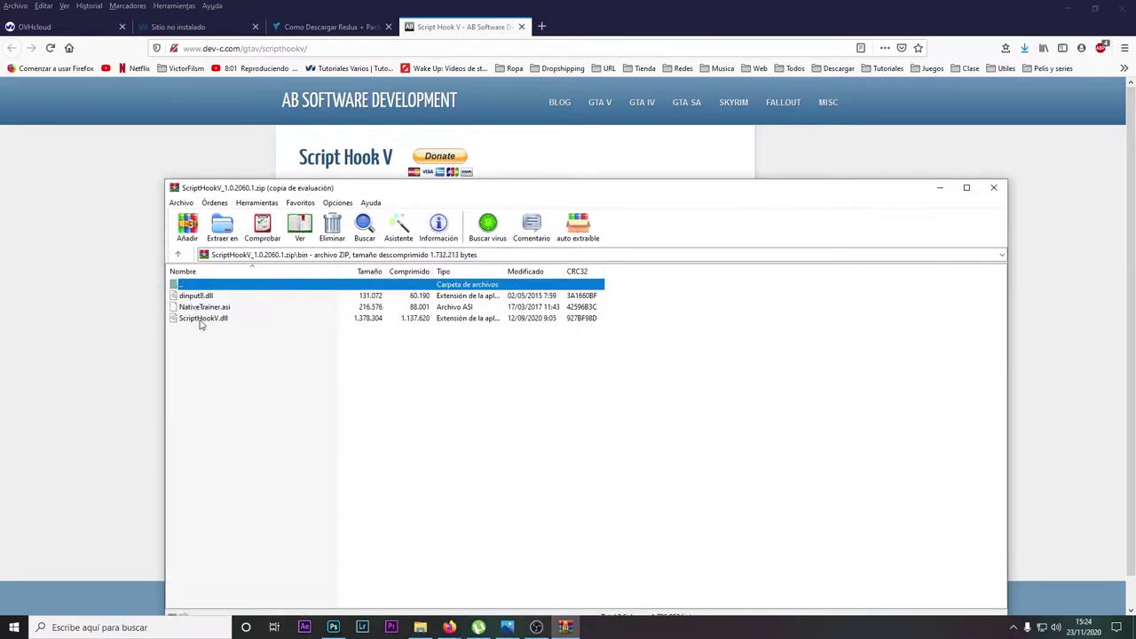
click(200, 319)
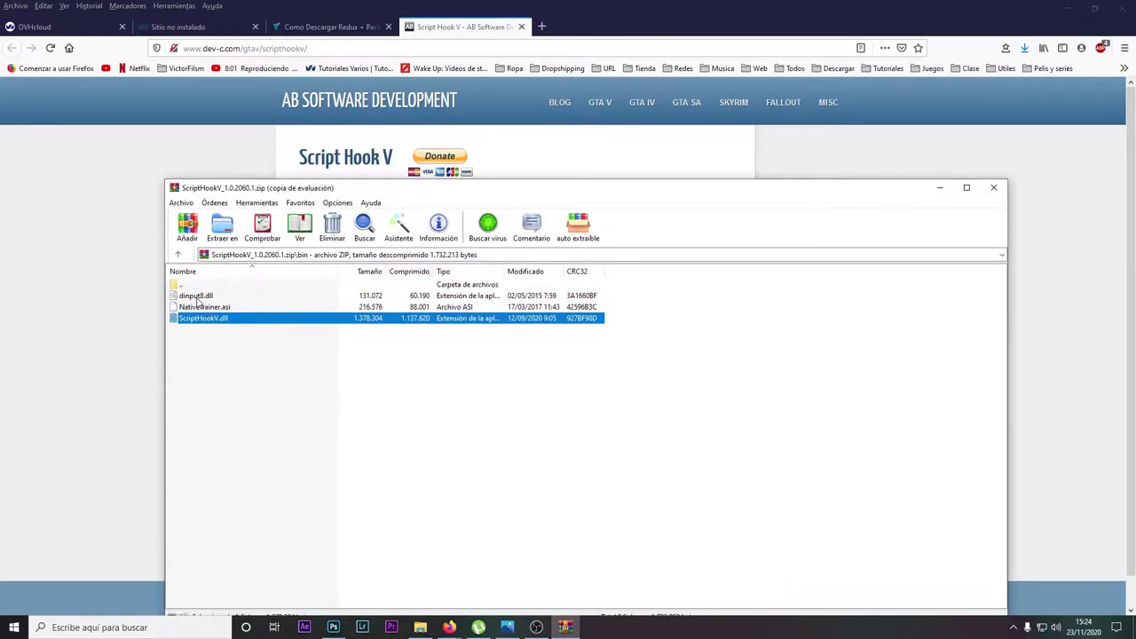
ctrl+click(197, 295)
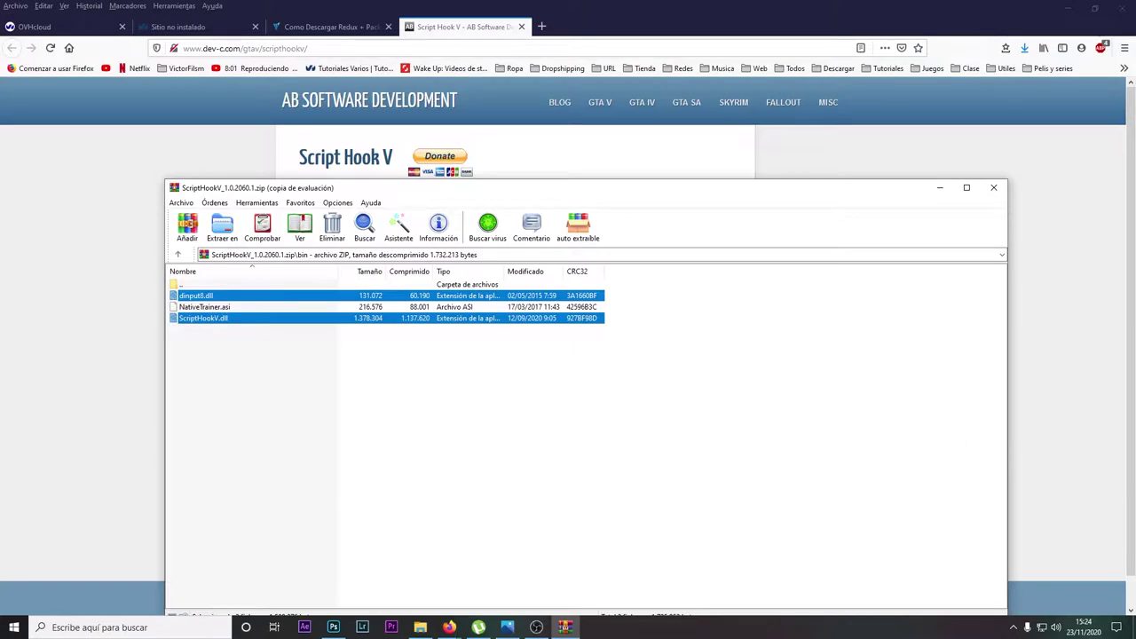
click(420, 627)
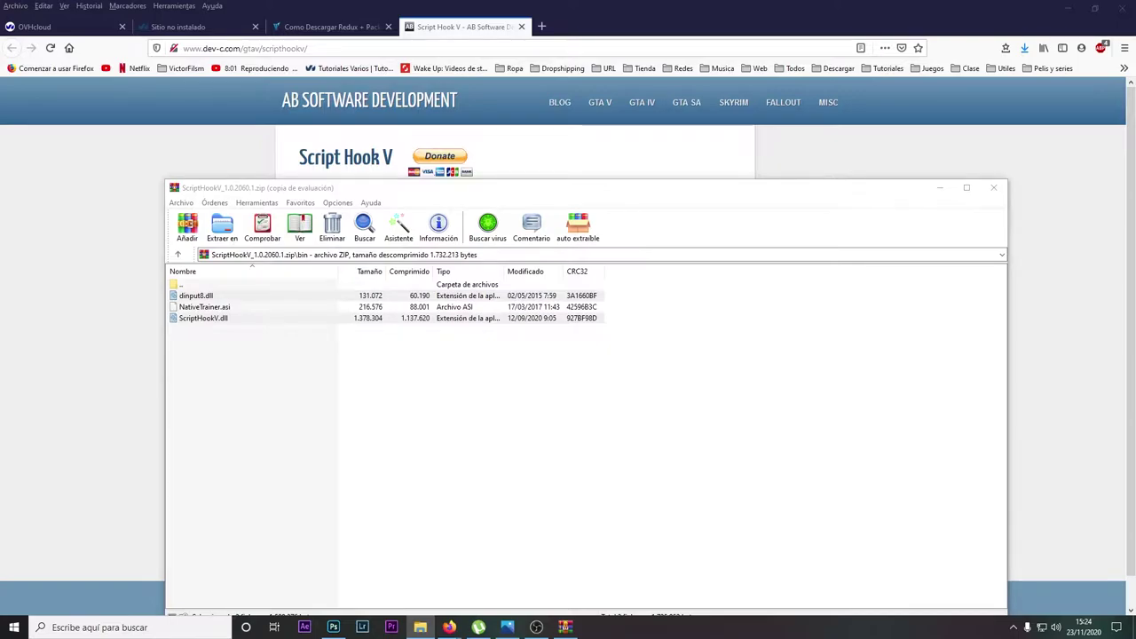
drag(1020, 82, 2, 213)
click(692, 168)
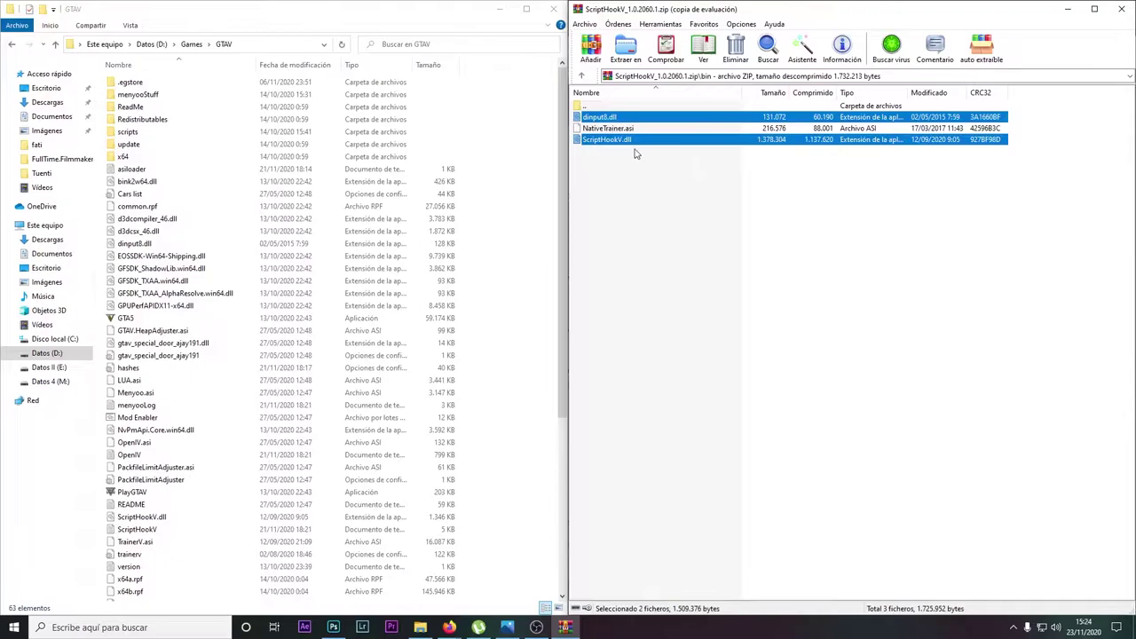
drag(616, 142, 468, 388)
click(510, 223)
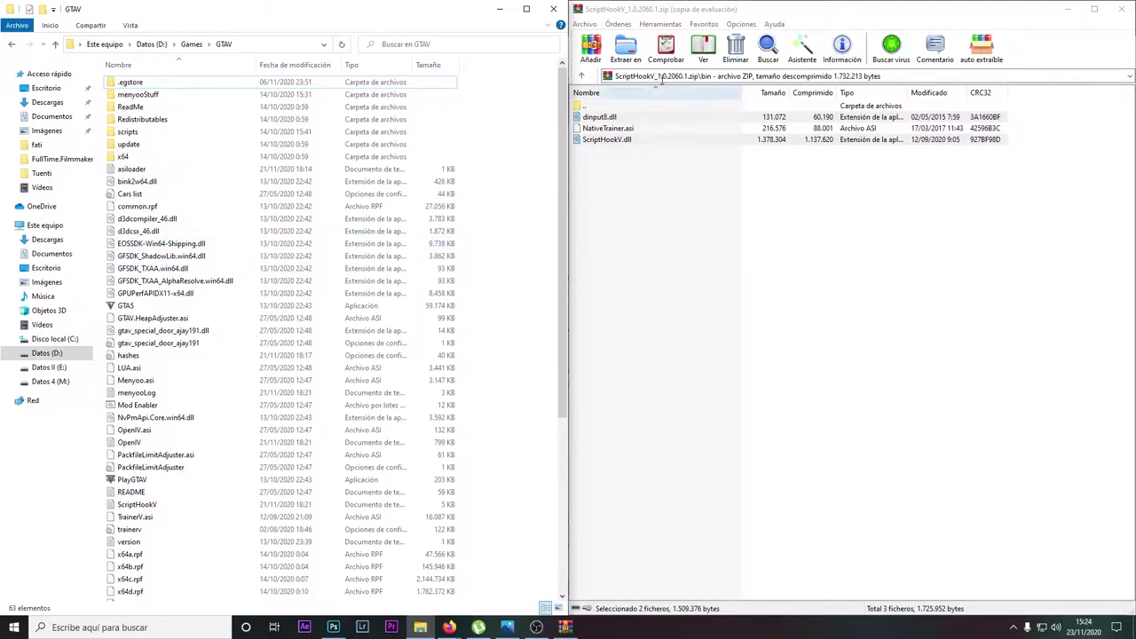
Close the Script Hook archive, minimize the GTAV folder window and close the Script Hook V page.
click(788, 6)
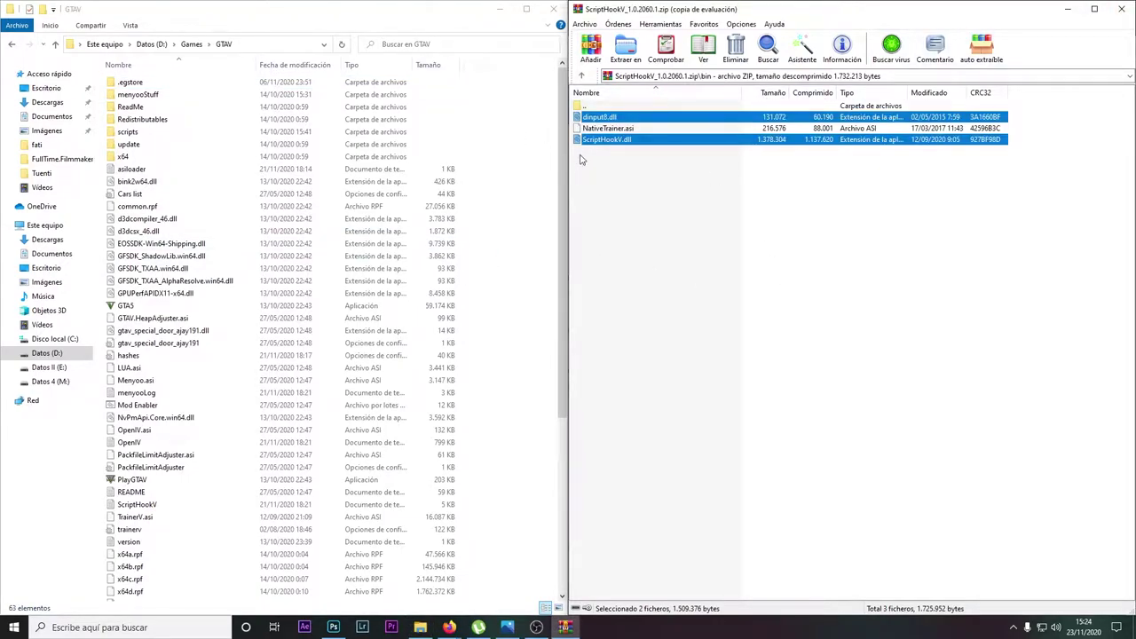
click(606, 130)
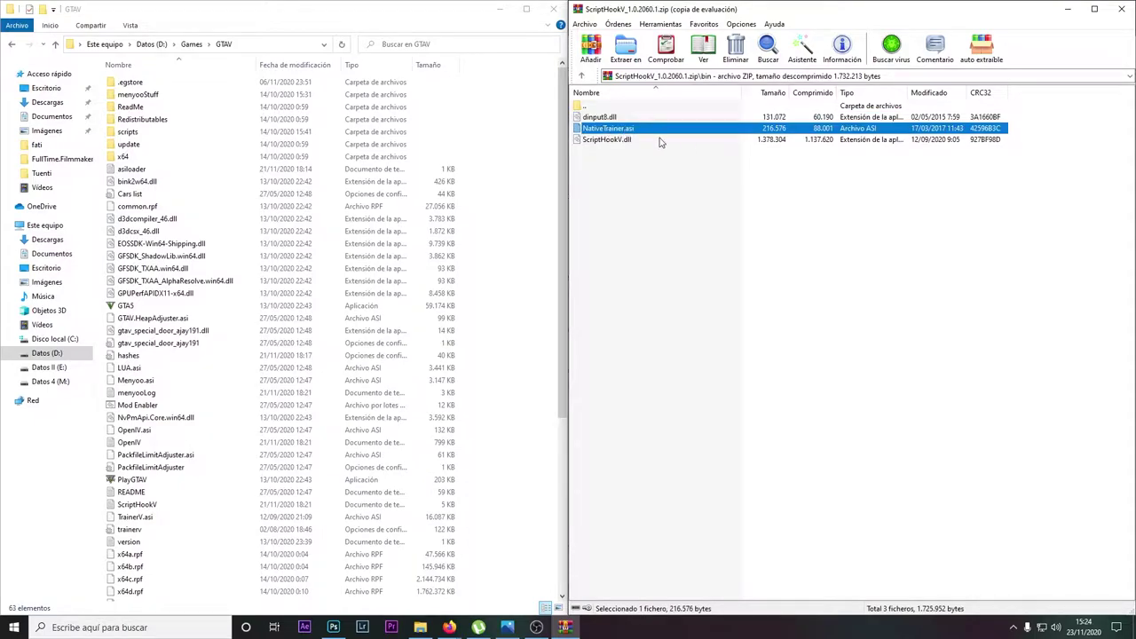
click(1125, 11)
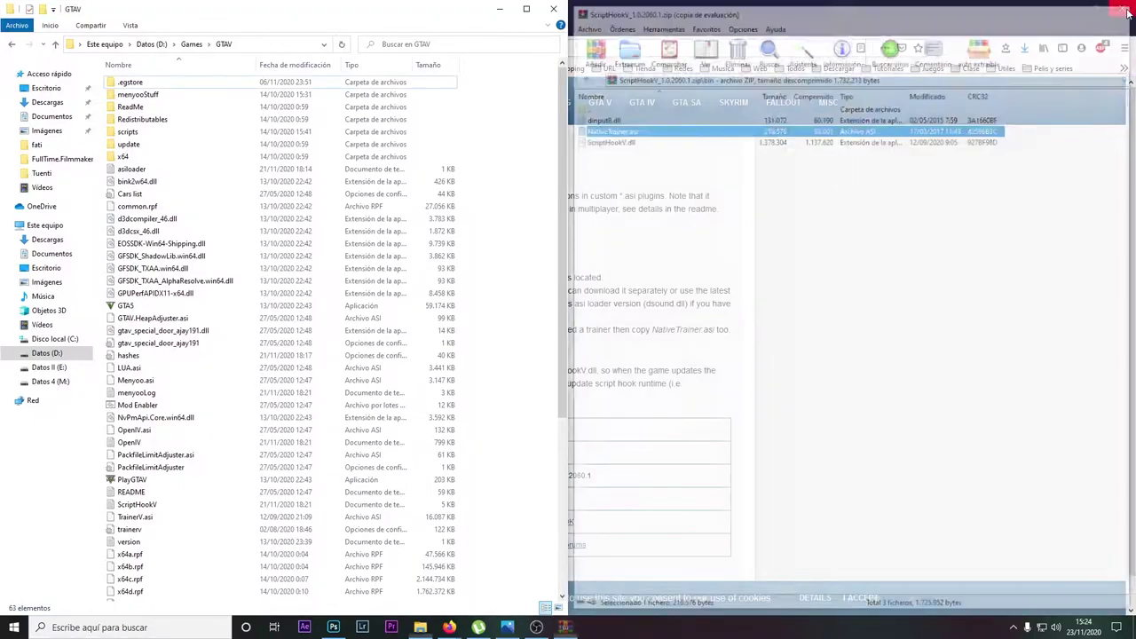
click(500, 9)
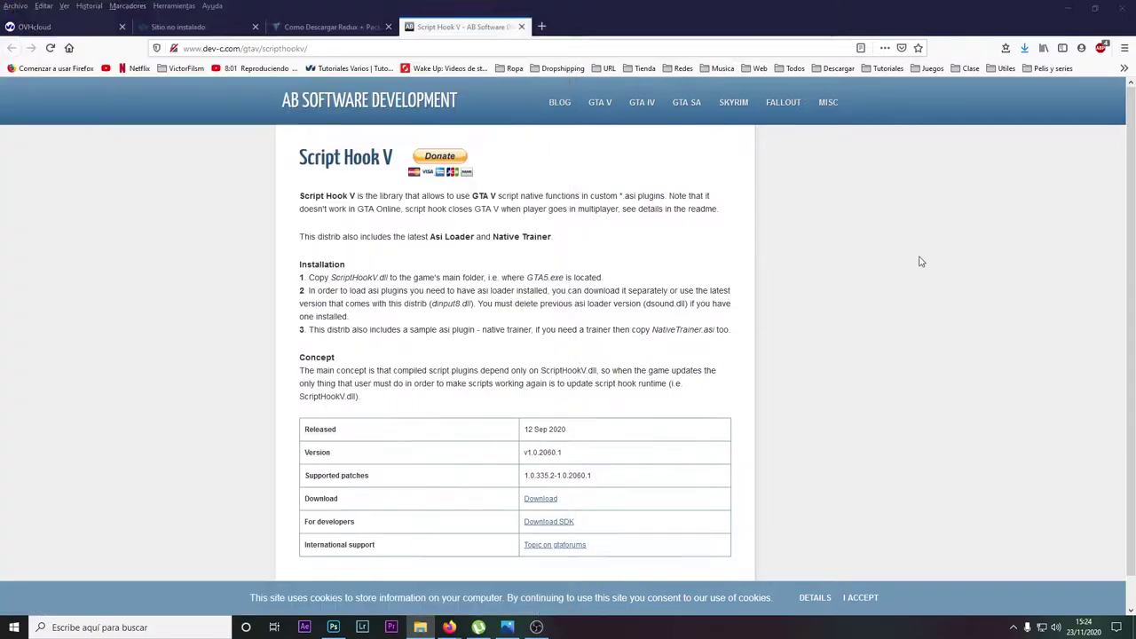
click(521, 27)
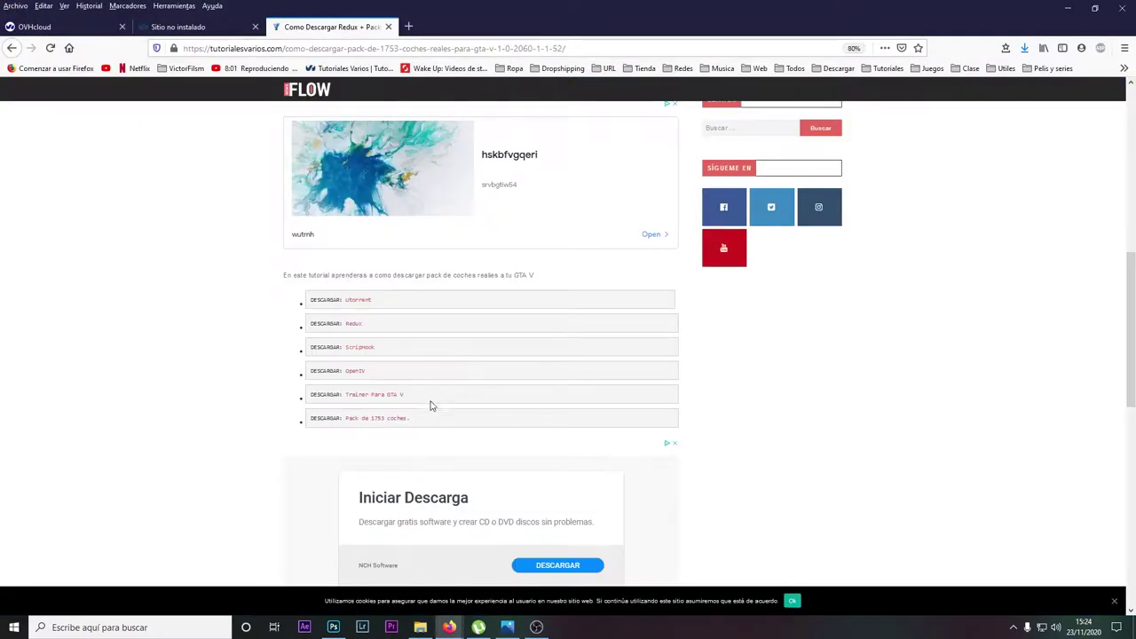
Open the "Pack de 1753 coches" link from the tutorial, download the car pack torrent and open it with µTorrent.
middle_click(370, 423)
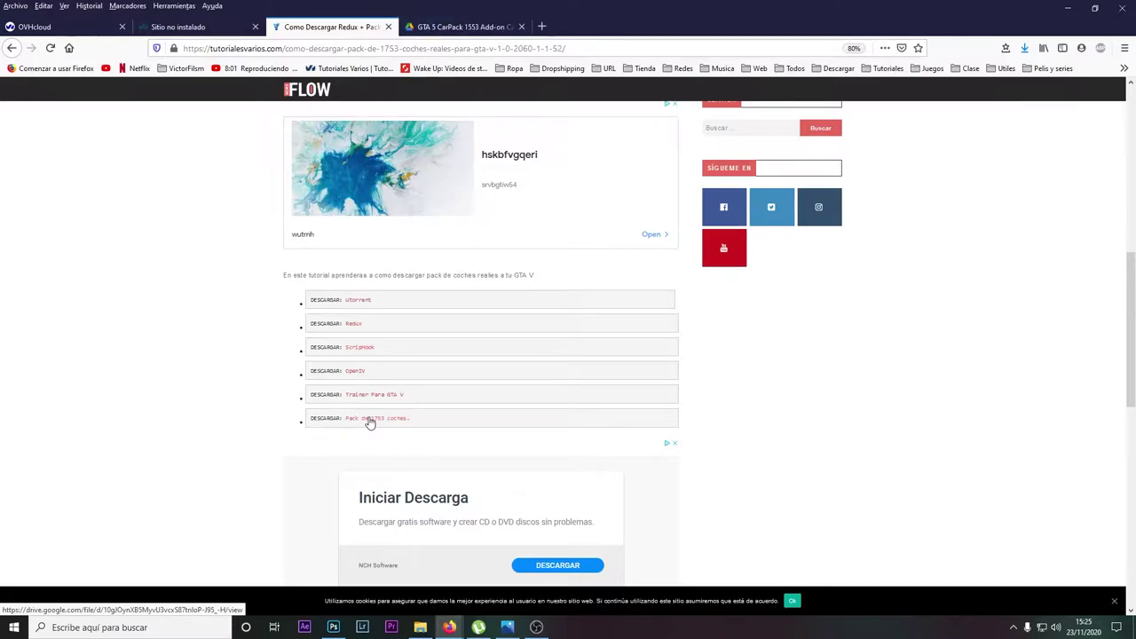
click(471, 27)
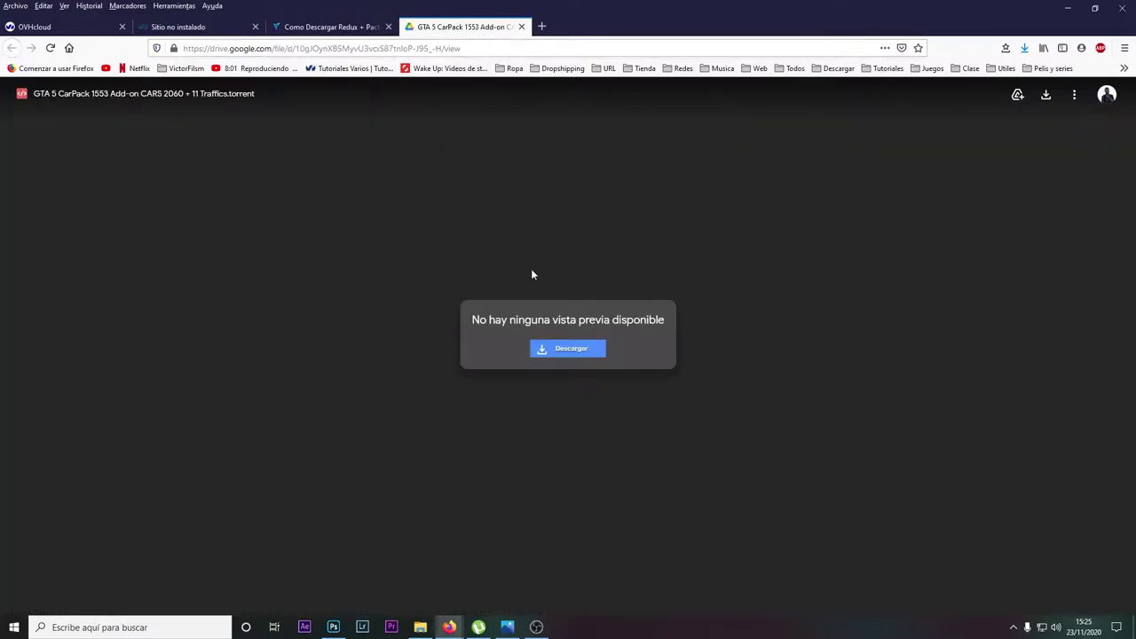
click(573, 351)
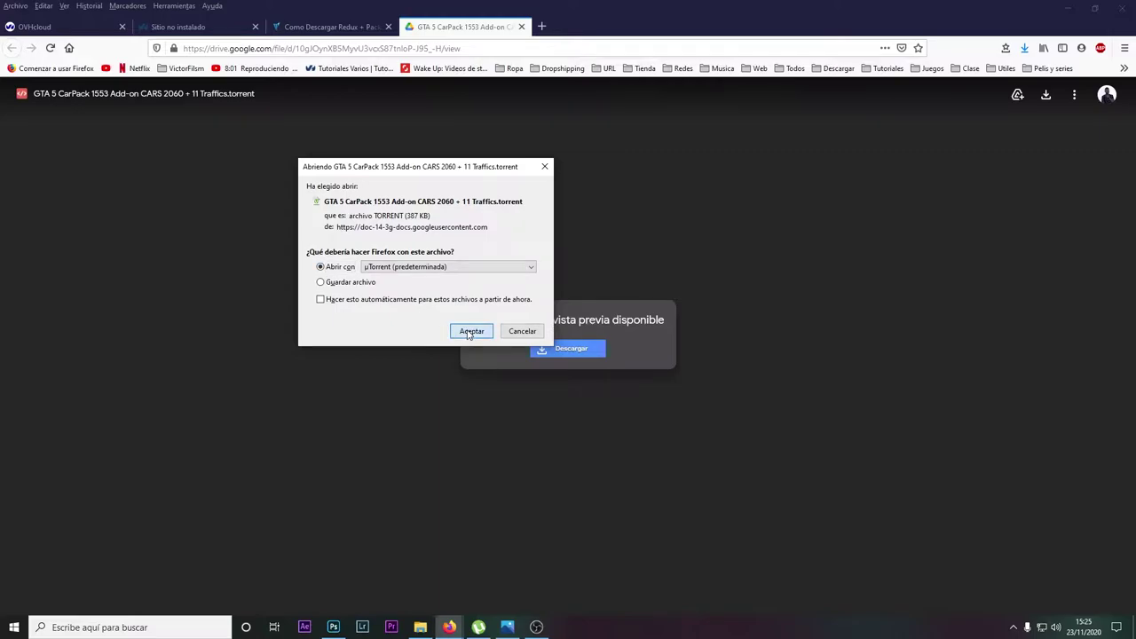
click(470, 331)
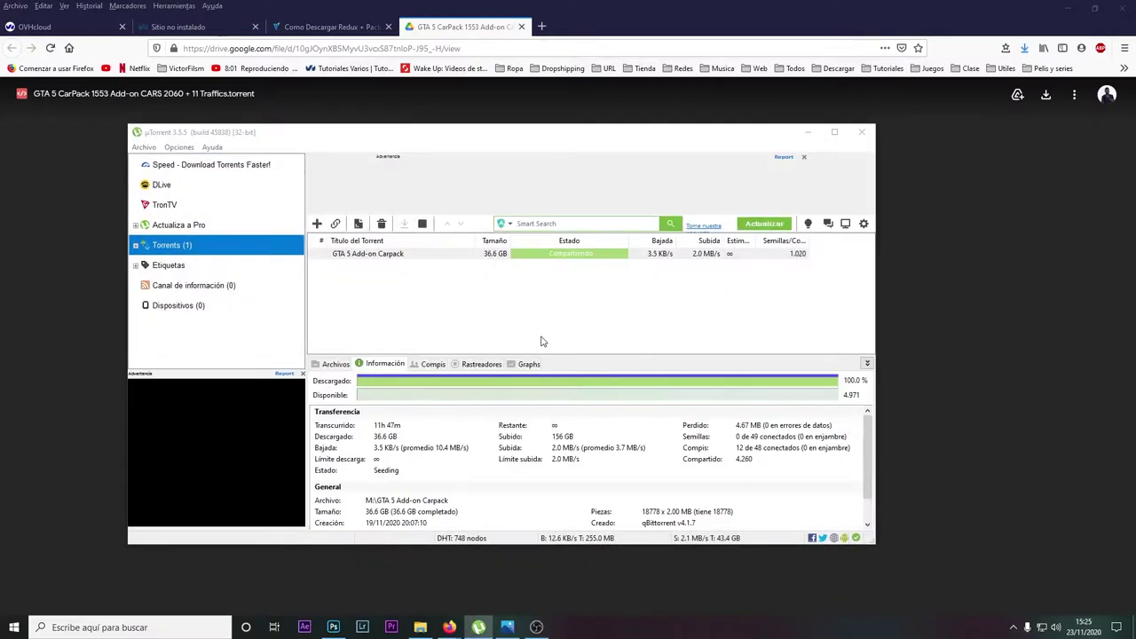
Remove the existing GTA 5 Add-on Carpack torrent from µTorrent and return to the browser.
click(646, 330)
right_click(490, 255)
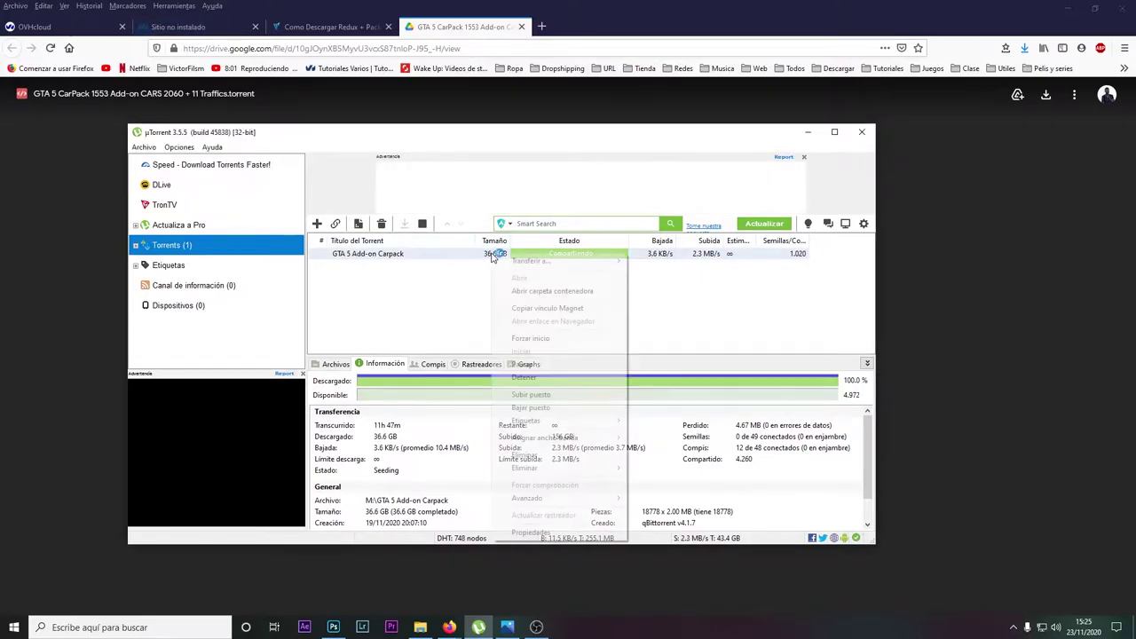
click(577, 455)
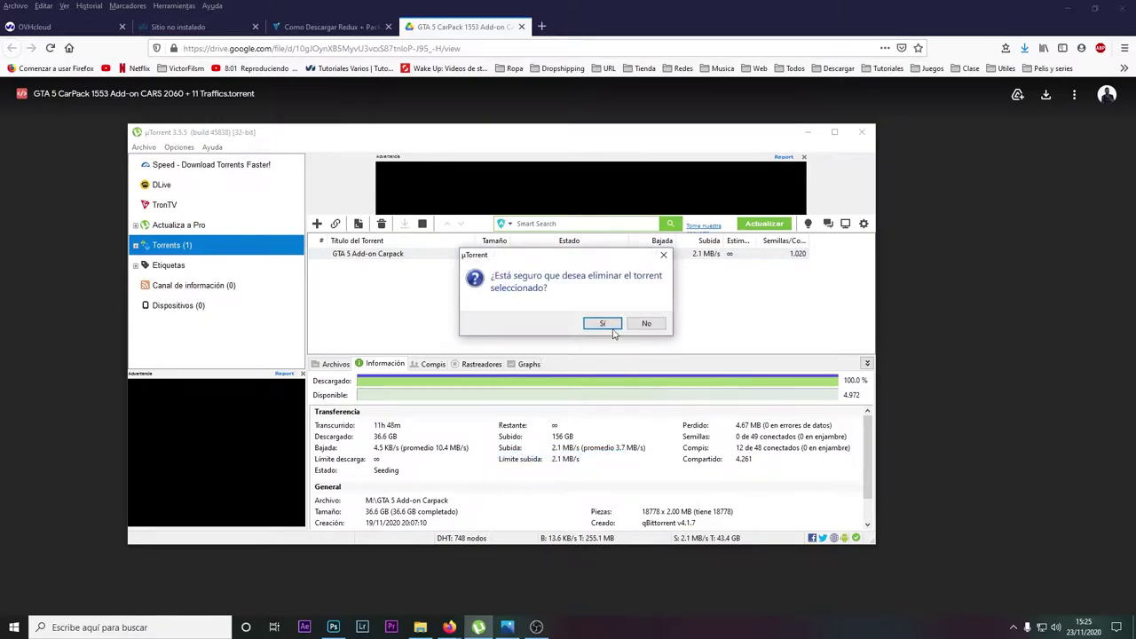
click(607, 323)
click(947, 224)
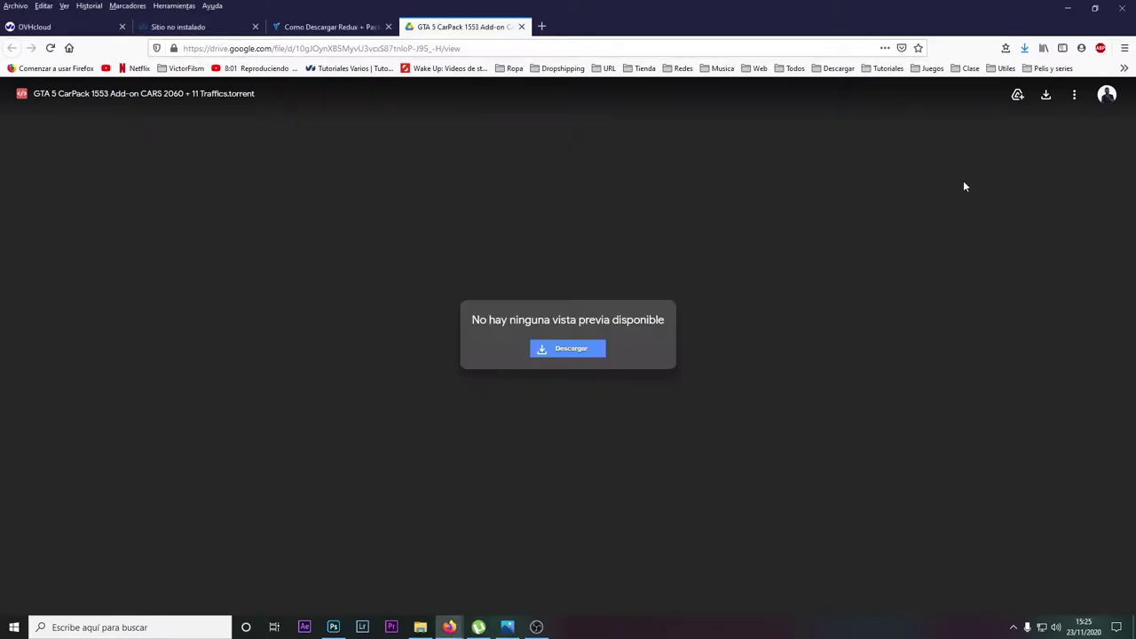
Reopen the downloaded car pack torrent in µTorrent and browse for its save folder on drive M:, keeping the current location.
click(1024, 48)
click(934, 83)
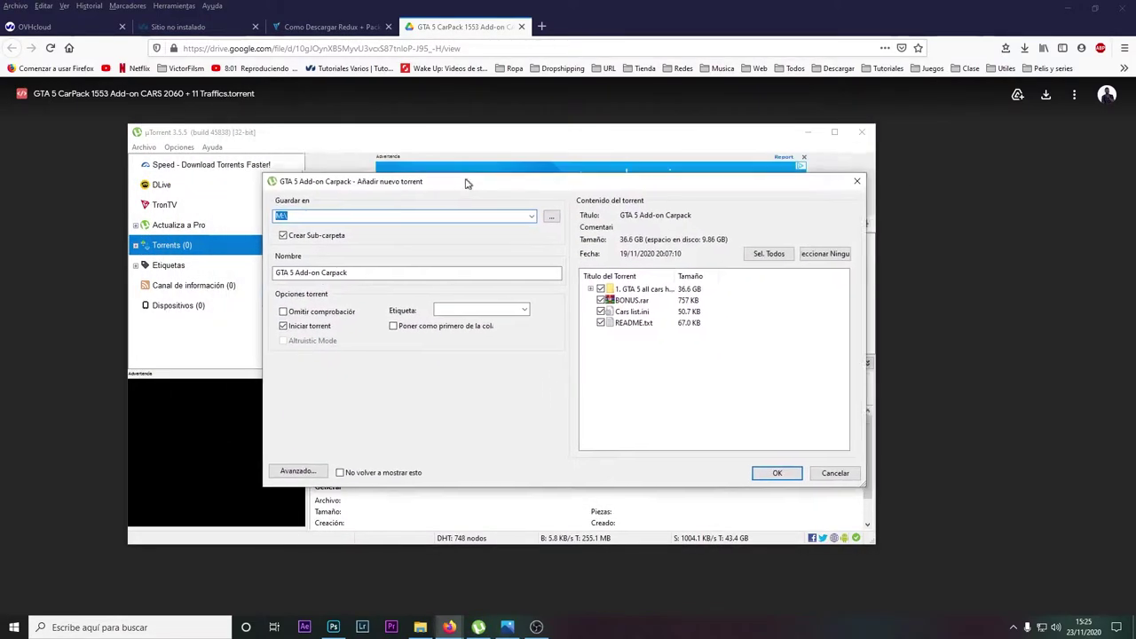
click(531, 197)
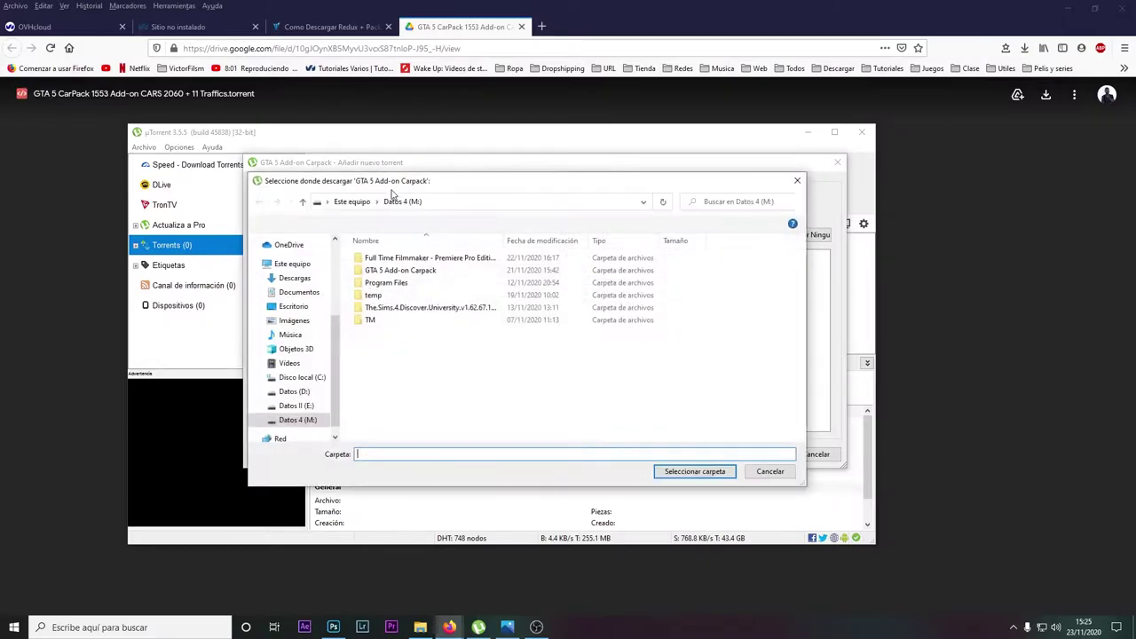
click(803, 182)
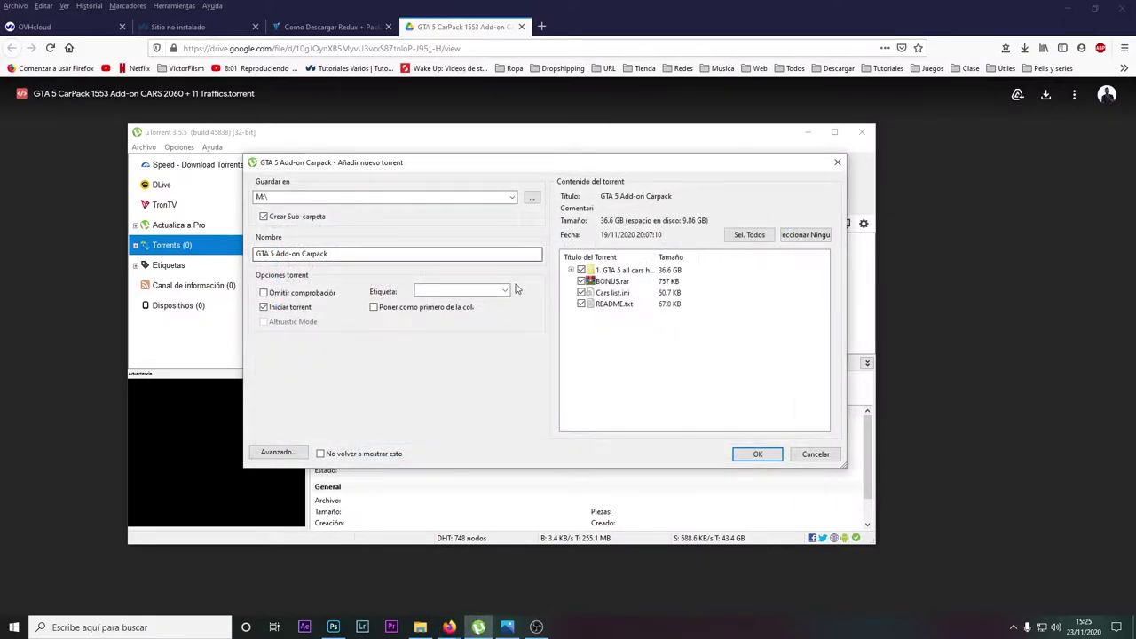
Try to start the GTA 5 Add-on Carpack download to M:\ with all its files selected.
click(757, 458)
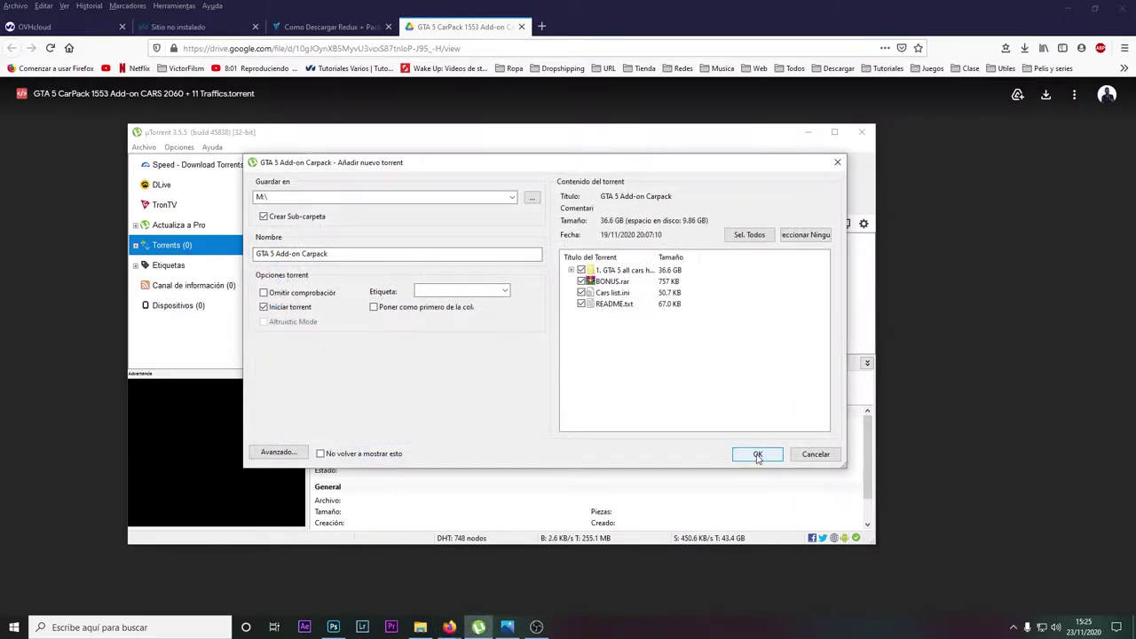
click(581, 303)
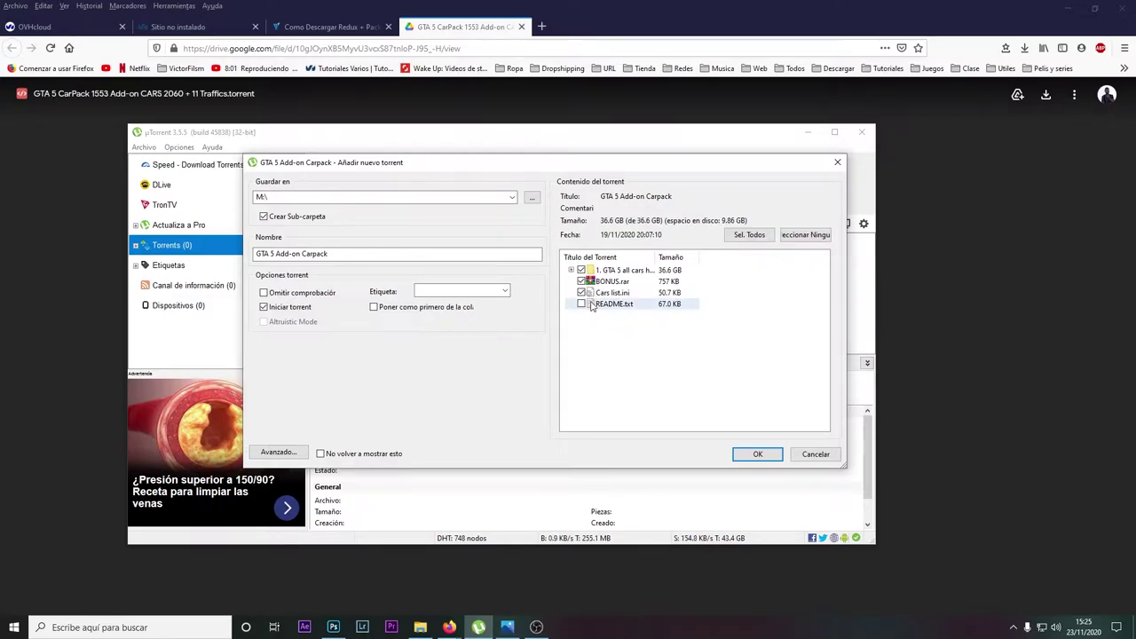
click(581, 304)
click(759, 454)
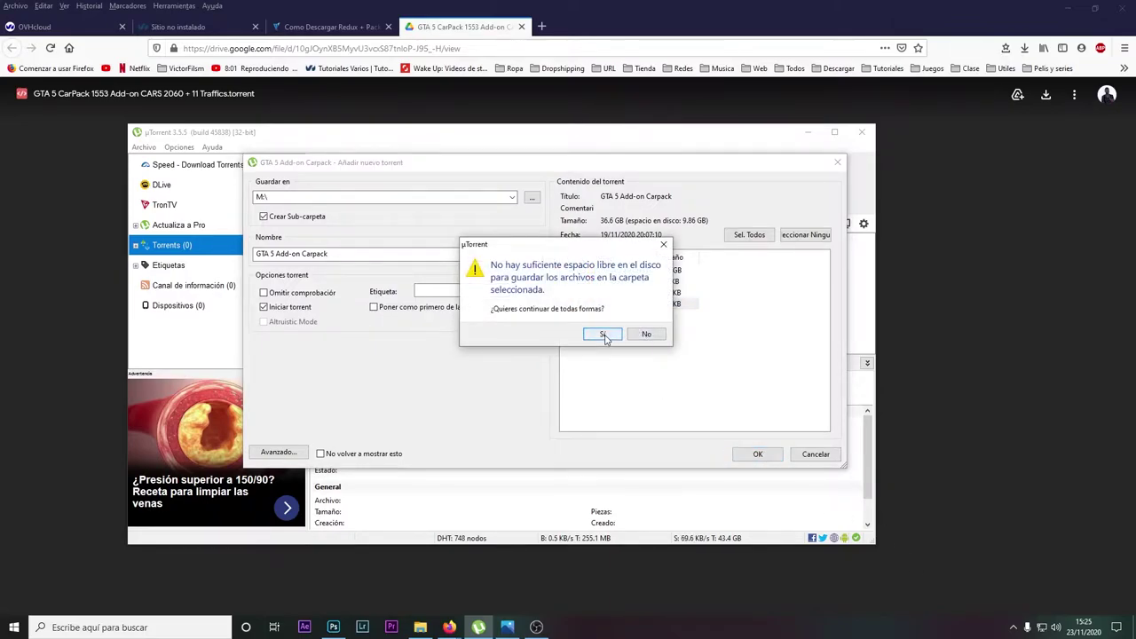
click(649, 334)
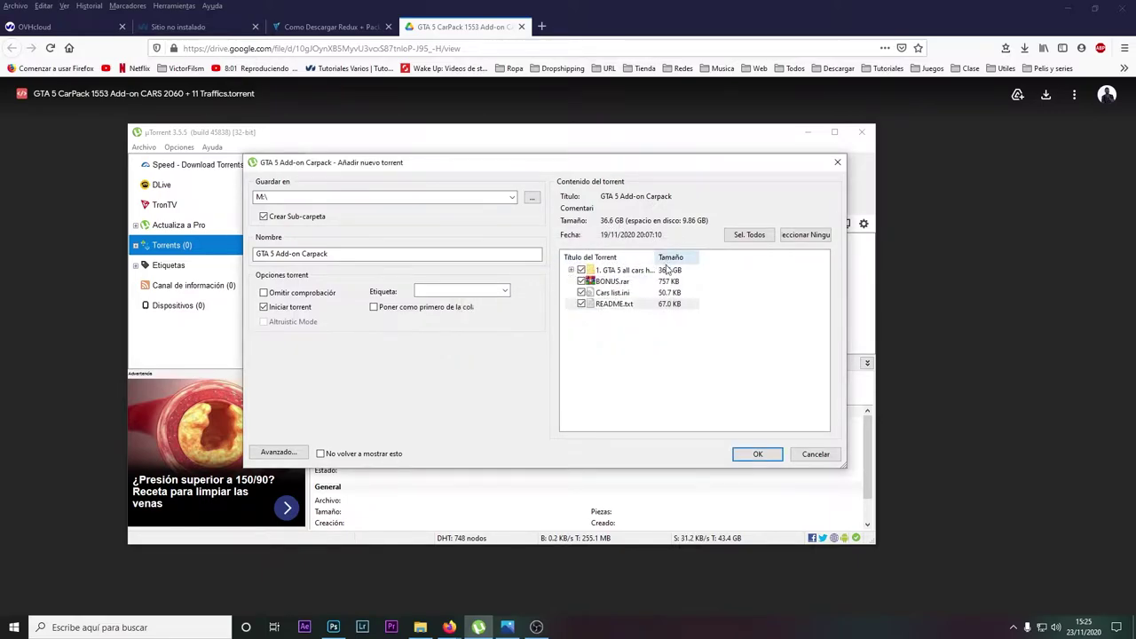
Dismiss the new torrent dialog without adding the car pack and close the µTorrent window.
drag(715, 169, 682, 163)
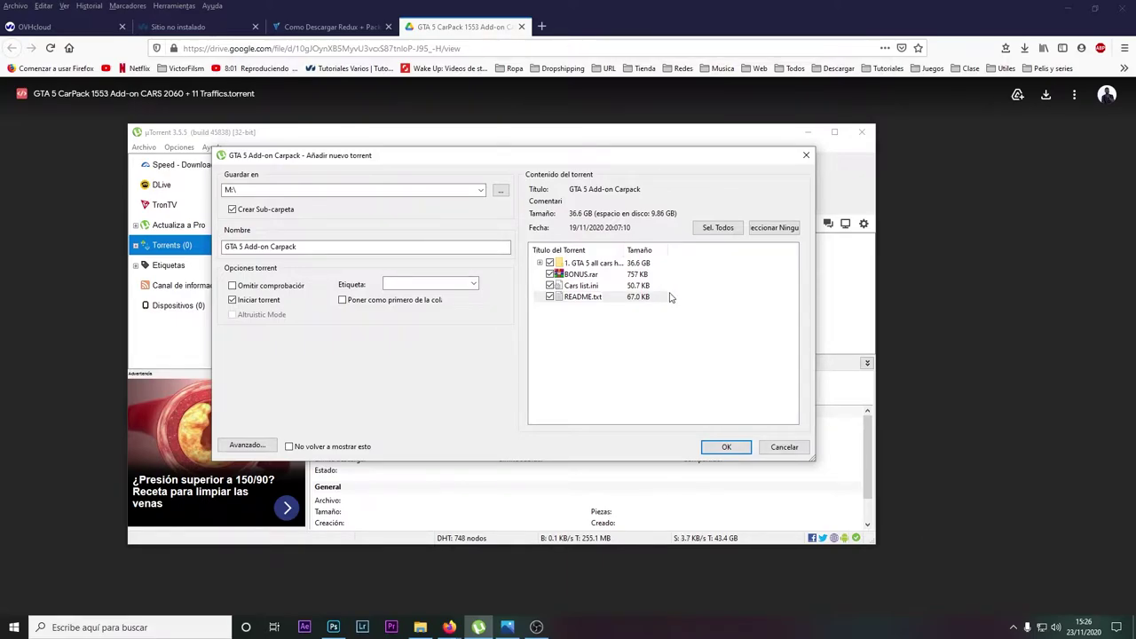
click(806, 155)
click(863, 133)
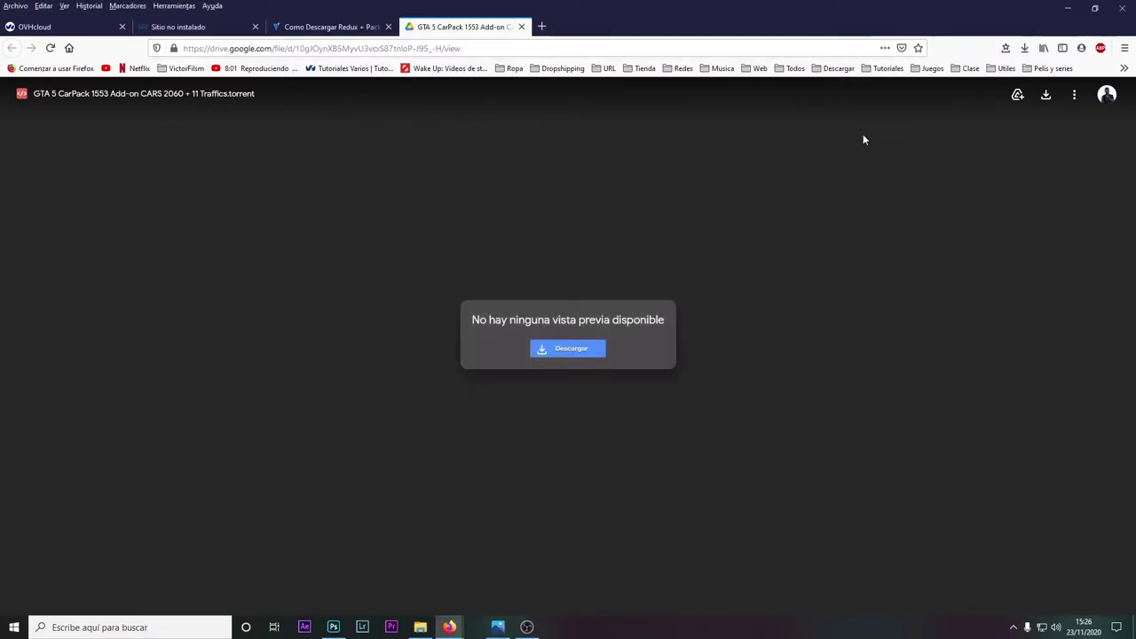
click(420, 627)
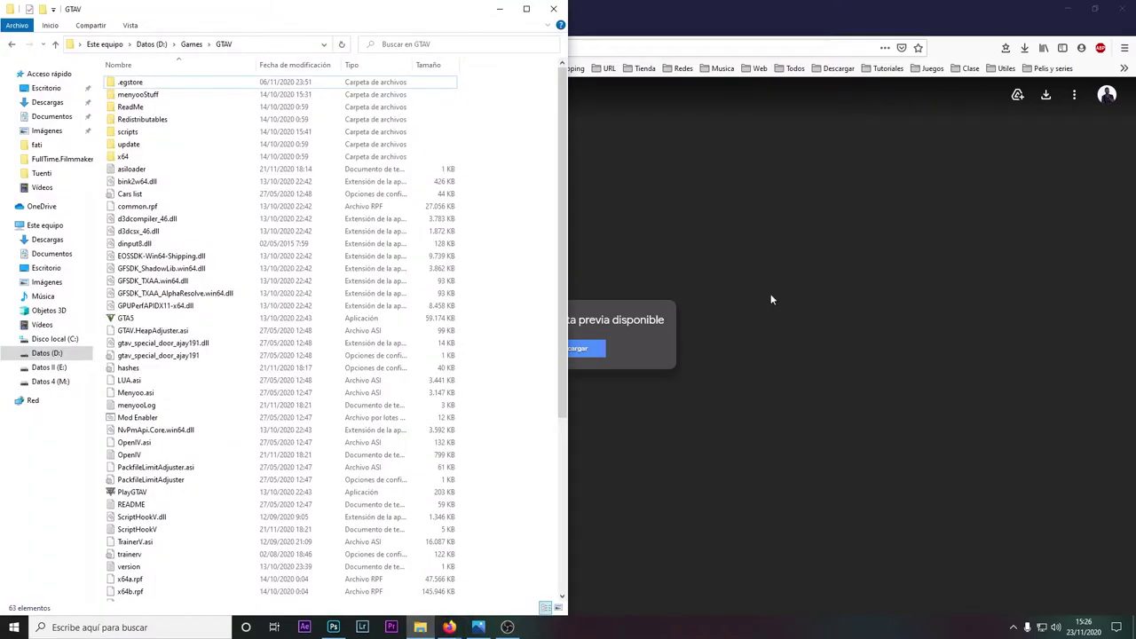
double_click(497, 8)
click(862, 68)
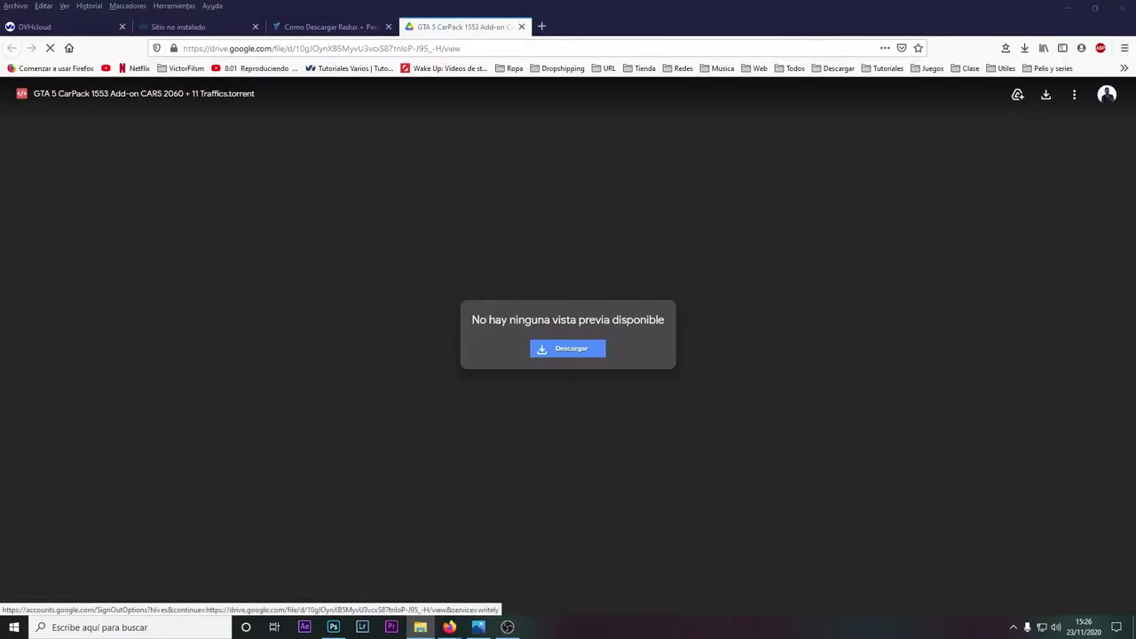
Check the download links on the tutorial page and load openiv.com in place of the Google Drive torrent page.
click(298, 26)
scroll(387, 366, down, 1)
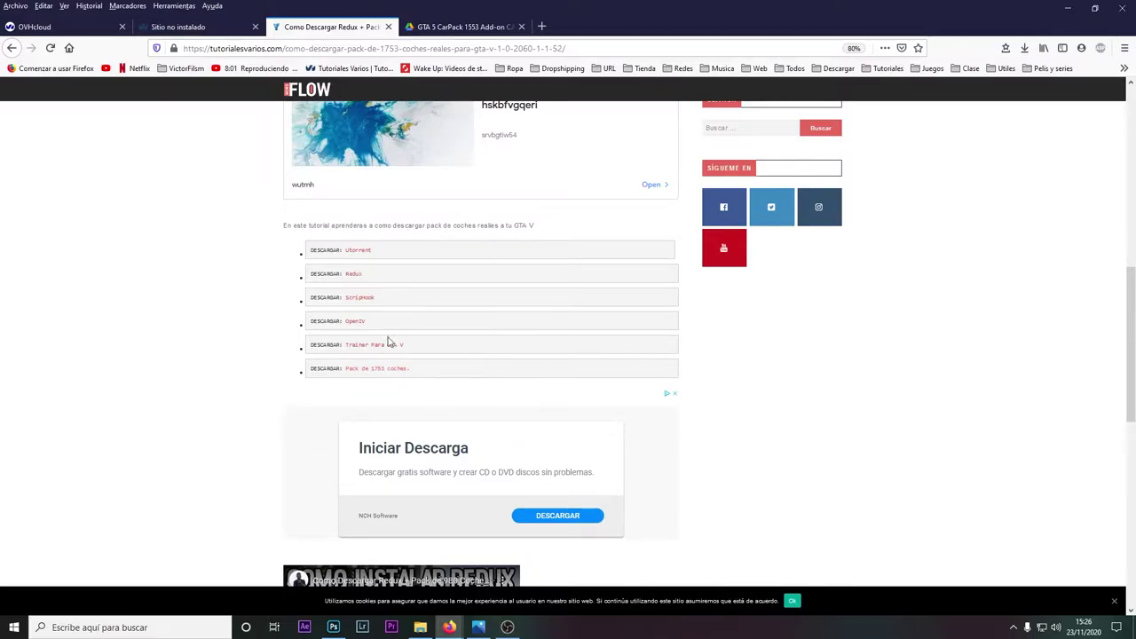
click(494, 30)
click(496, 49)
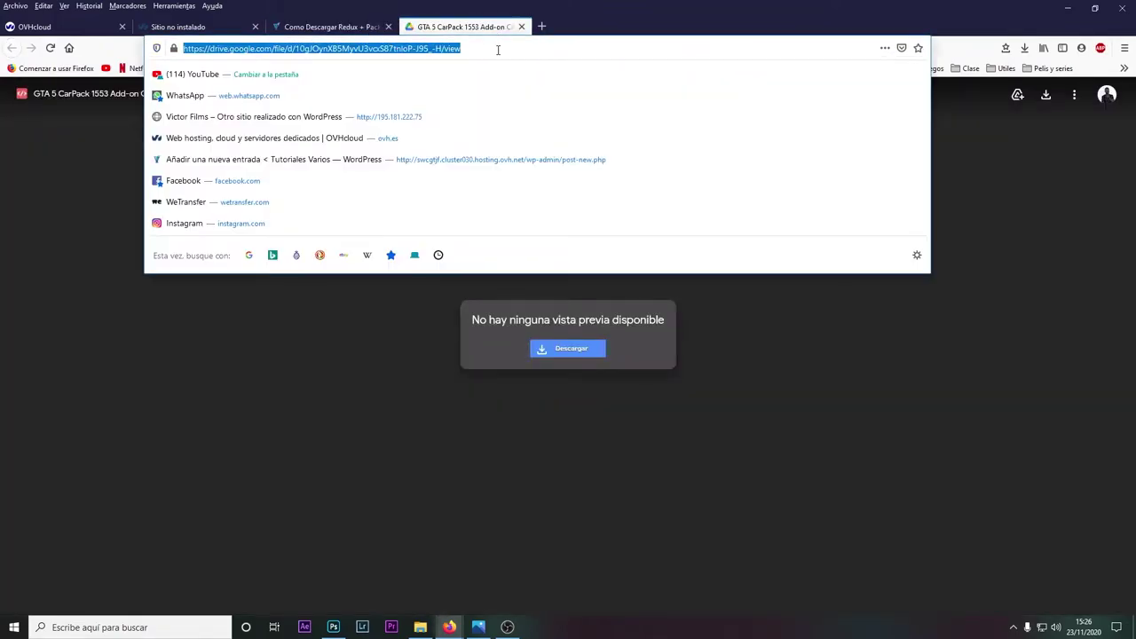
text(o)
key(Return)
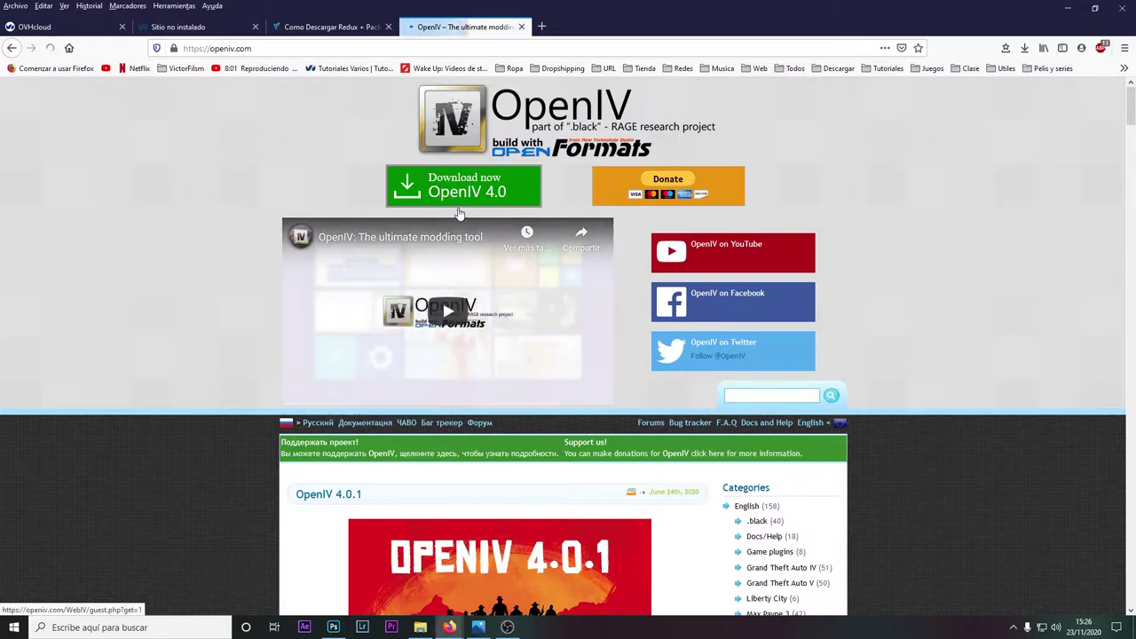
Download OpenIV 4.0 and launch the downloaded ovisetup.exe installer.
click(455, 207)
click(471, 260)
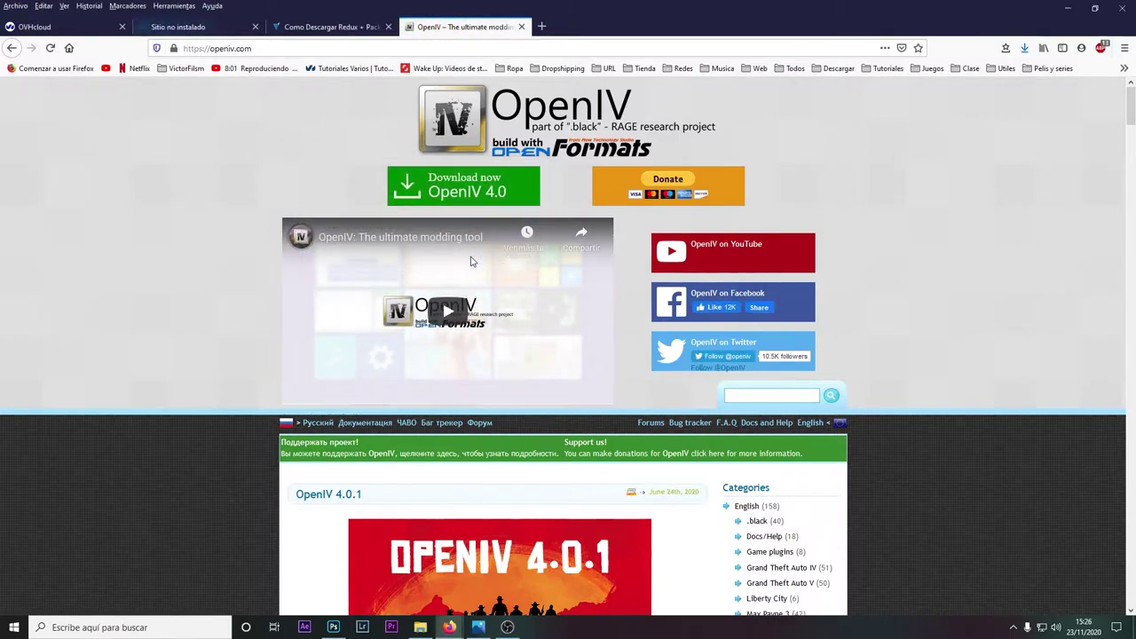
click(1025, 44)
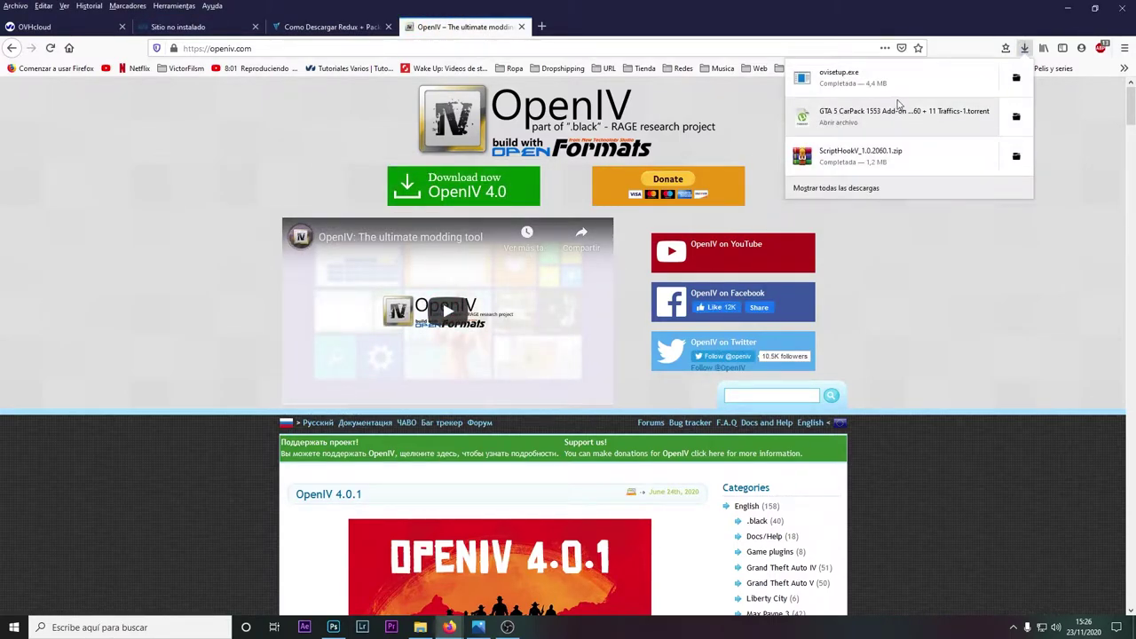
click(897, 87)
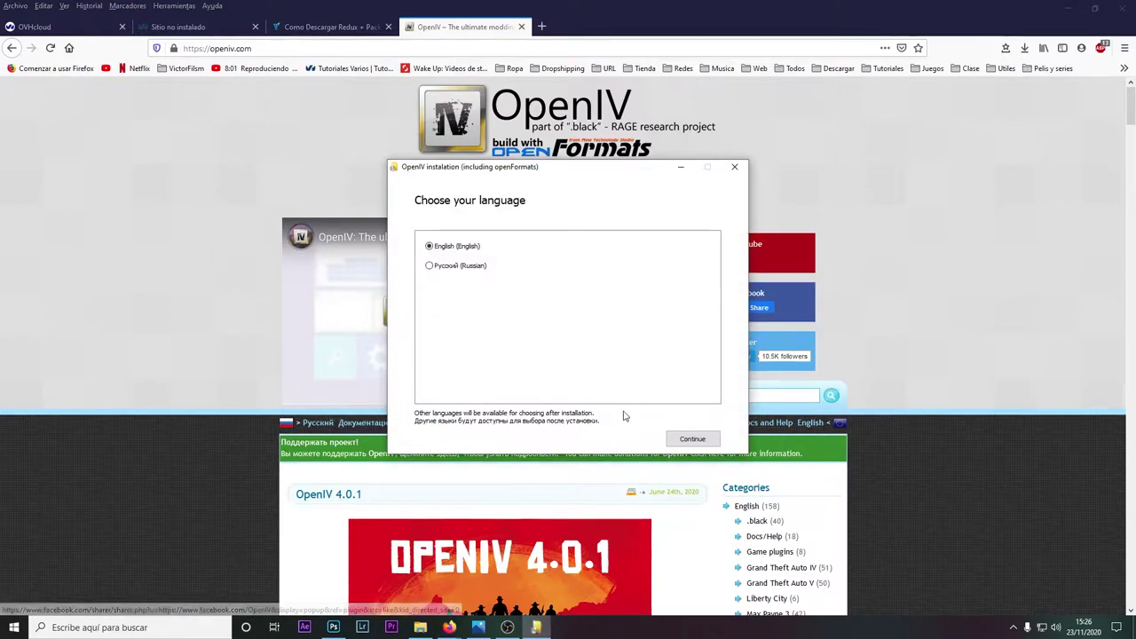
Install OpenIV in English with a desktop icon, accepting the license terms and the download, and close the installer.
click(692, 439)
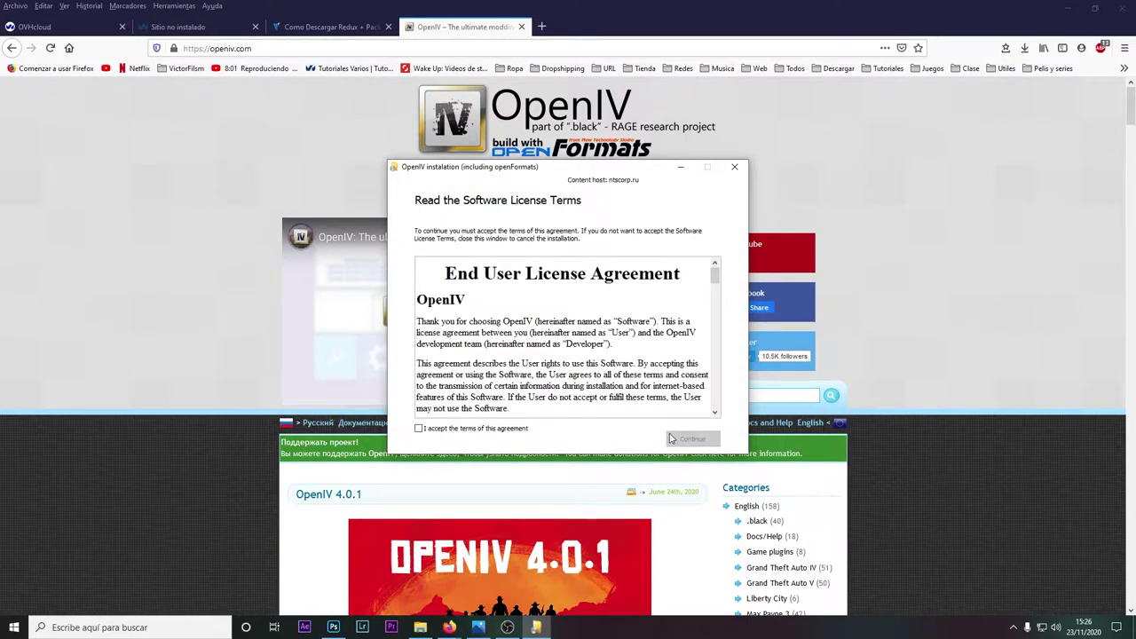
click(486, 432)
click(692, 438)
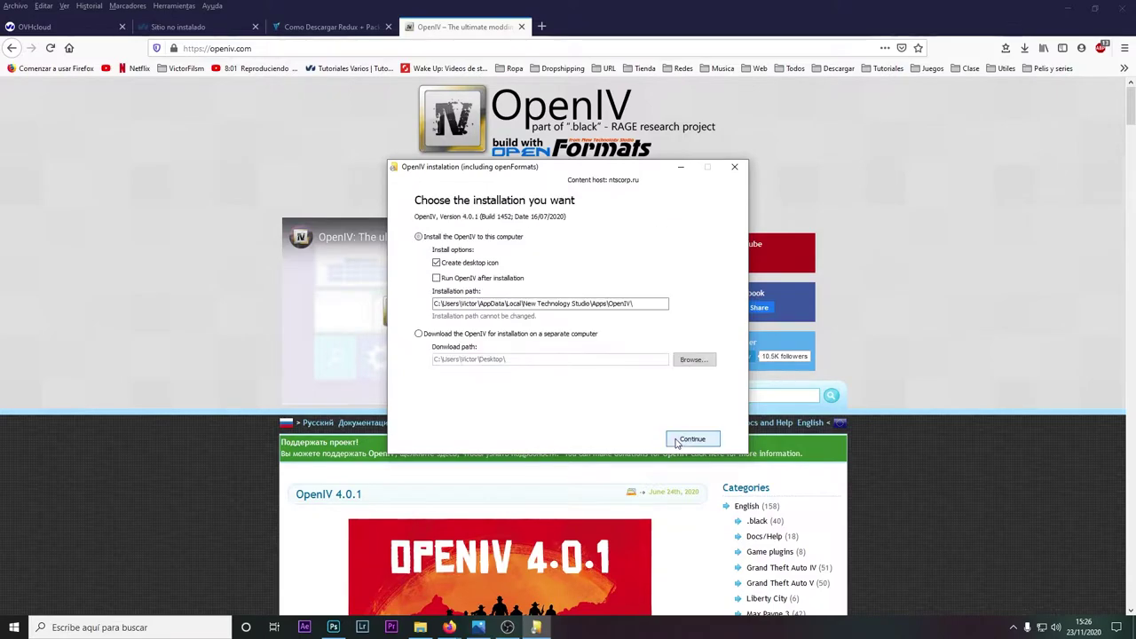
click(692, 439)
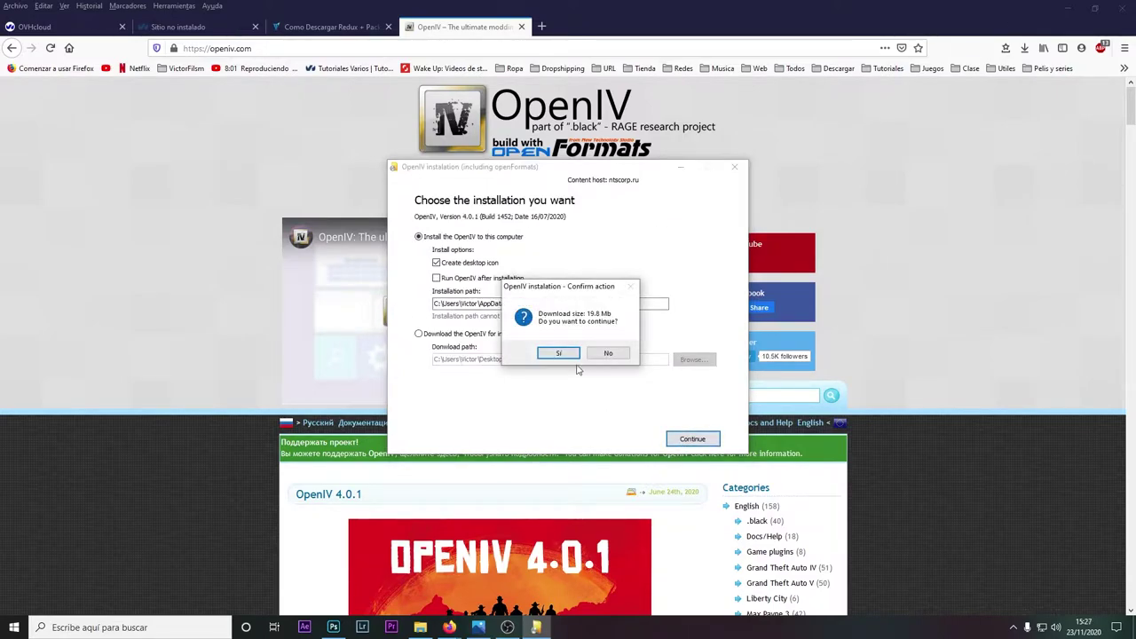
click(552, 350)
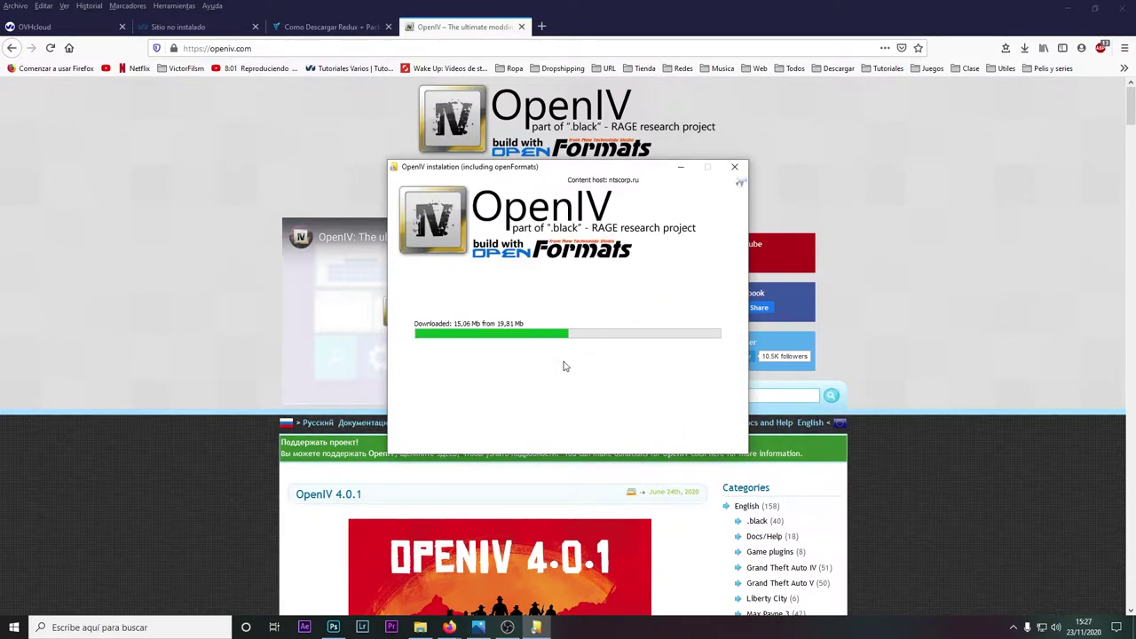
click(675, 439)
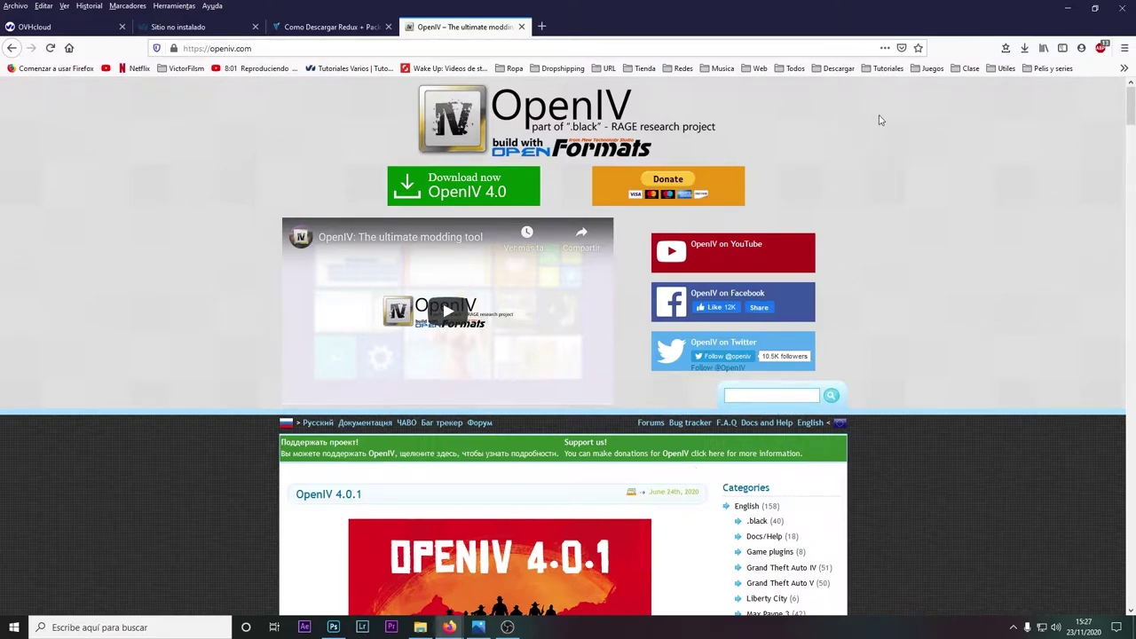
Launch the installed OpenIV application and select the Windows version of Grand Theft Auto V.
click(197, 627)
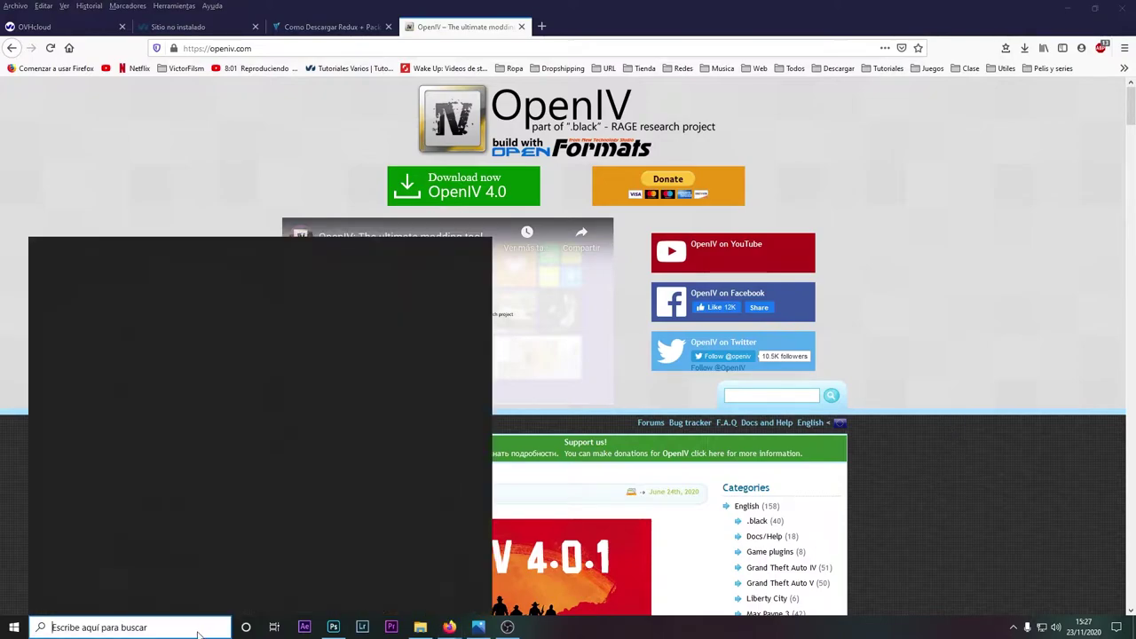
text(op)
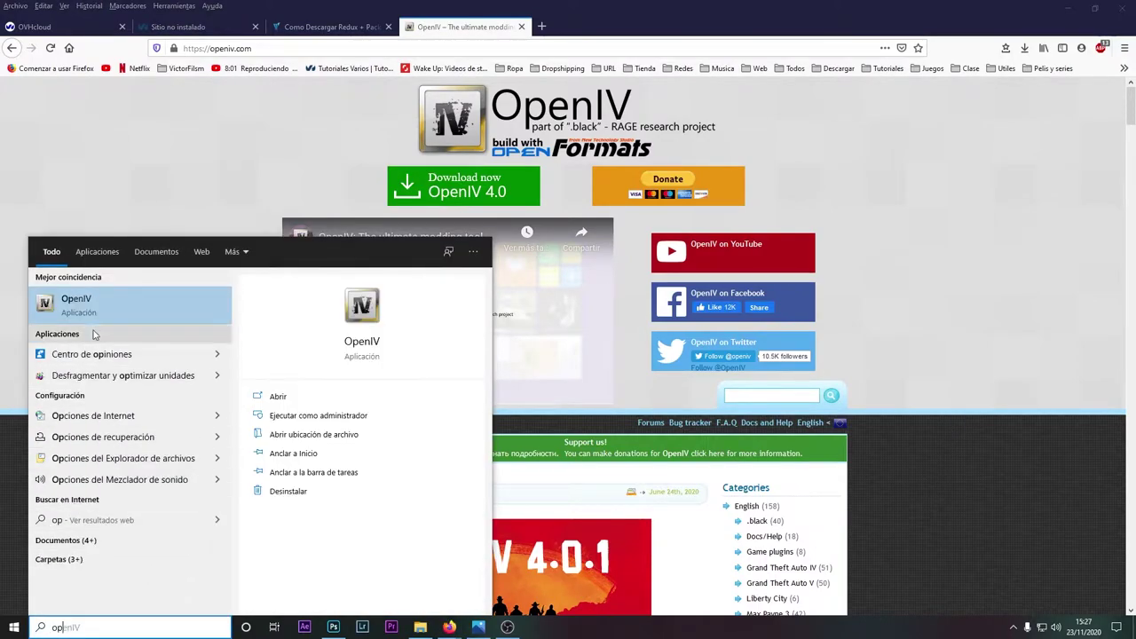
click(109, 307)
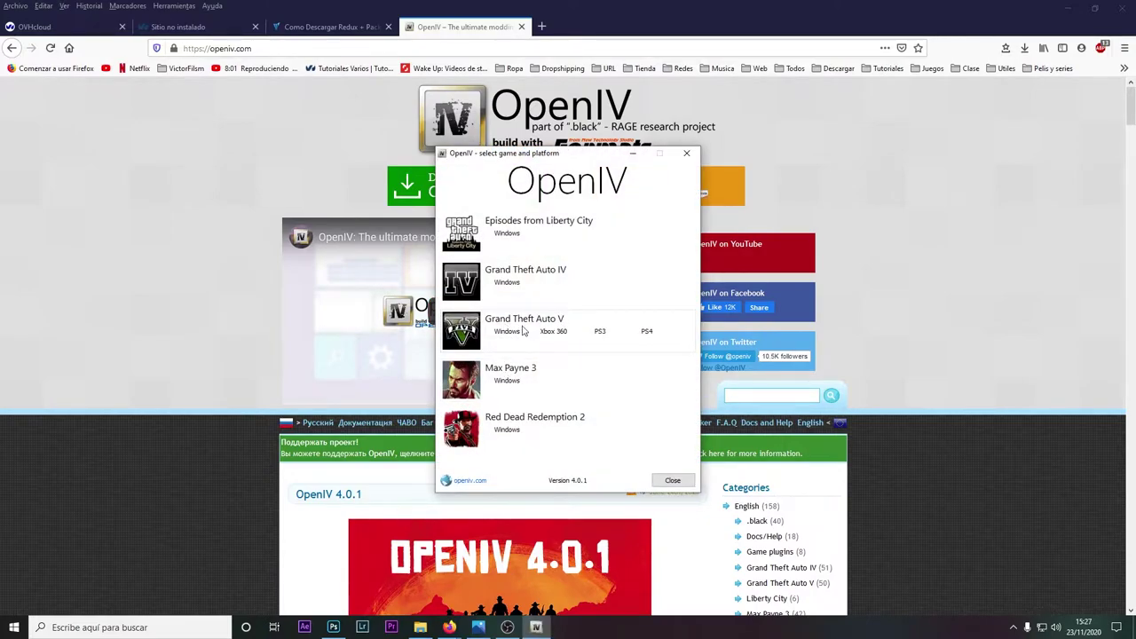
click(504, 332)
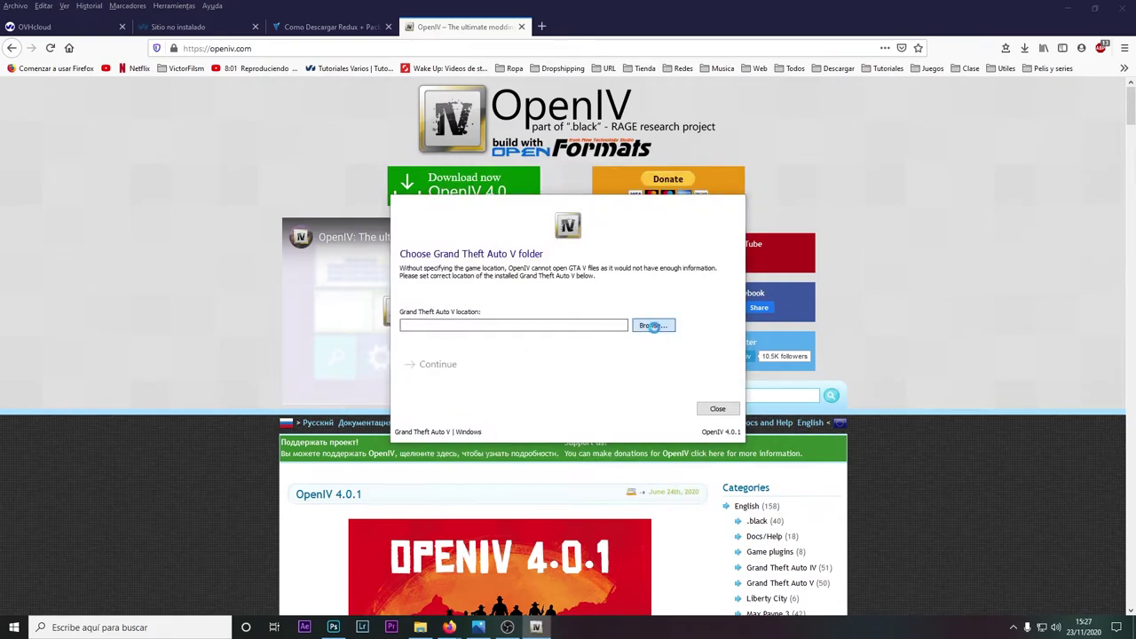
Set the Grand Theft Auto V location to D:\Games\GTAV and continue to browse the game's files.
click(652, 324)
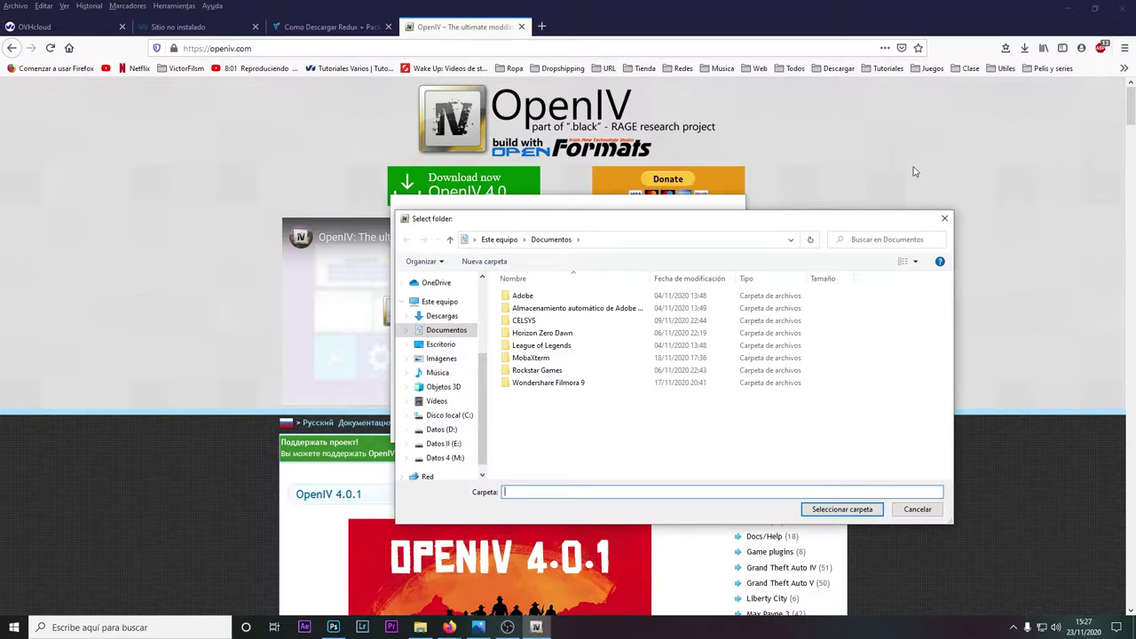
key(Escape)
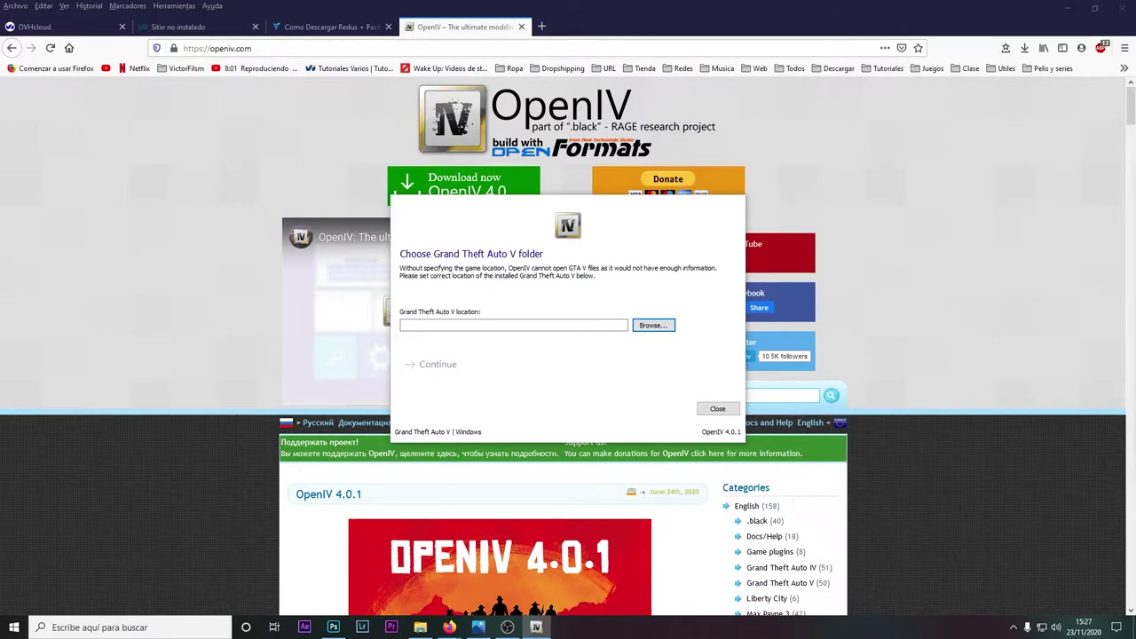
key(Return)
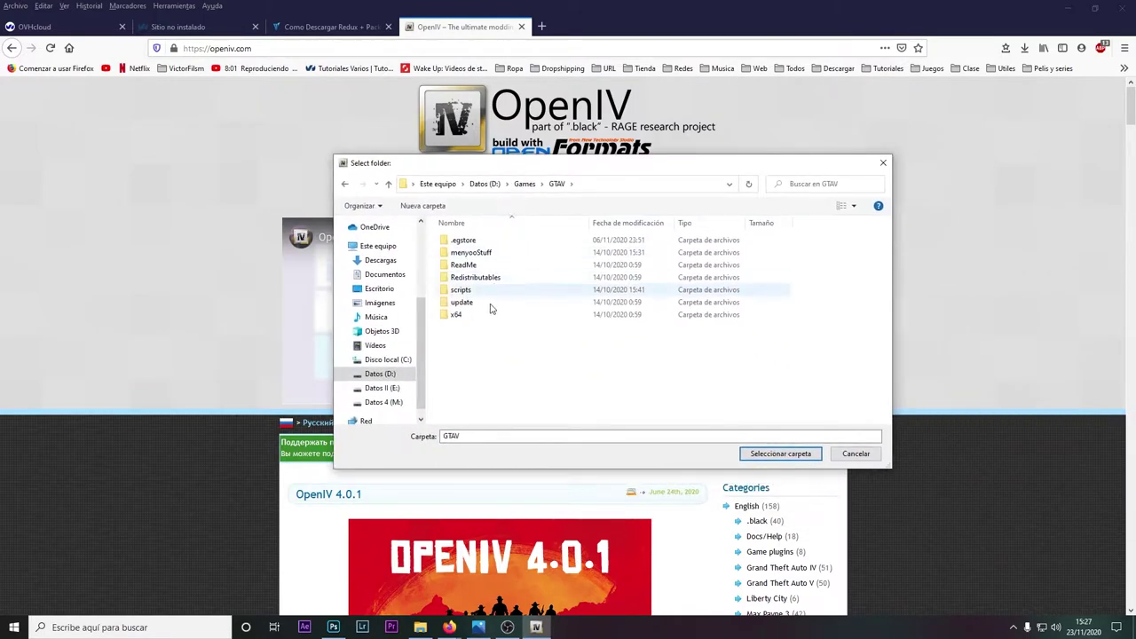
click(780, 453)
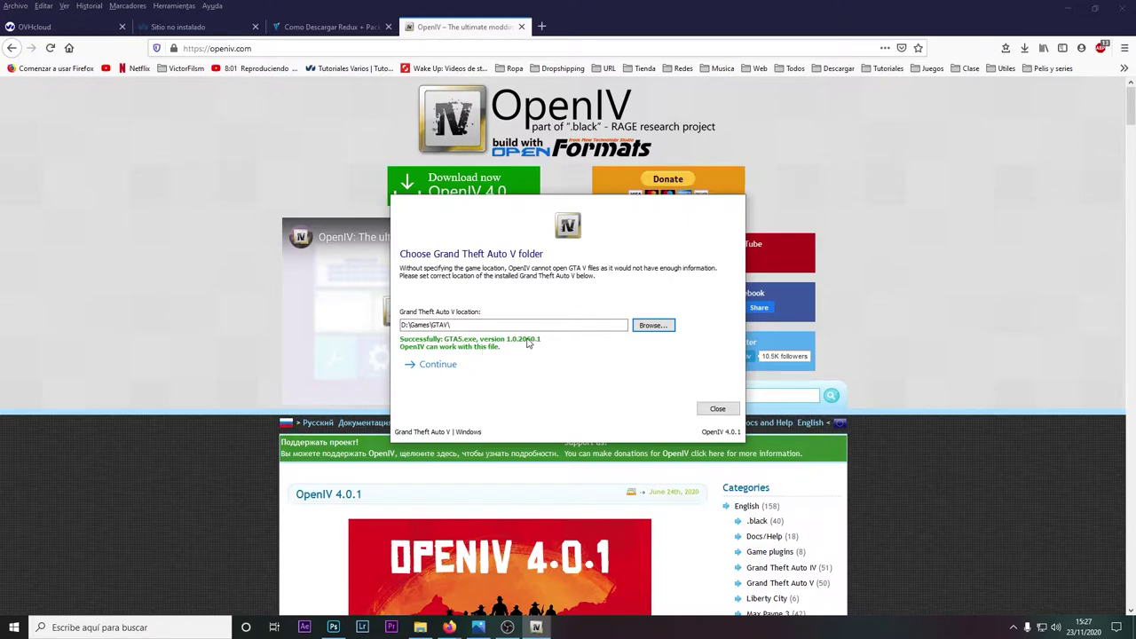
click(453, 366)
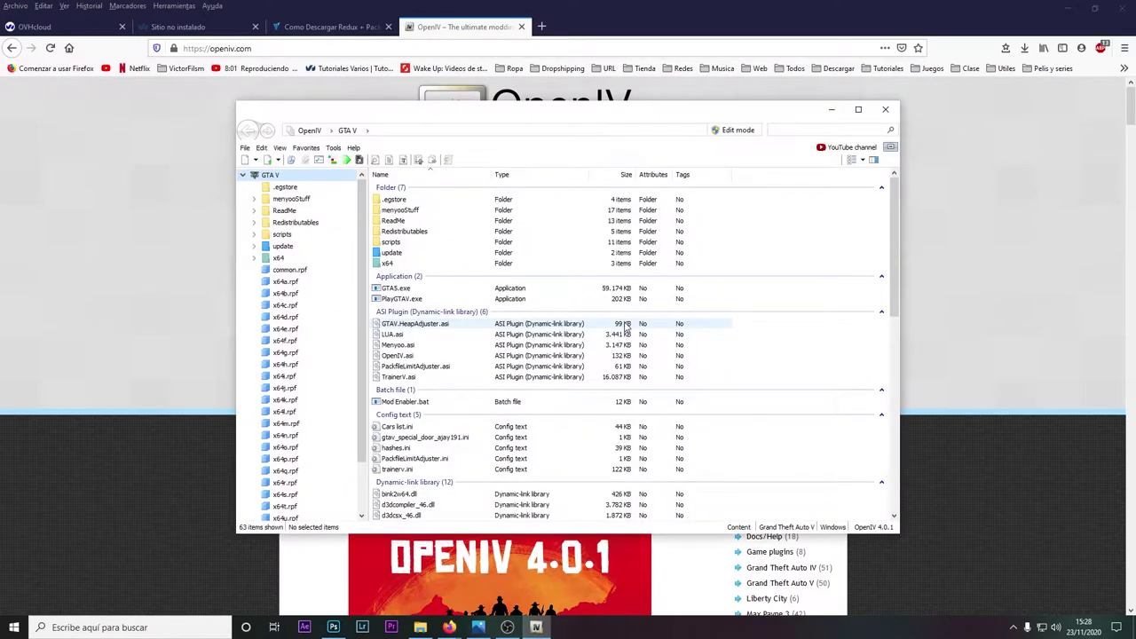
scroll(545, 347, down, 3)
scroll(542, 347, up, 3)
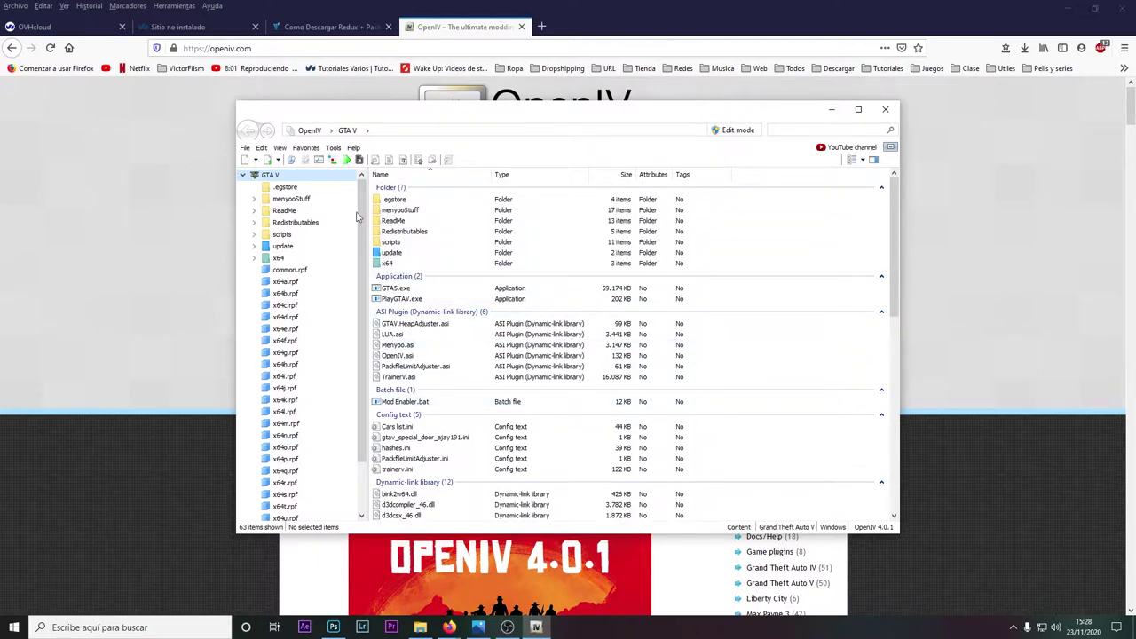
Switch to File Explorer and open "1. GTA 5 all cars here COPY FROM IT FIRST" inside M:\GTA 5 Add-on Carpack.
key(super+e)
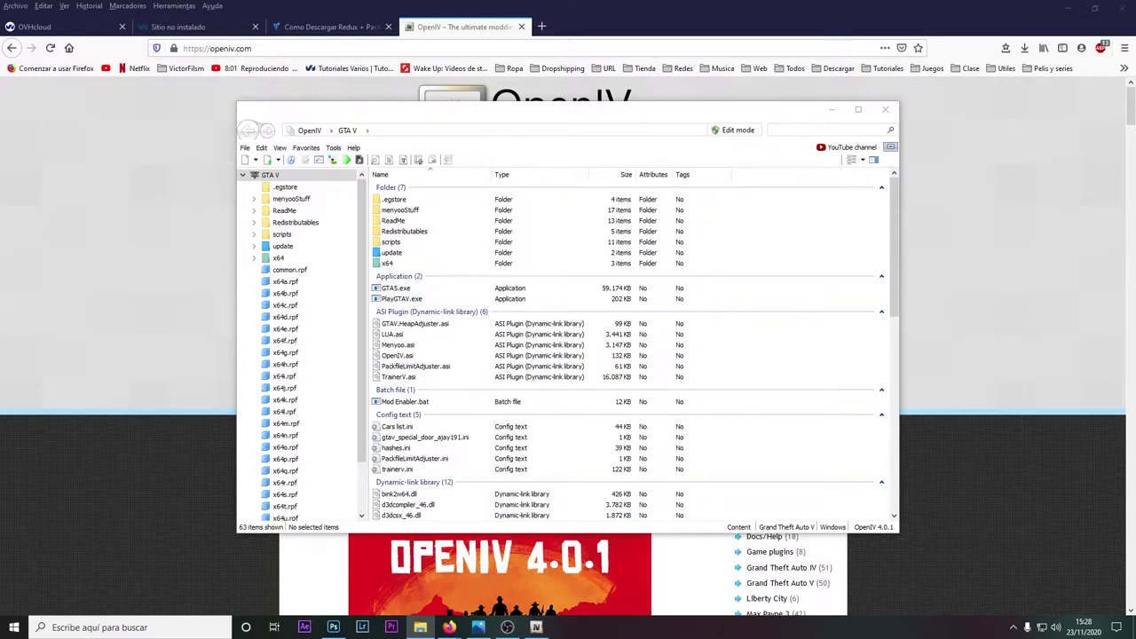
drag(765, 107, 582, 182)
drag(535, 329, 566, 223)
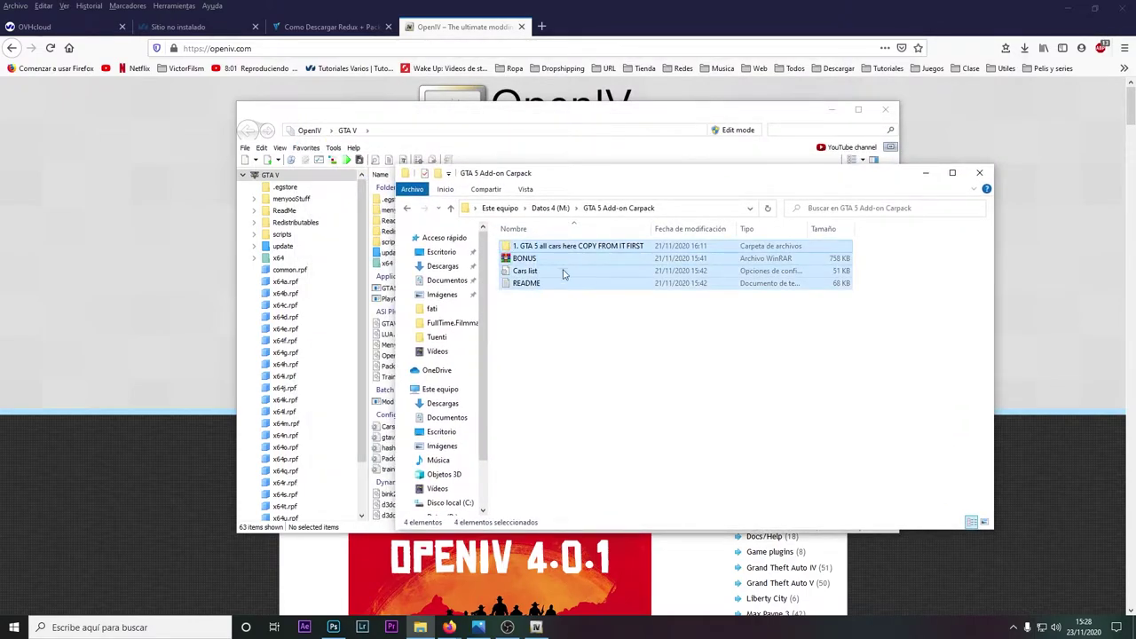
click(568, 323)
double_click(552, 245)
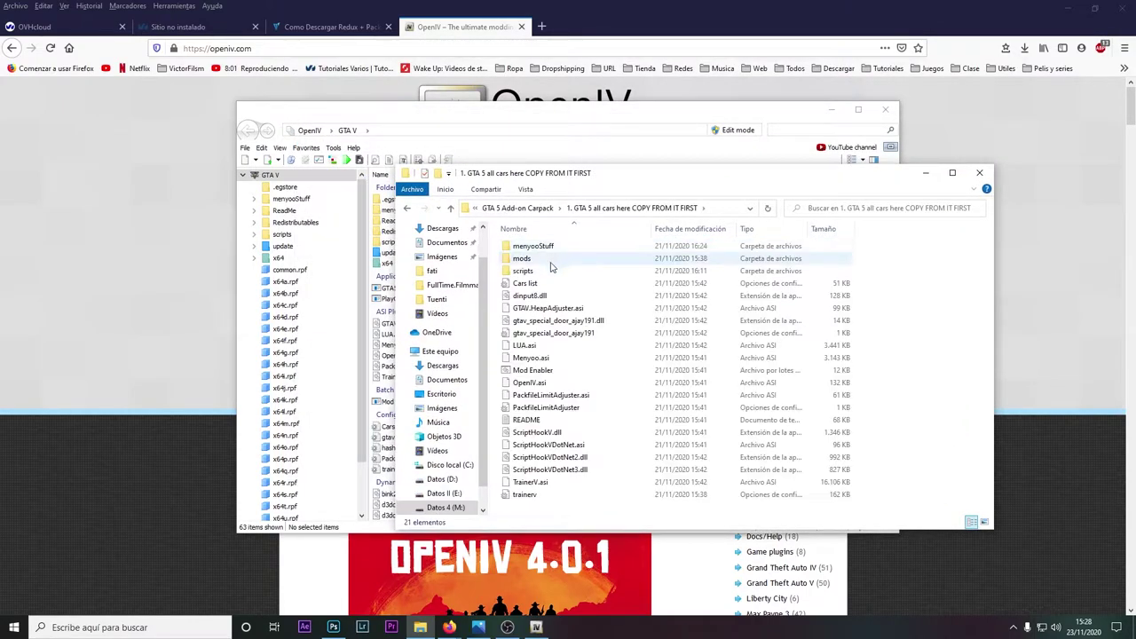
drag(572, 507, 542, 240)
click(948, 321)
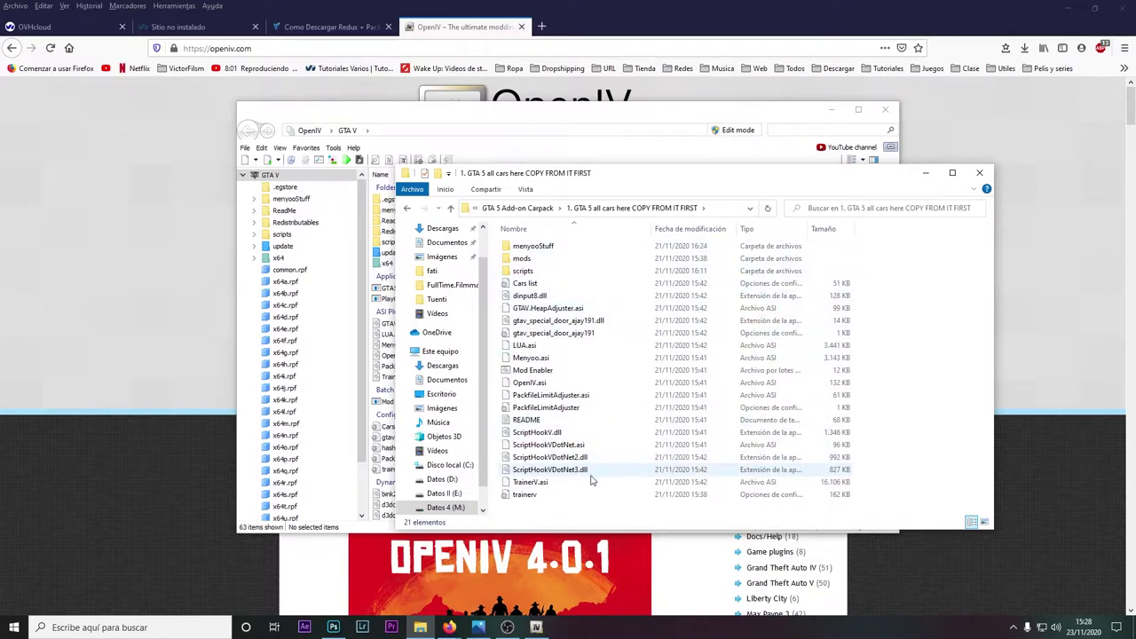
Delete ScriptHookV.dll, ScriptHookVDotNet.asi, ScriptHookVDotNet2.dll and ScriptHookVDotNet3.dll from the car pack folder.
click(508, 433)
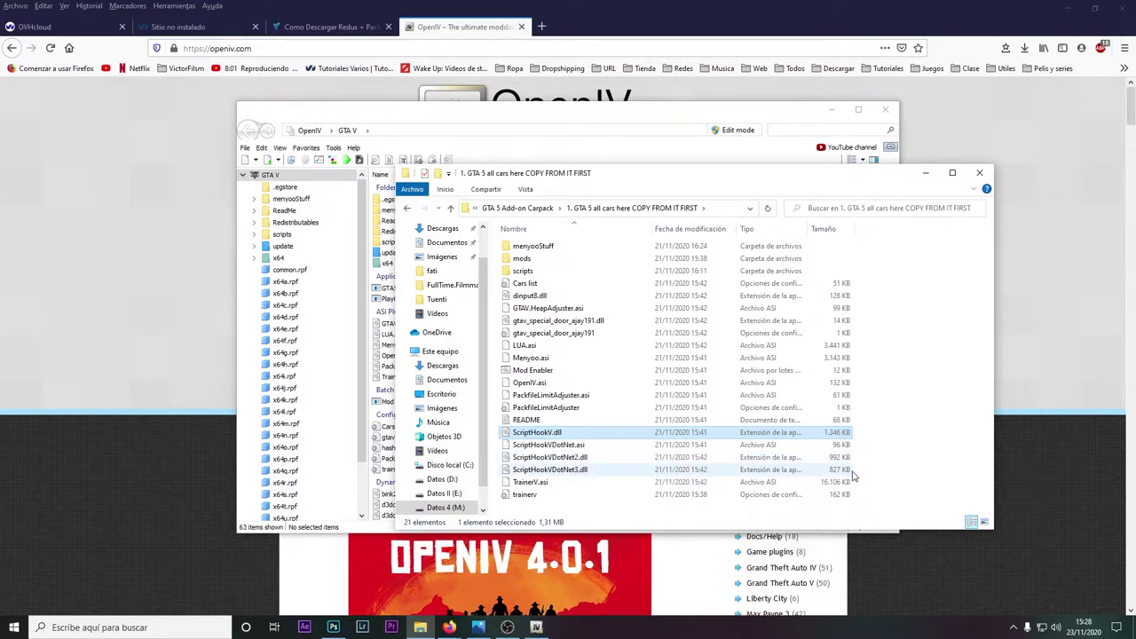
drag(866, 475, 725, 440)
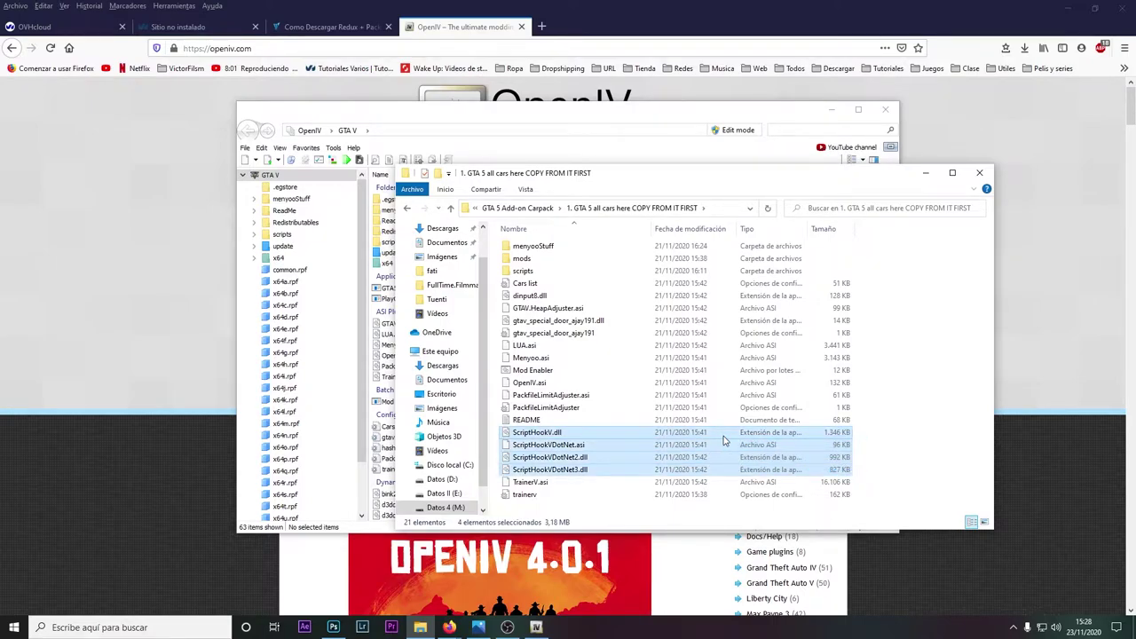
key(Delete)
Open the GTAV game folder in a second window and arrange it side by side with the car pack folder.
drag(538, 470, 536, 438)
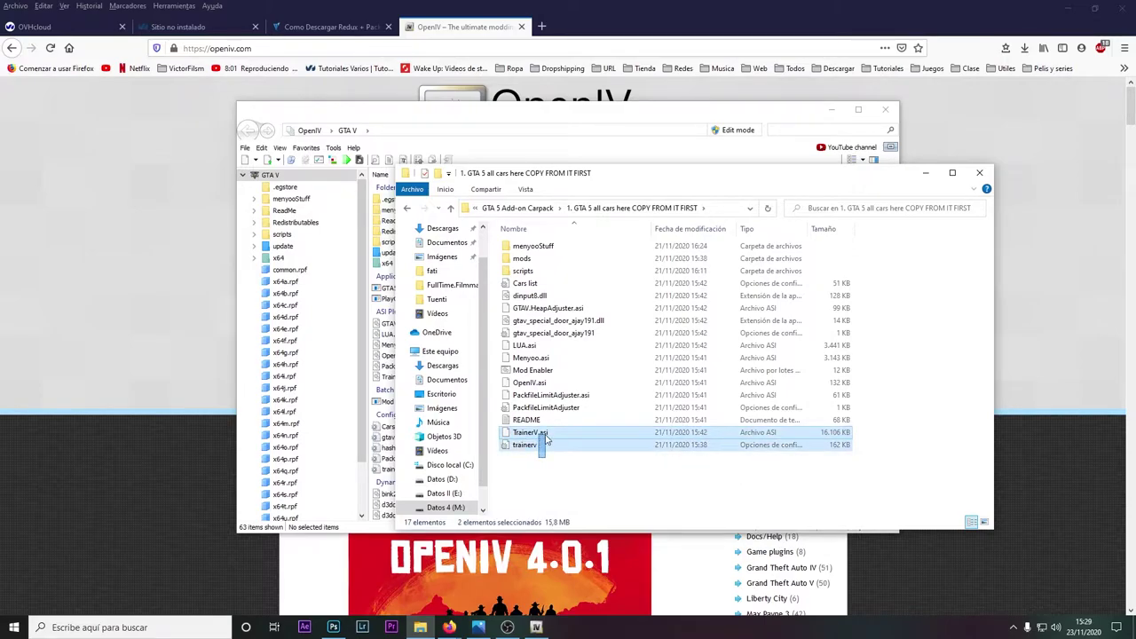
click(560, 475)
drag(617, 465, 595, 286)
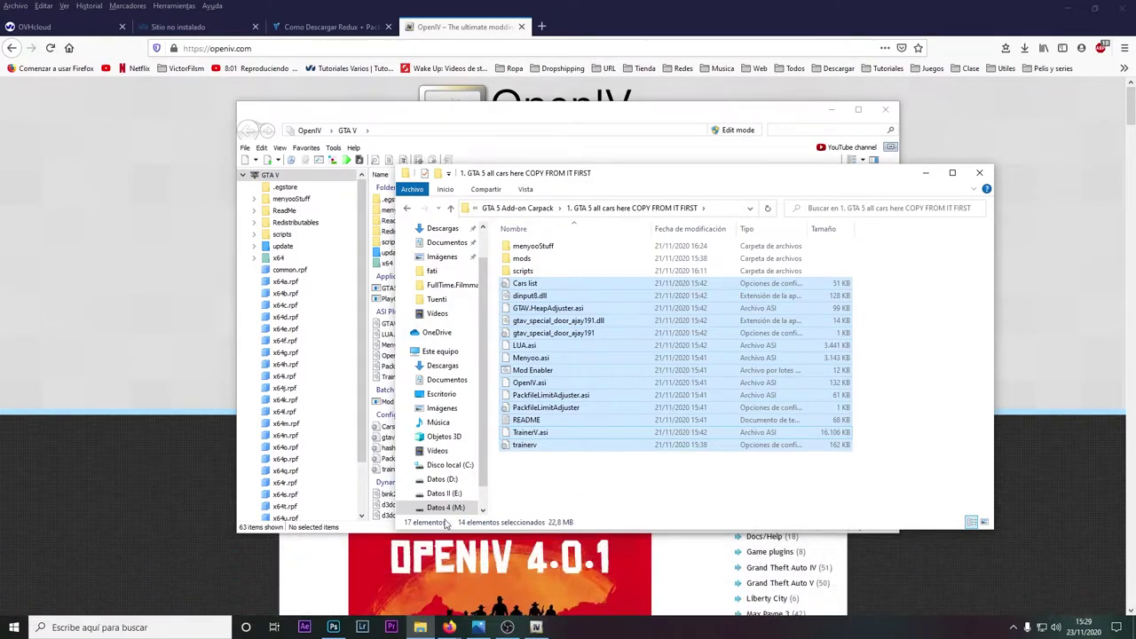
right_click(420, 627)
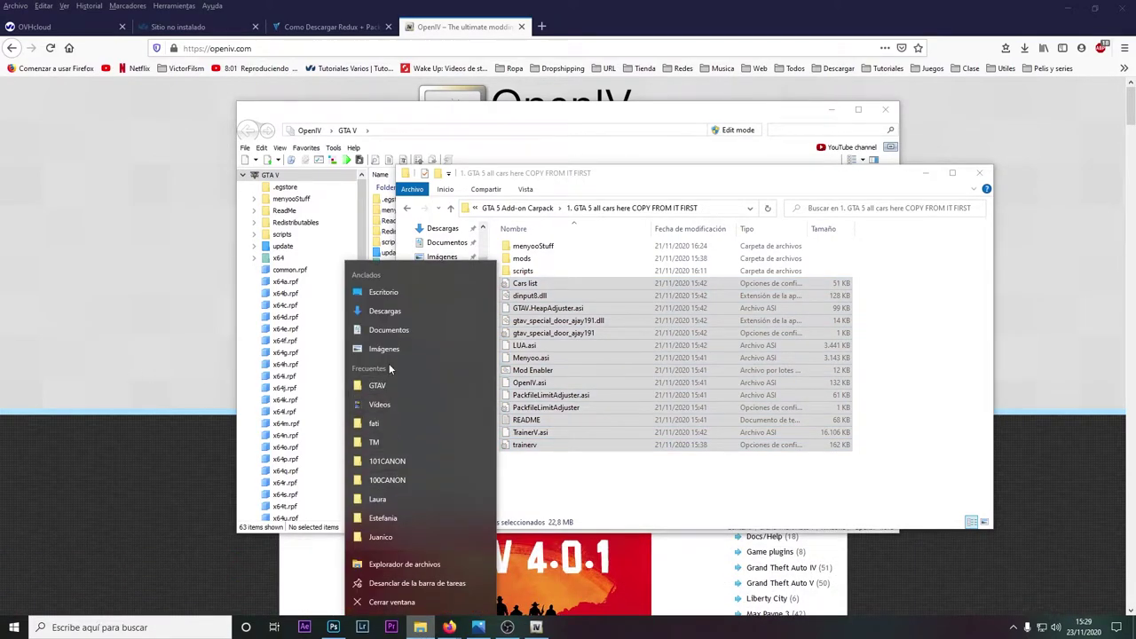
click(390, 385)
drag(624, 193, 683, 209)
drag(565, 175, 1, 222)
click(695, 194)
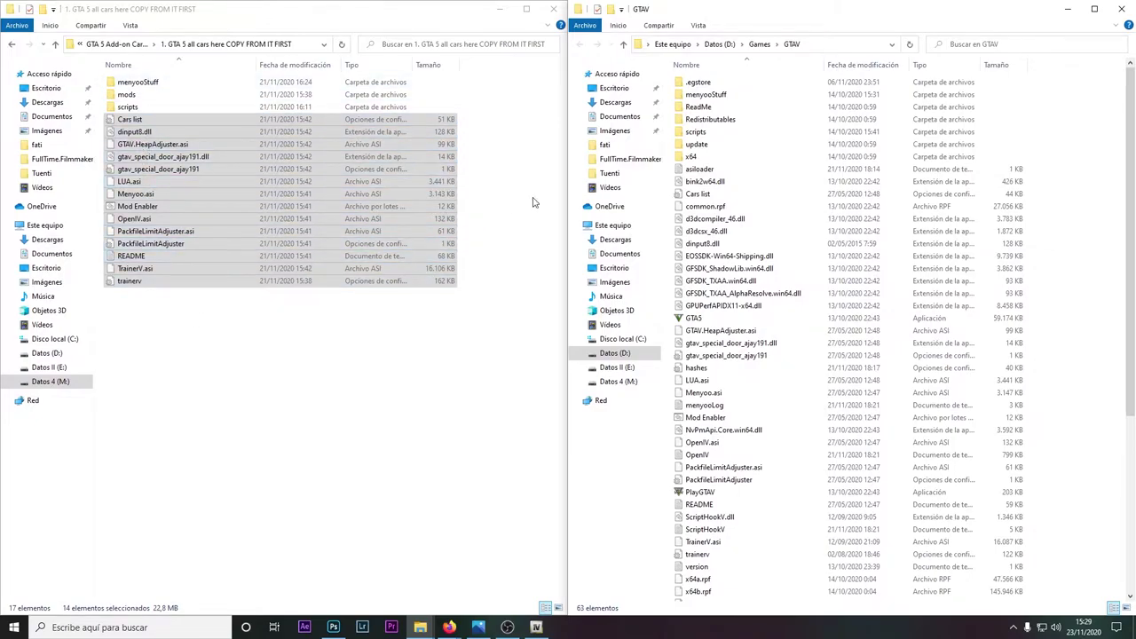
Copy all the remaining folders and files of the car pack into D:\Games\GTAV.
drag(346, 353, 94, 58)
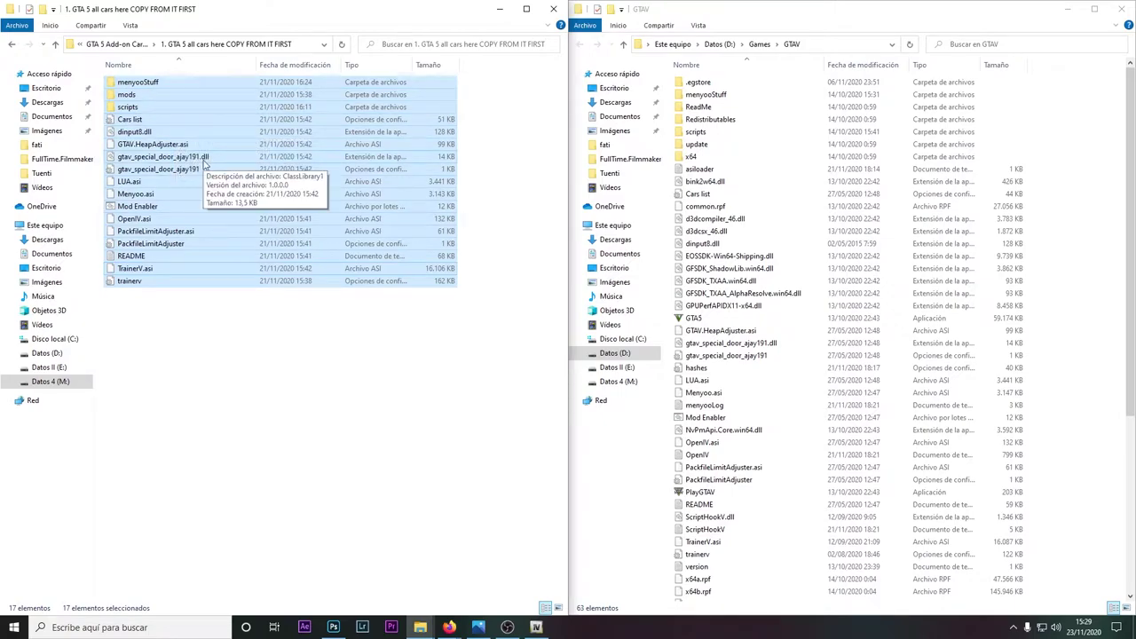
right_click(234, 161)
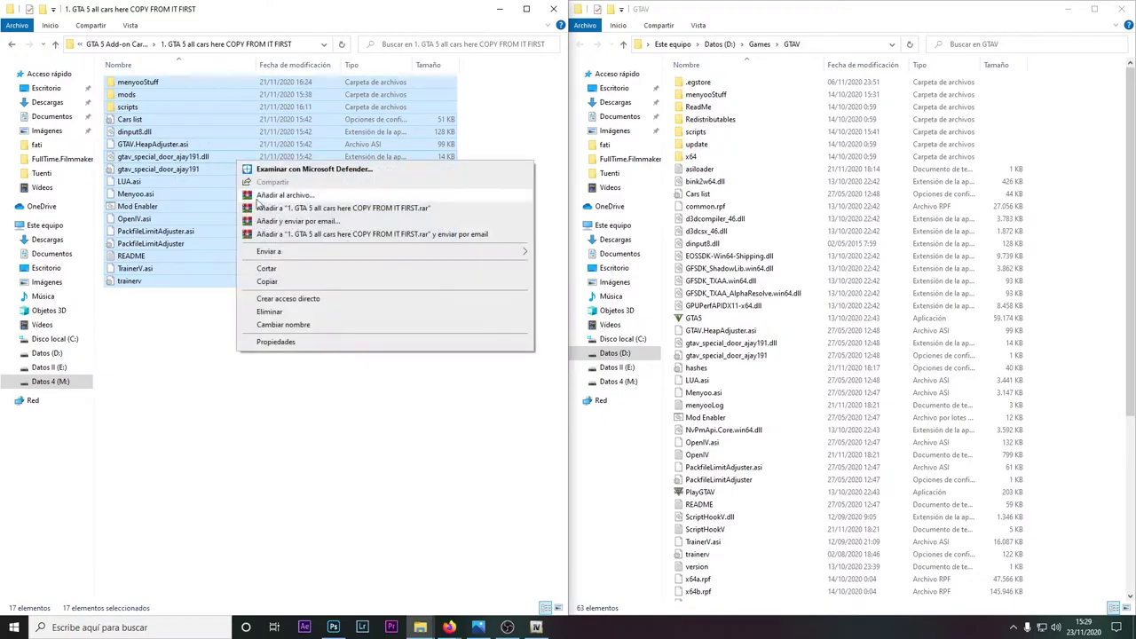
click(282, 282)
right_click(1081, 255)
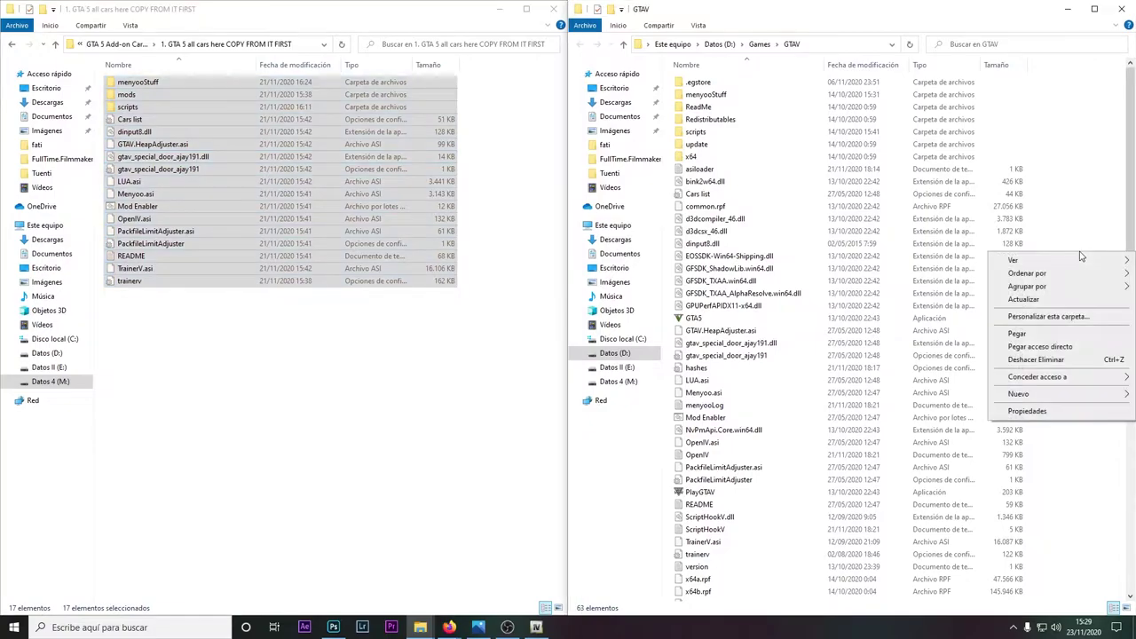
click(1056, 335)
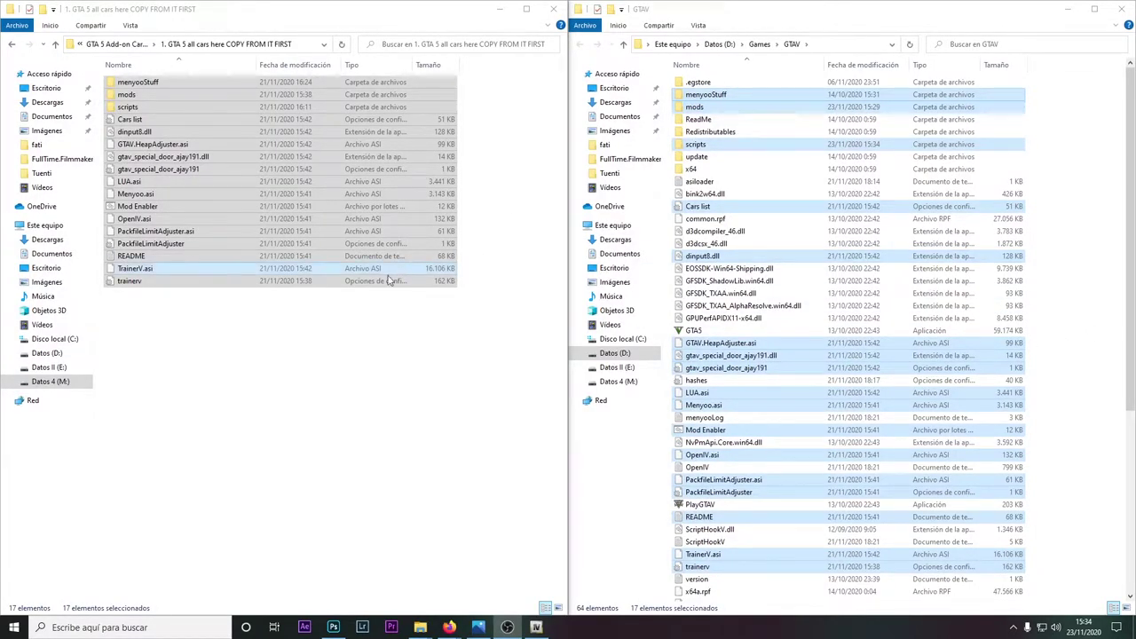
Close the car pack window and open the parent folder GTA 5 Add-on Carpack on drive M: in a new one.
click(399, 158)
click(552, 10)
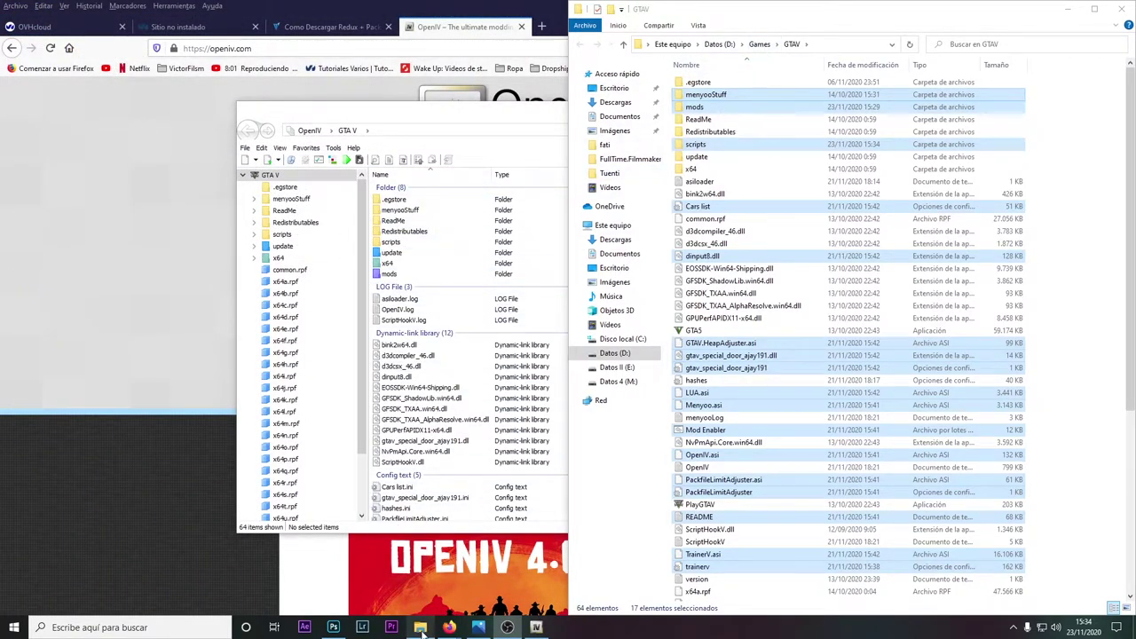
key(super+alt+5)
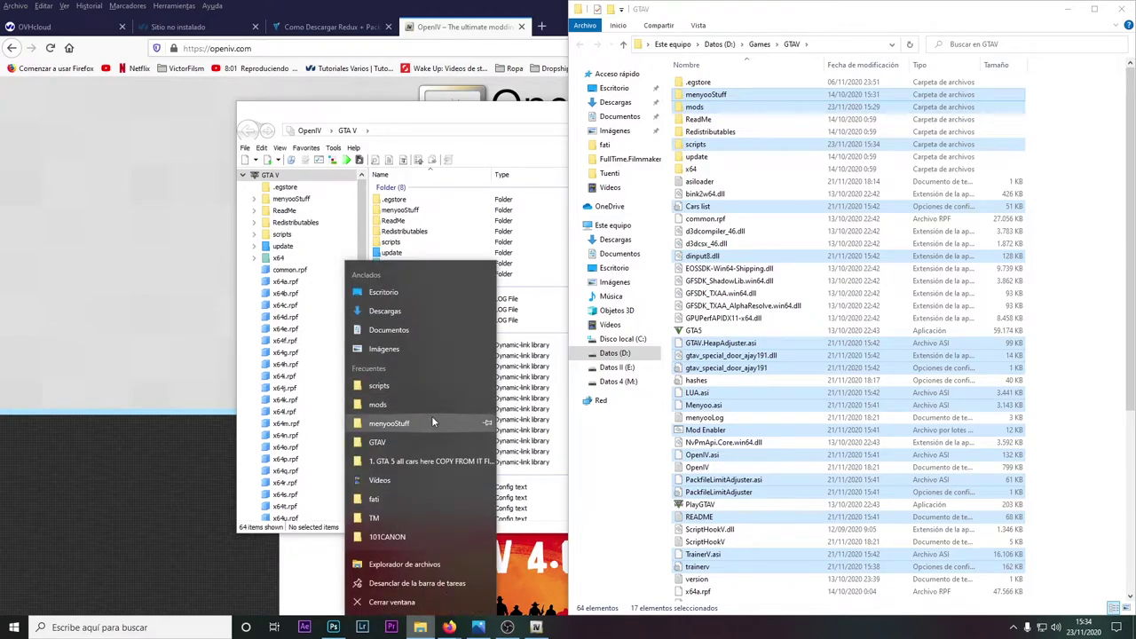
click(428, 461)
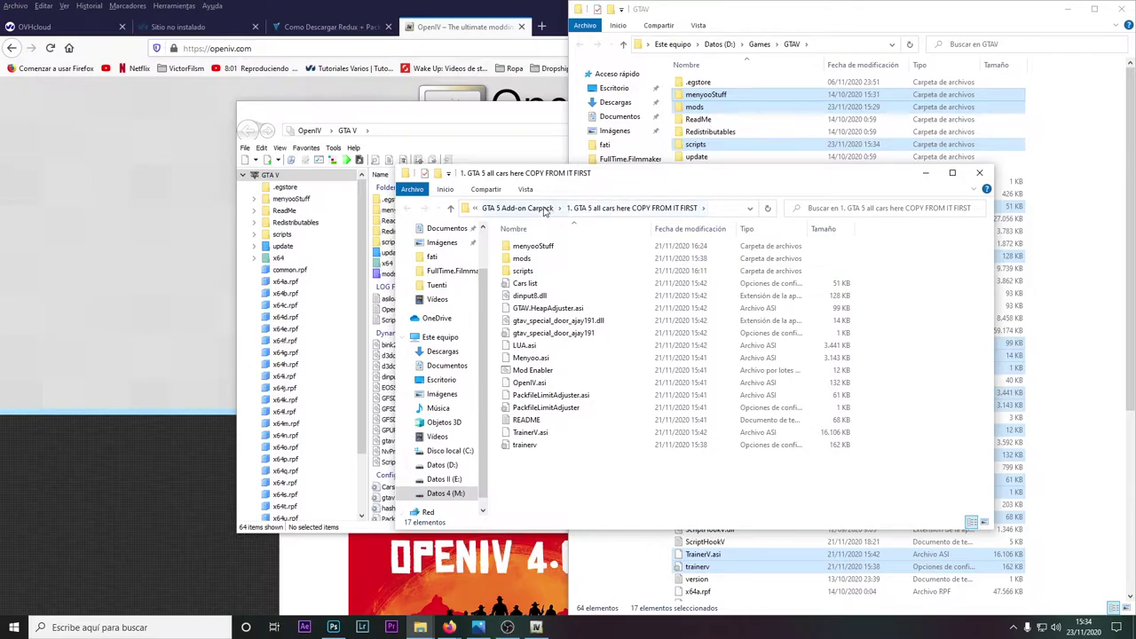
click(518, 208)
Extract the BONUS archive directly into the GTA 5 Add-on Carpack folder and move the window to uncover OpenIV.
click(536, 260)
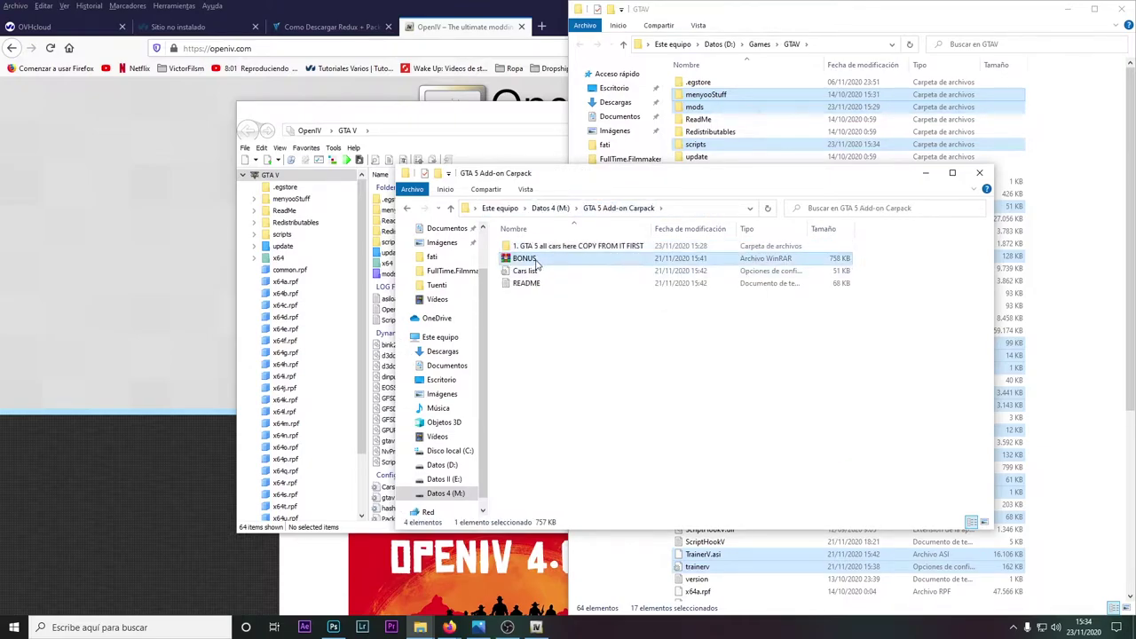
right_click(528, 260)
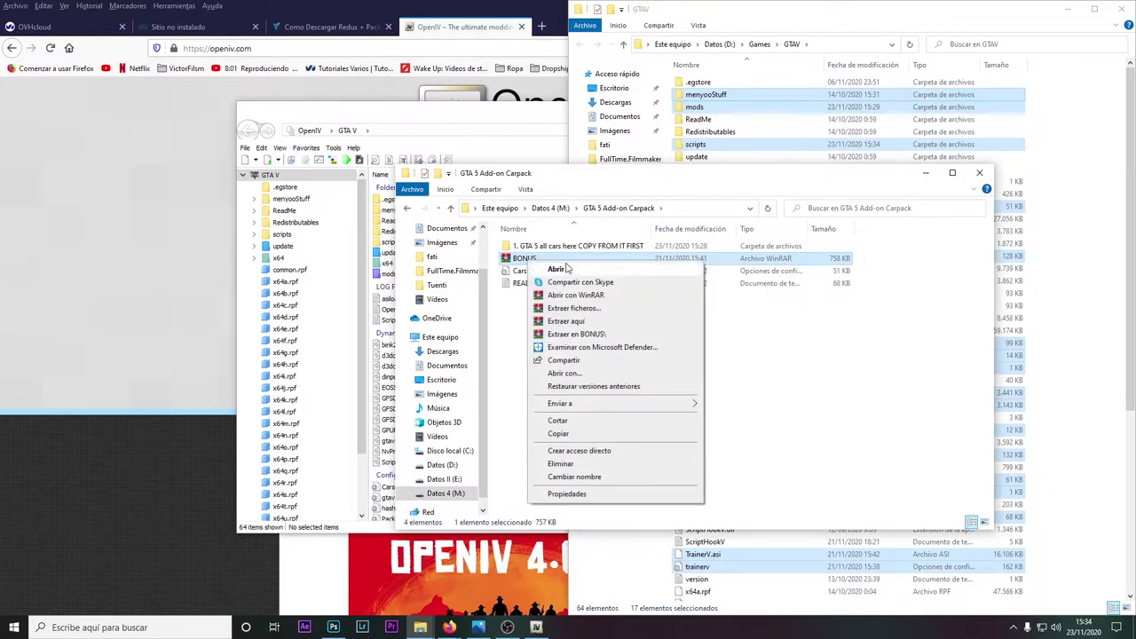
click(566, 321)
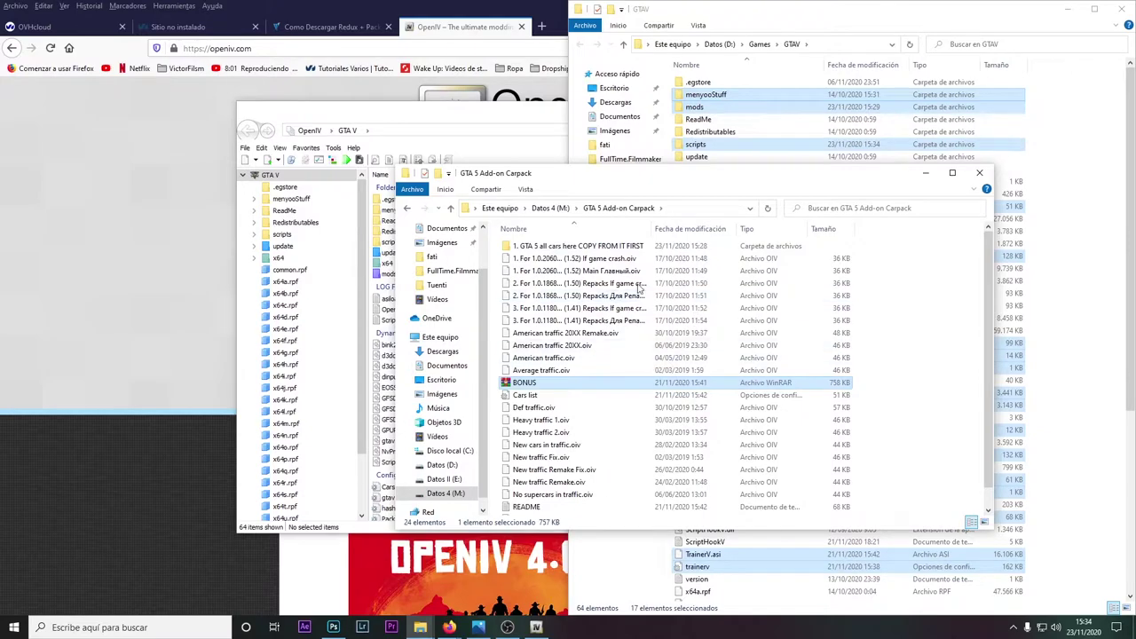
drag(631, 185, 580, 256)
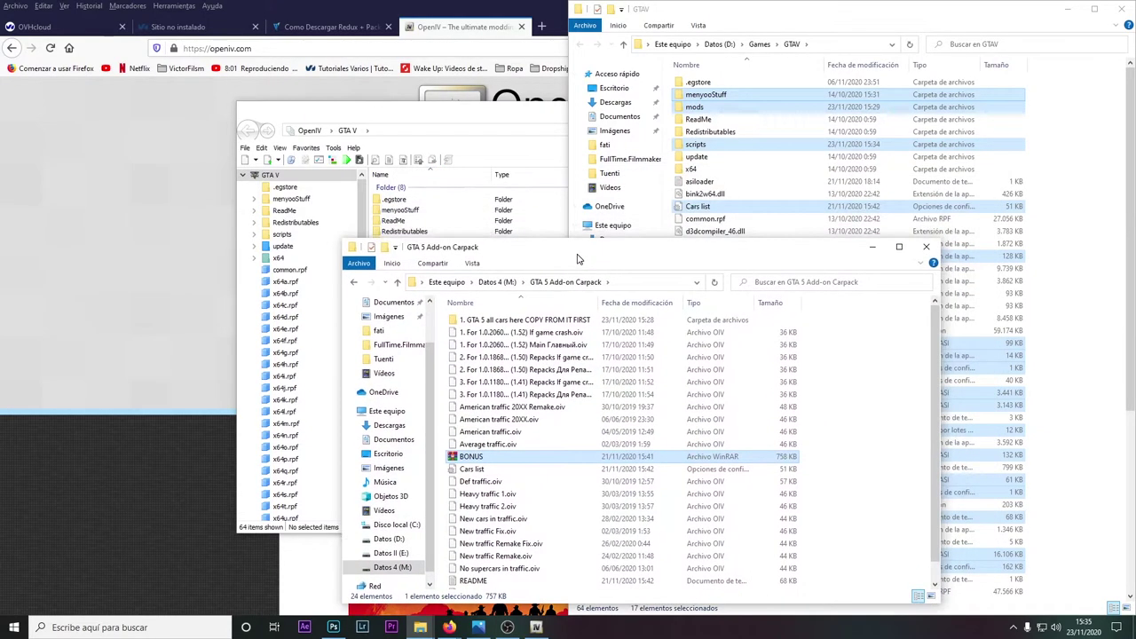
Switch to OpenIV and check in the ASI Manager whether ASI Loader and OpenIV.ASI are installed.
click(494, 123)
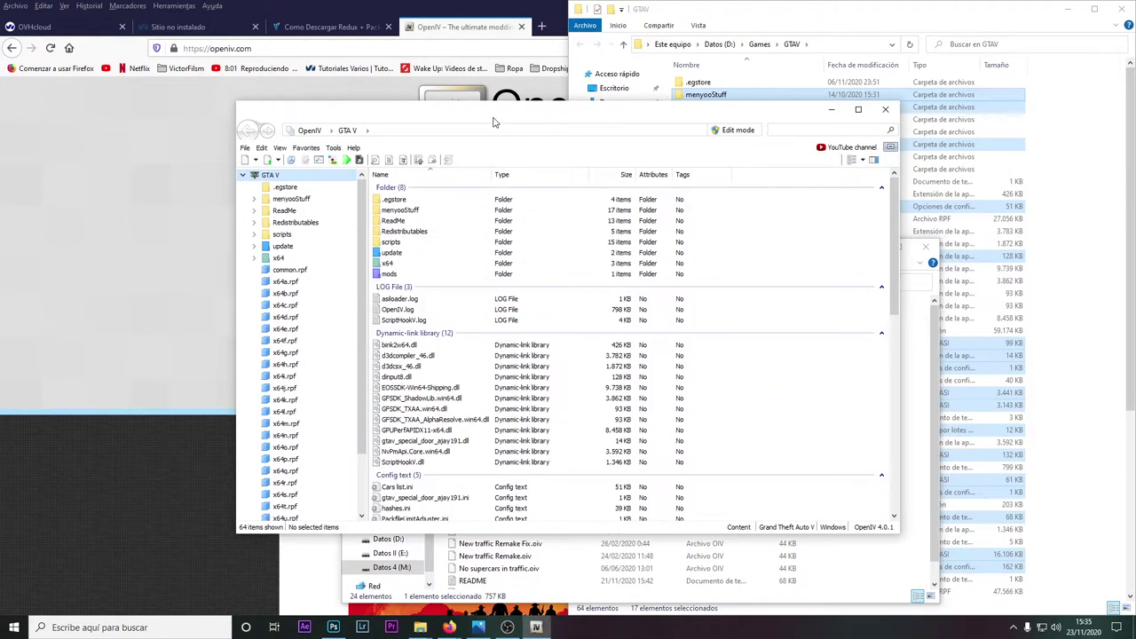
click(320, 163)
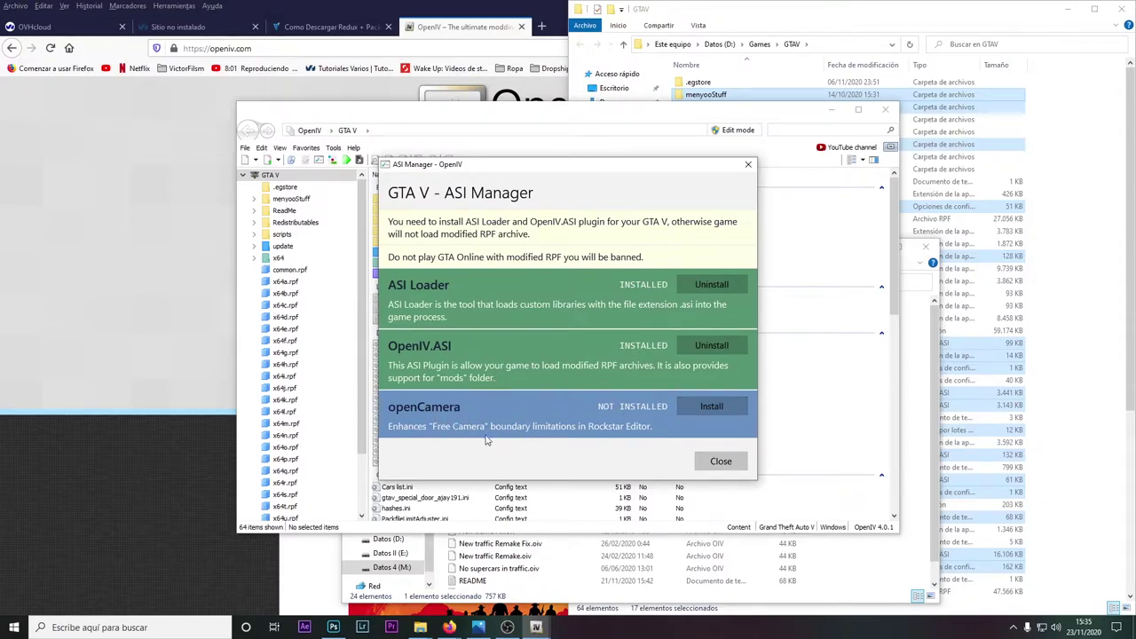
click(717, 470)
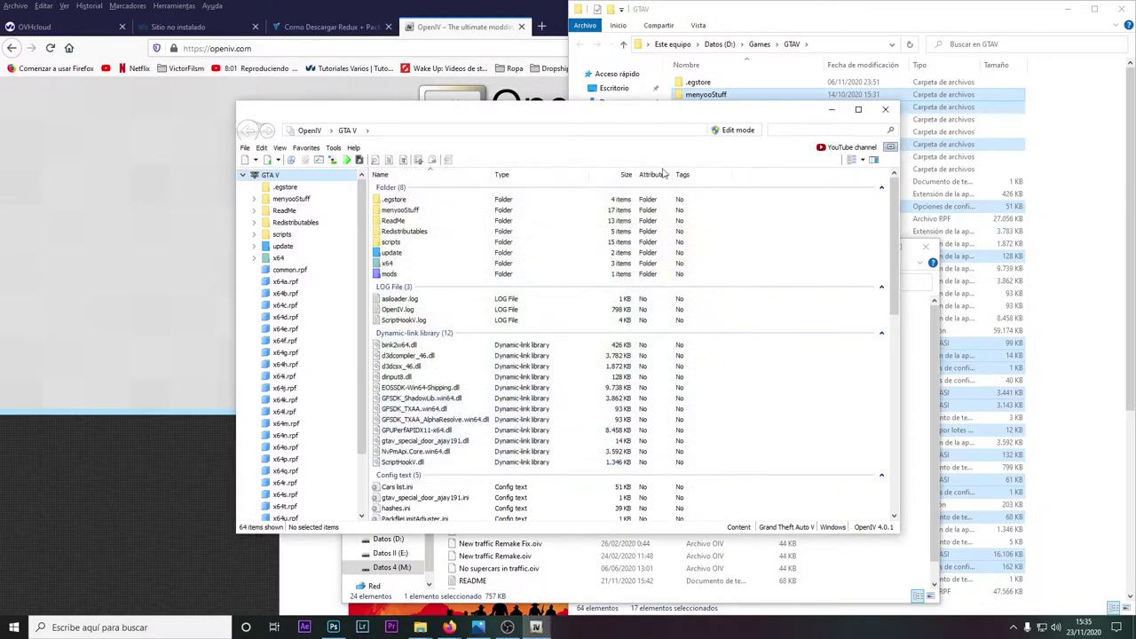
Start OpenIV's Package Installer, browse to M:\GTA 5 Add-on Carpack, and enlarge the file dialog and name column to show full package names.
click(334, 162)
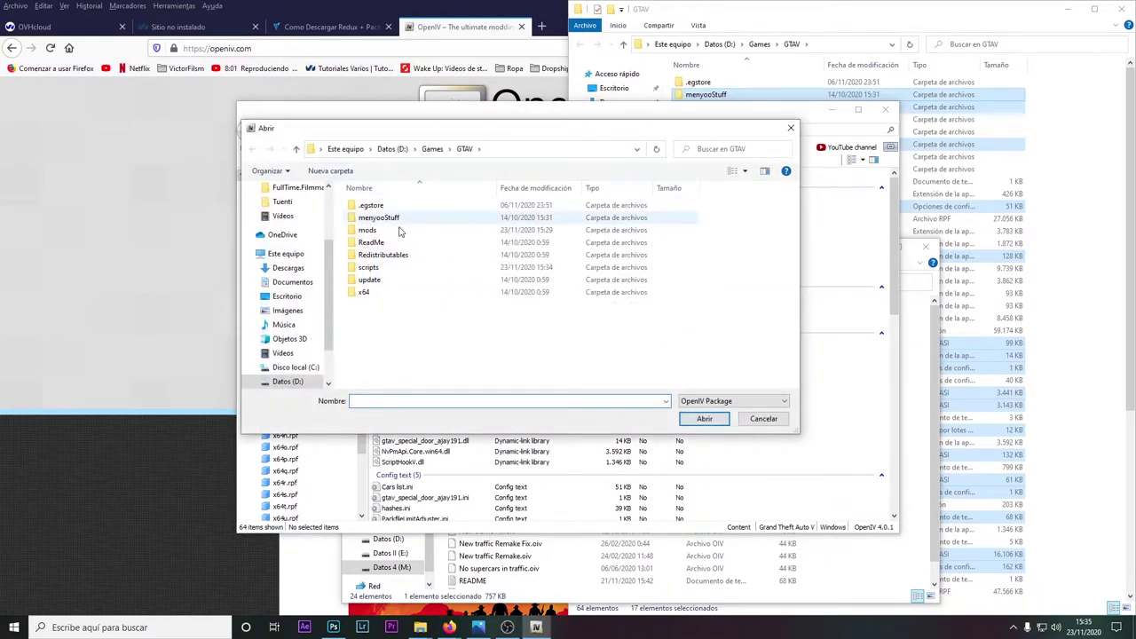
scroll(302, 364, down, 2)
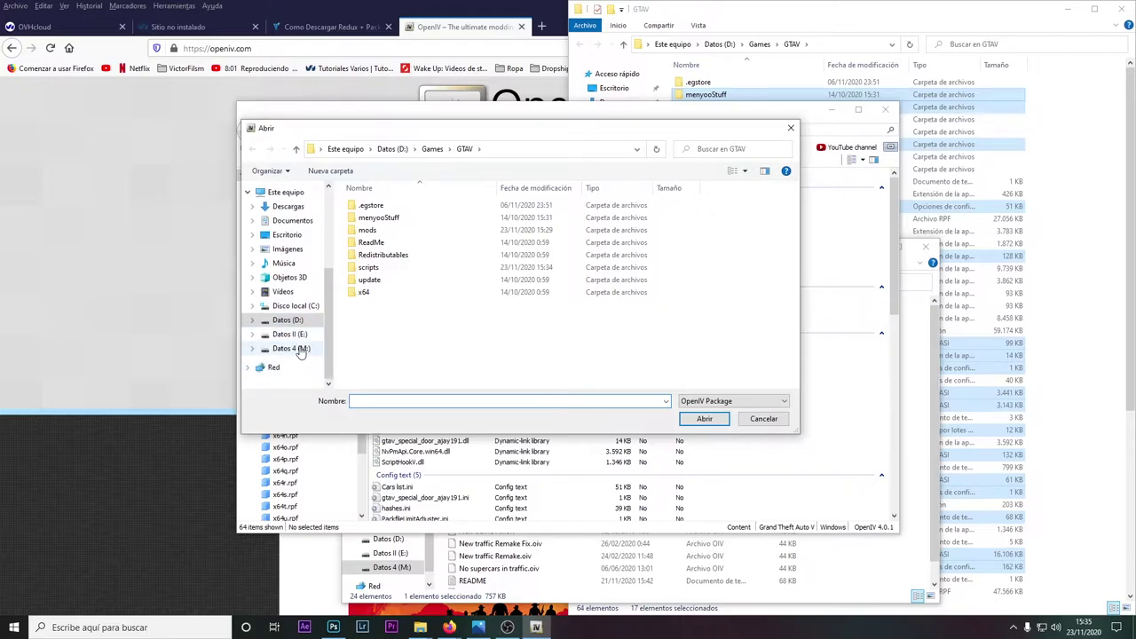
click(297, 348)
double_click(391, 217)
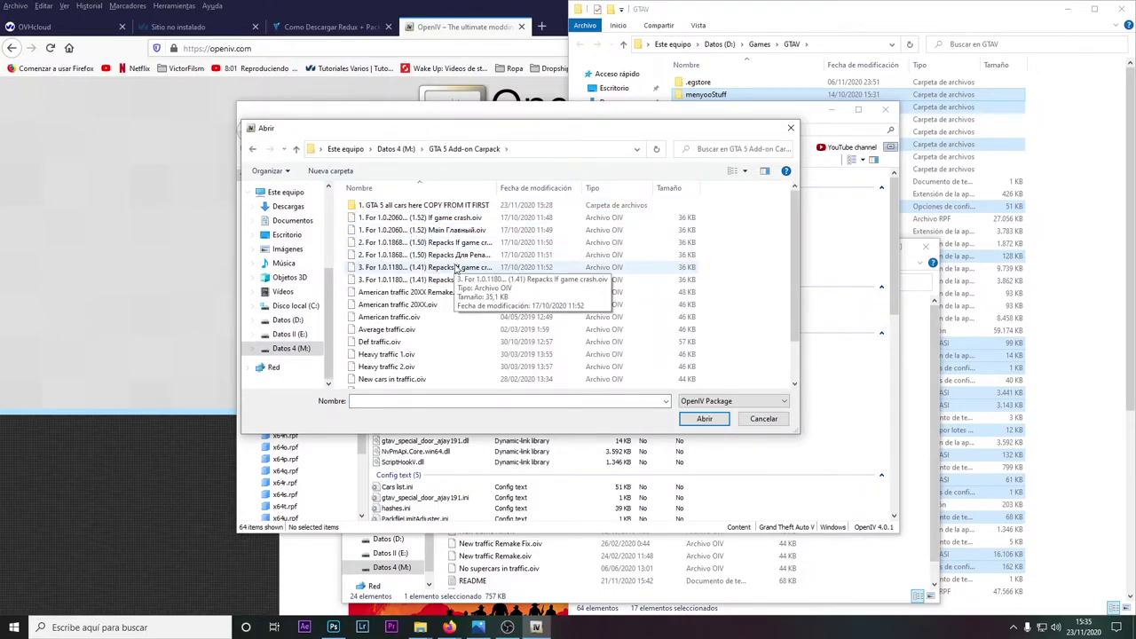
drag(798, 435, 906, 550)
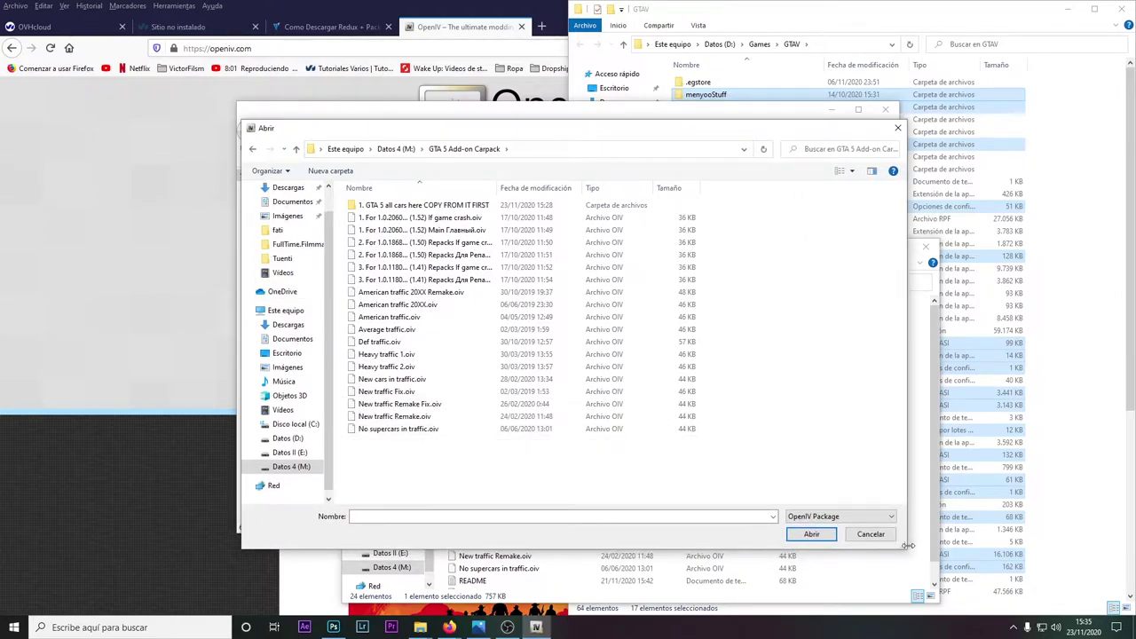
drag(497, 188, 636, 188)
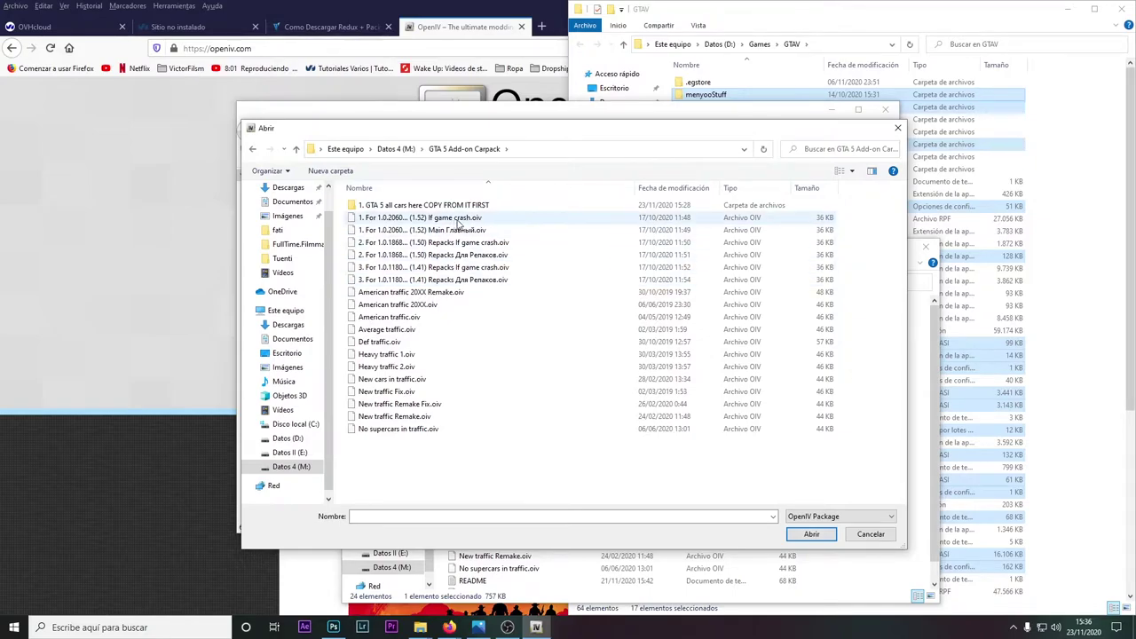
Check the product version of the GTA5 application in its file properties in the GTAV folder.
click(1058, 299)
click(705, 331)
right_click(710, 333)
click(750, 321)
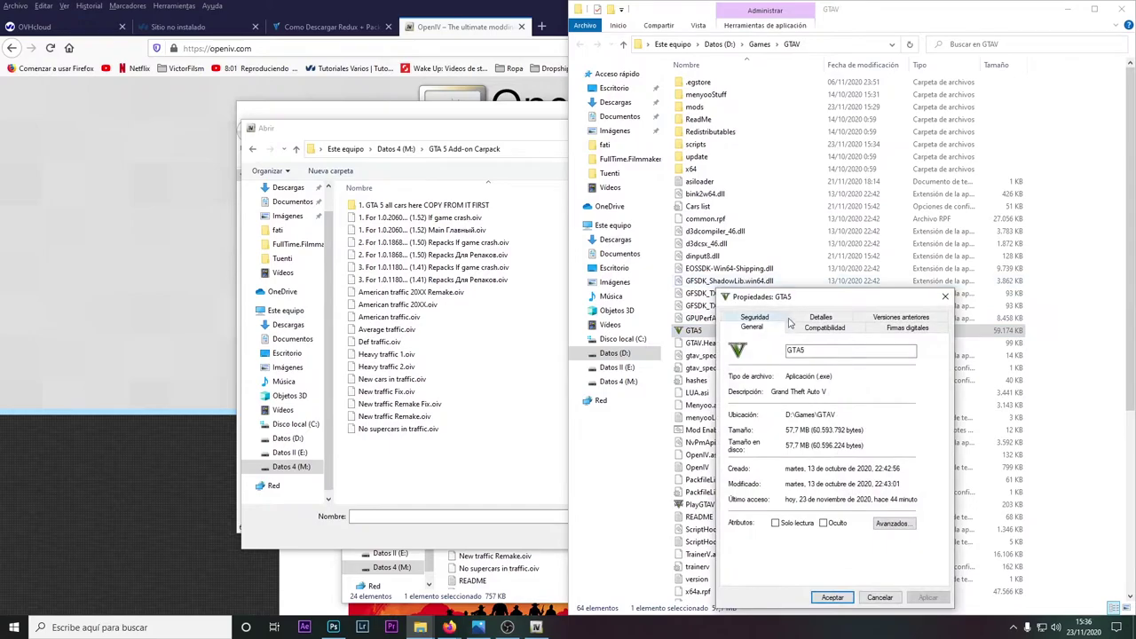
click(846, 325)
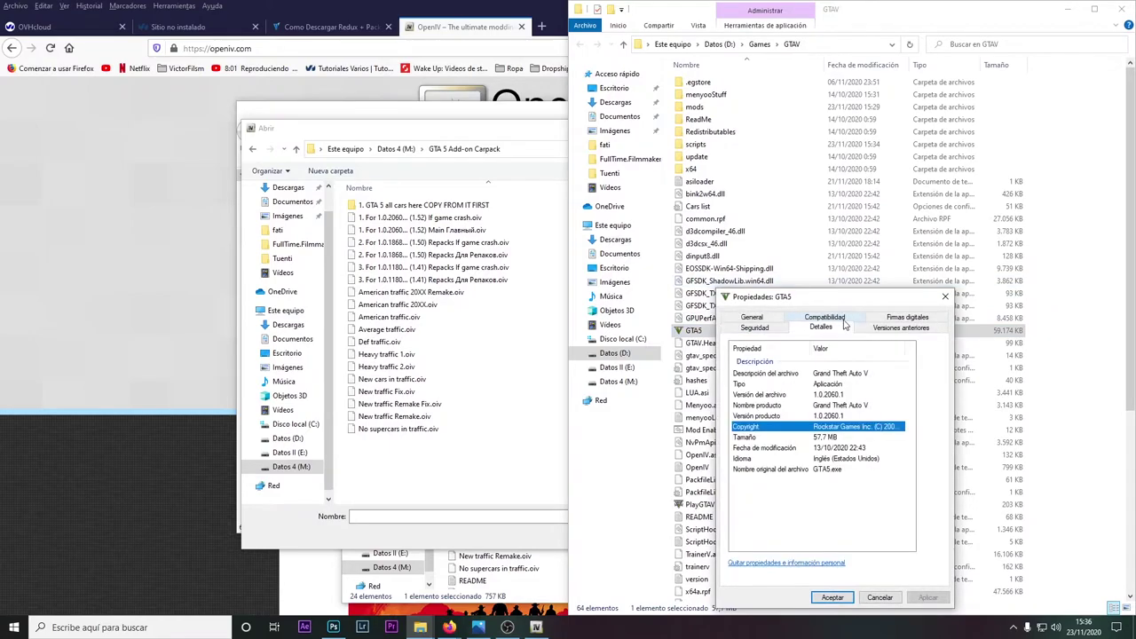
click(834, 416)
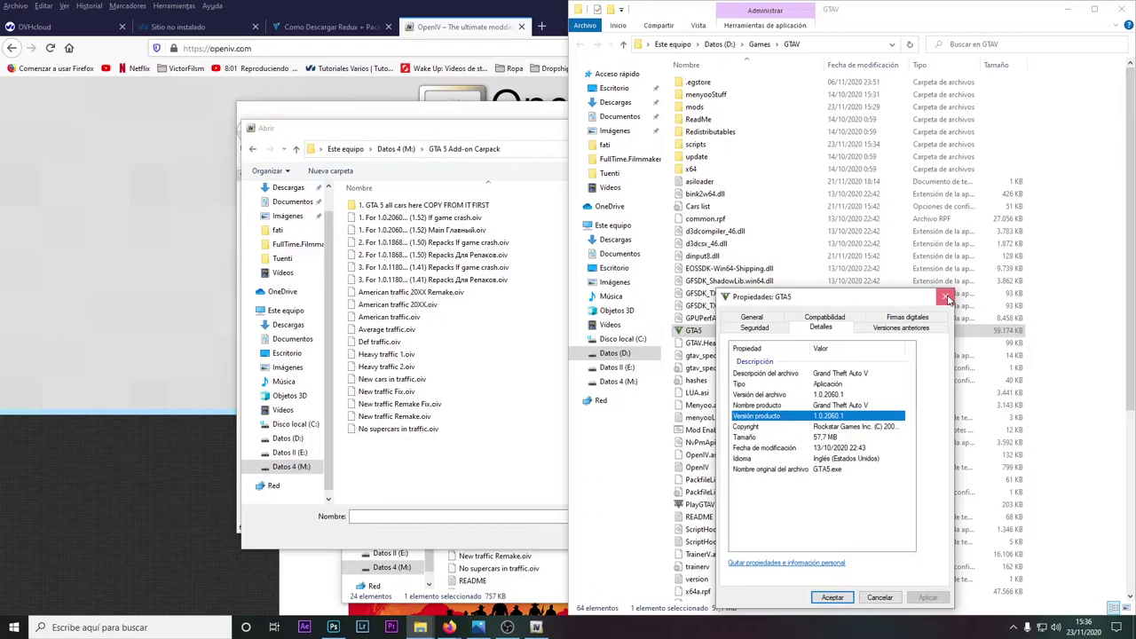
click(947, 298)
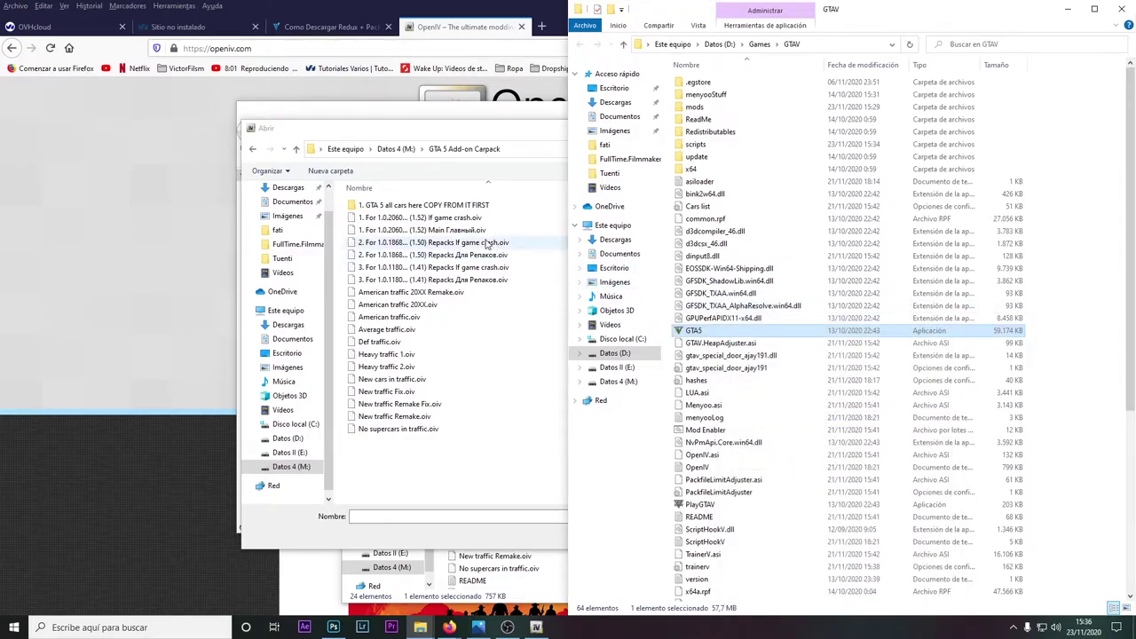
Install the package "1. For 1.0.2060... (1.52) Main Главный.oiv" into the "mods" folder and close the installer.
click(448, 231)
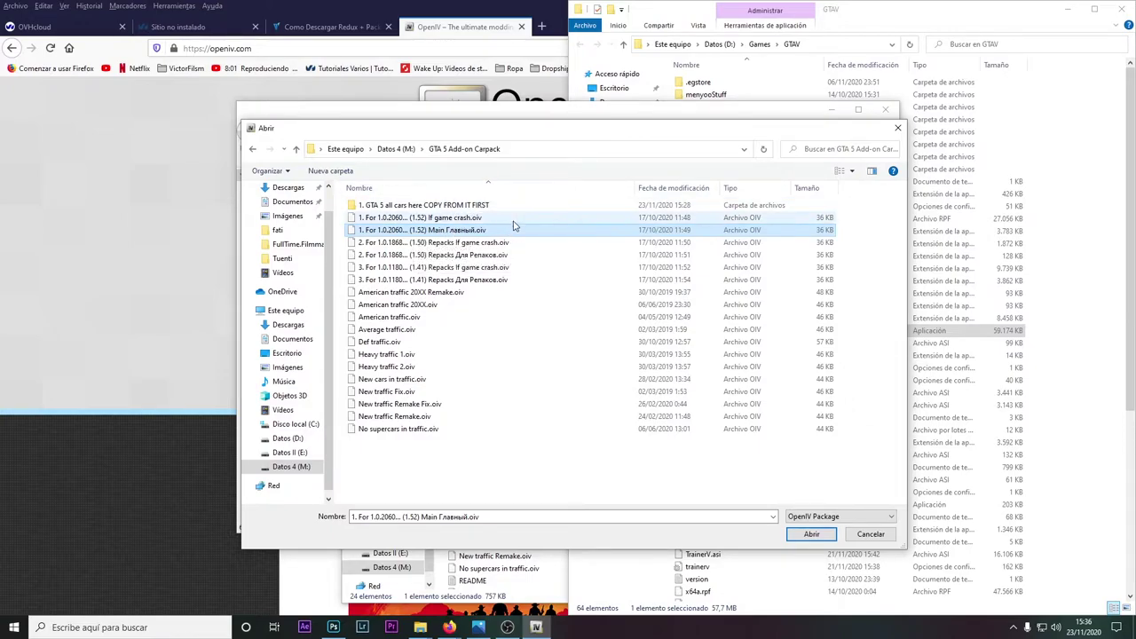
click(424, 218)
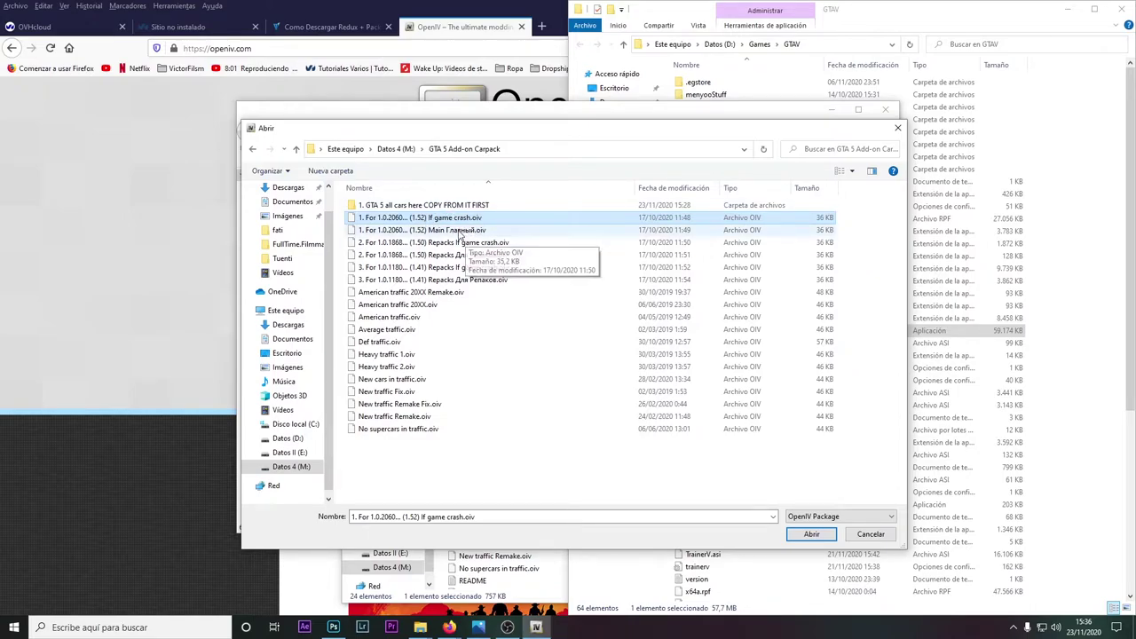
click(456, 231)
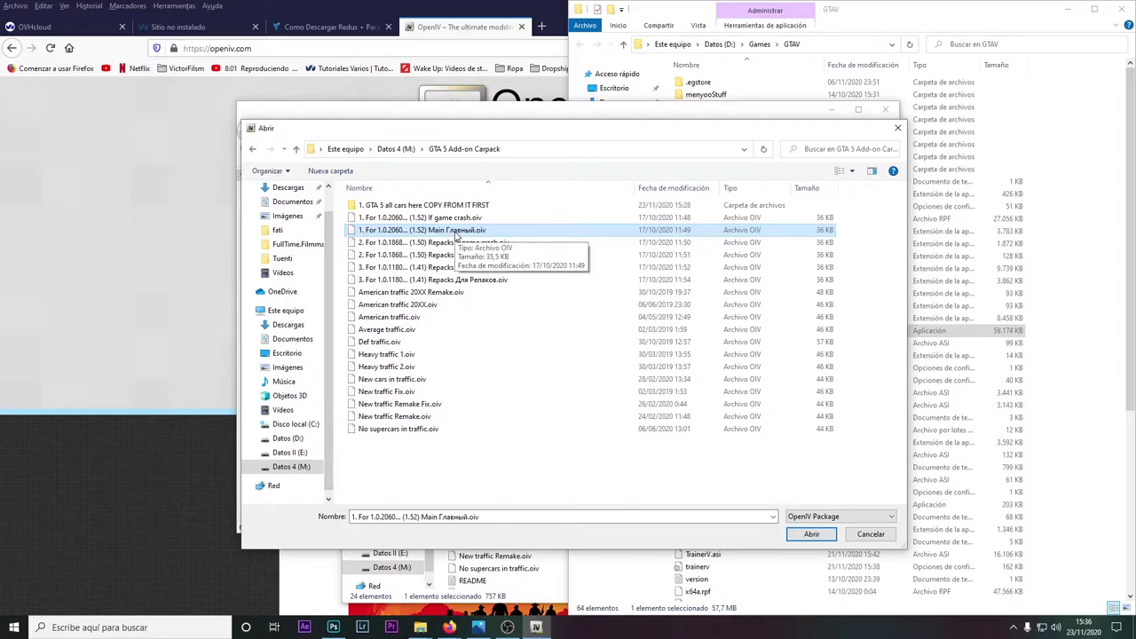
double_click(456, 230)
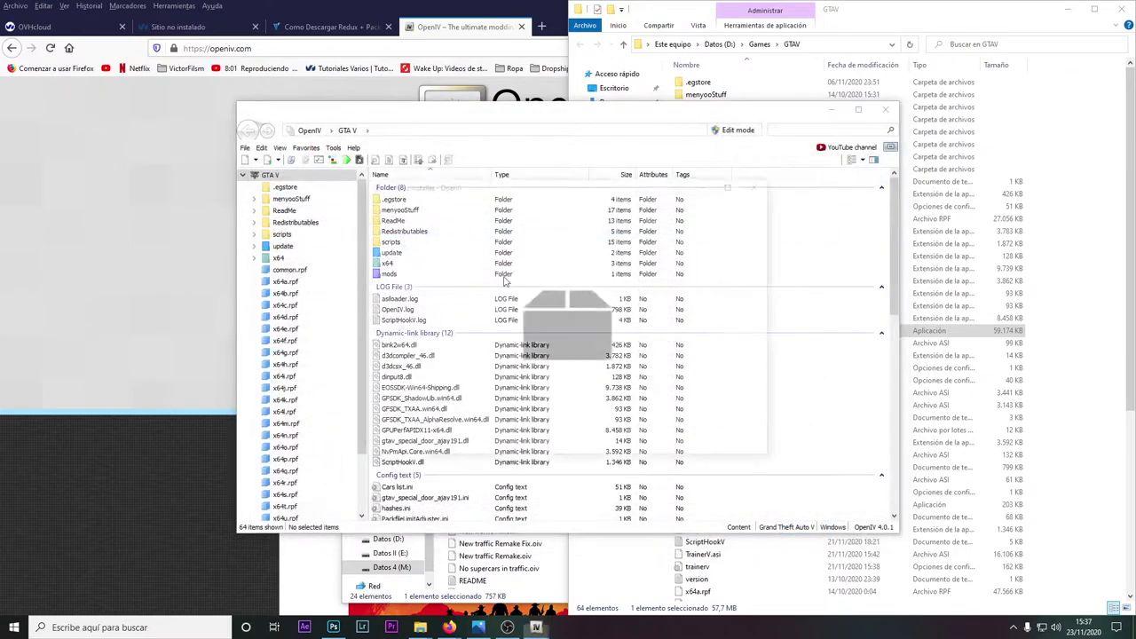
click(741, 273)
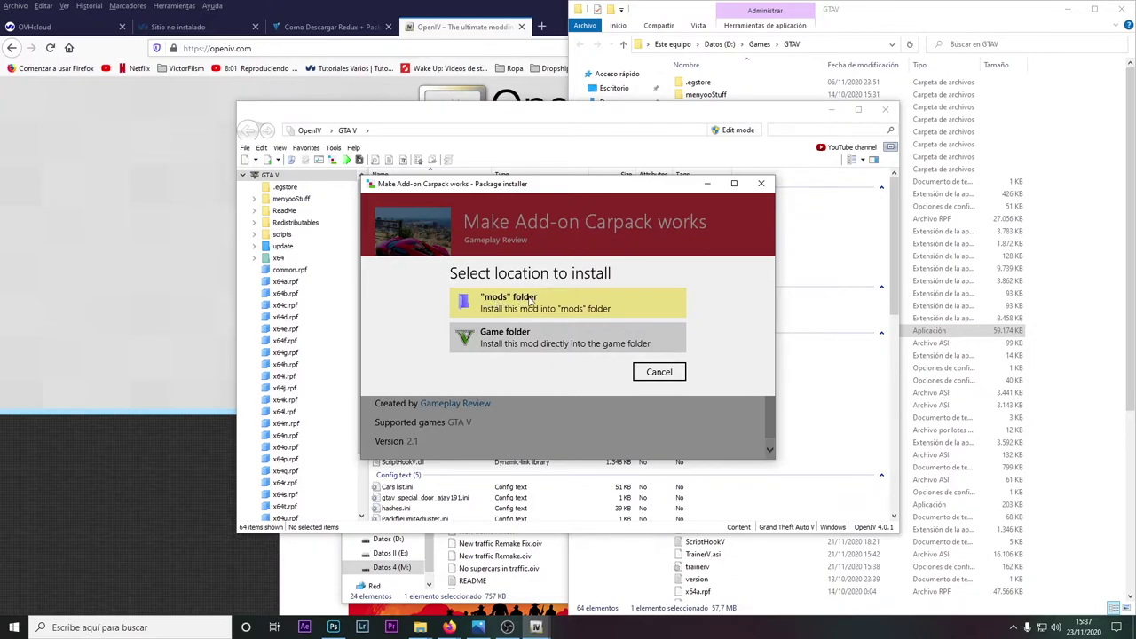
click(622, 306)
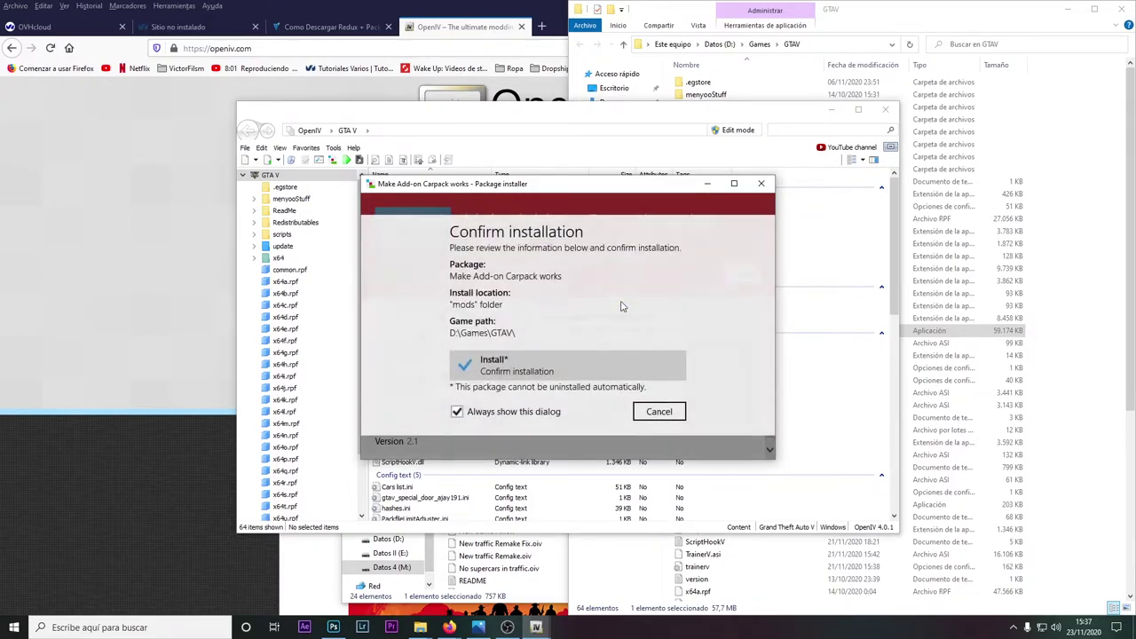
click(571, 371)
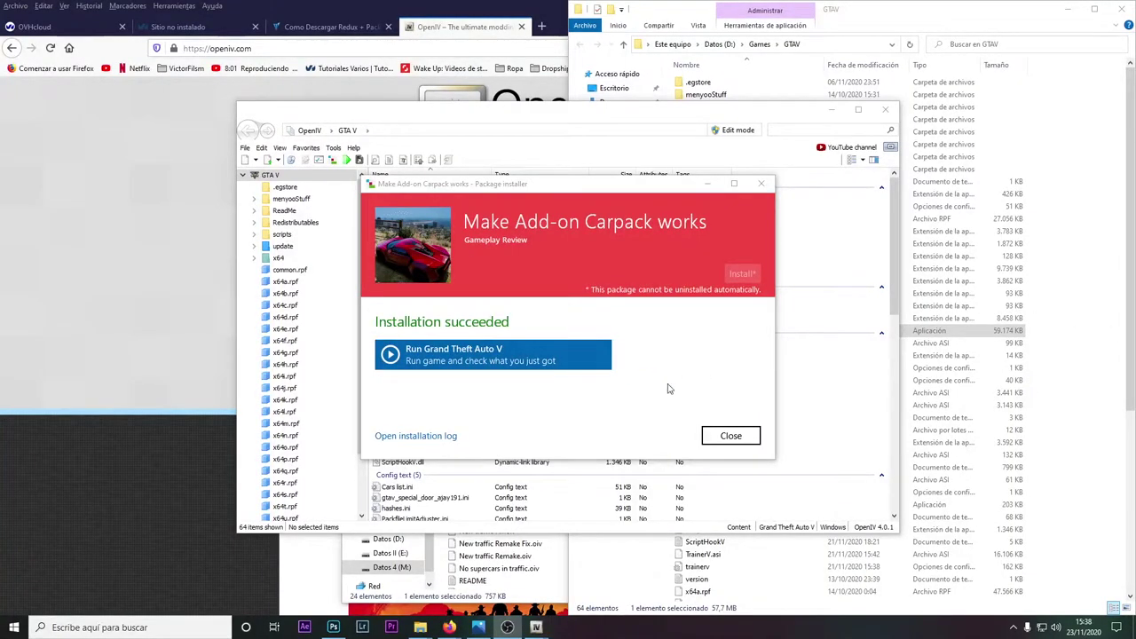
click(737, 436)
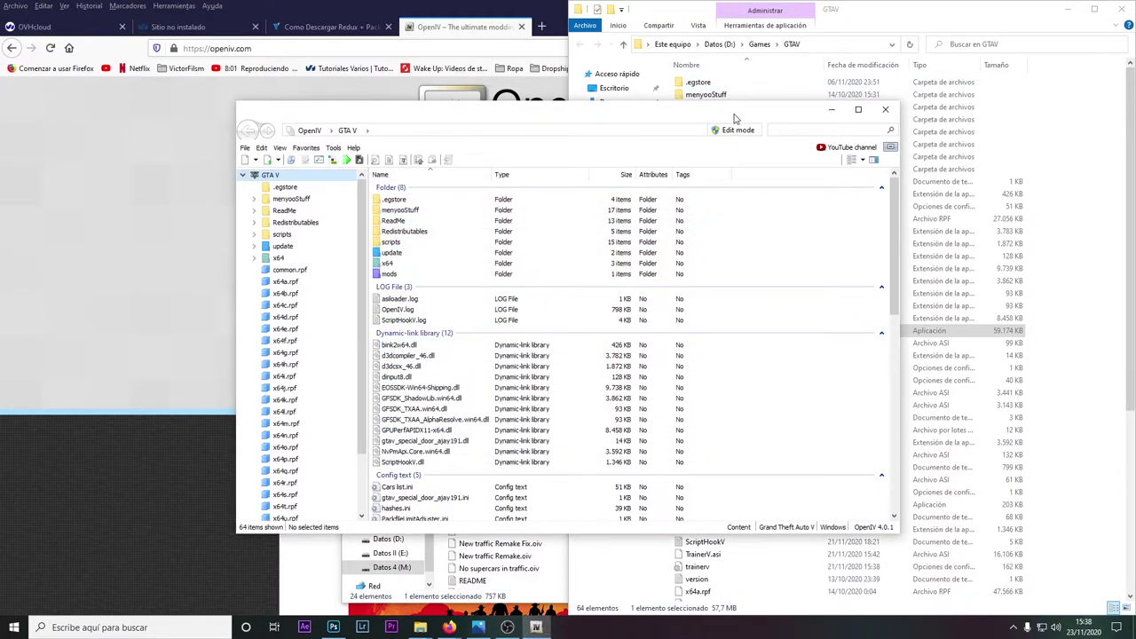
Examine the optional traffic .oiv packages in the GTA 5 Add-on Carpack folder, including American traffic 20XX, Heavy traffic 2 and New cars in traffic.
click(522, 556)
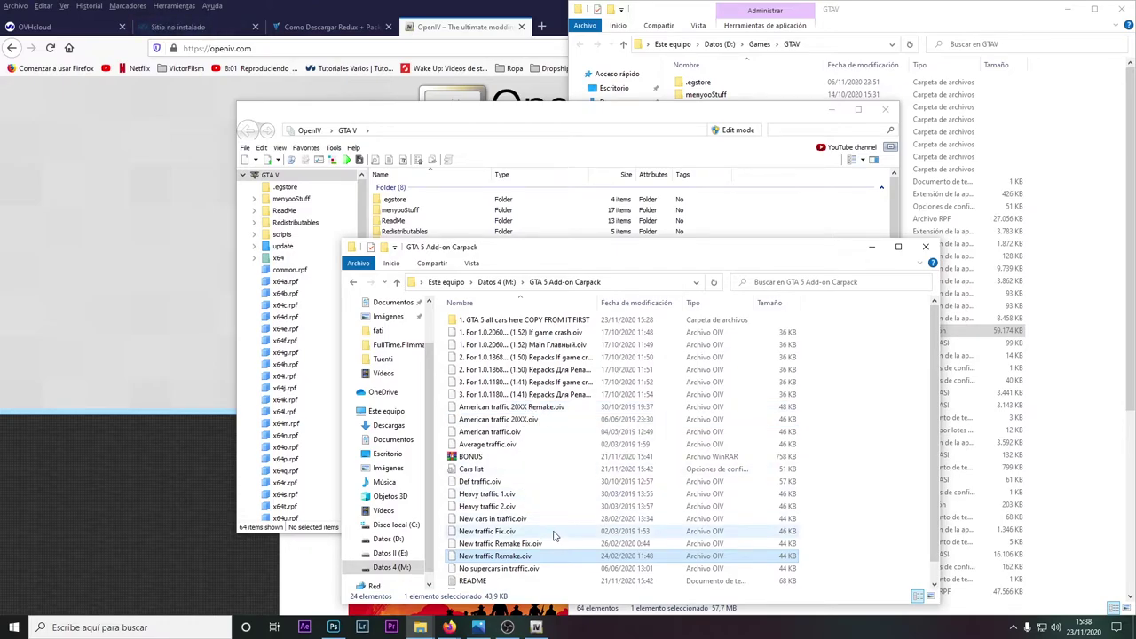
scroll(530, 537, down, 1)
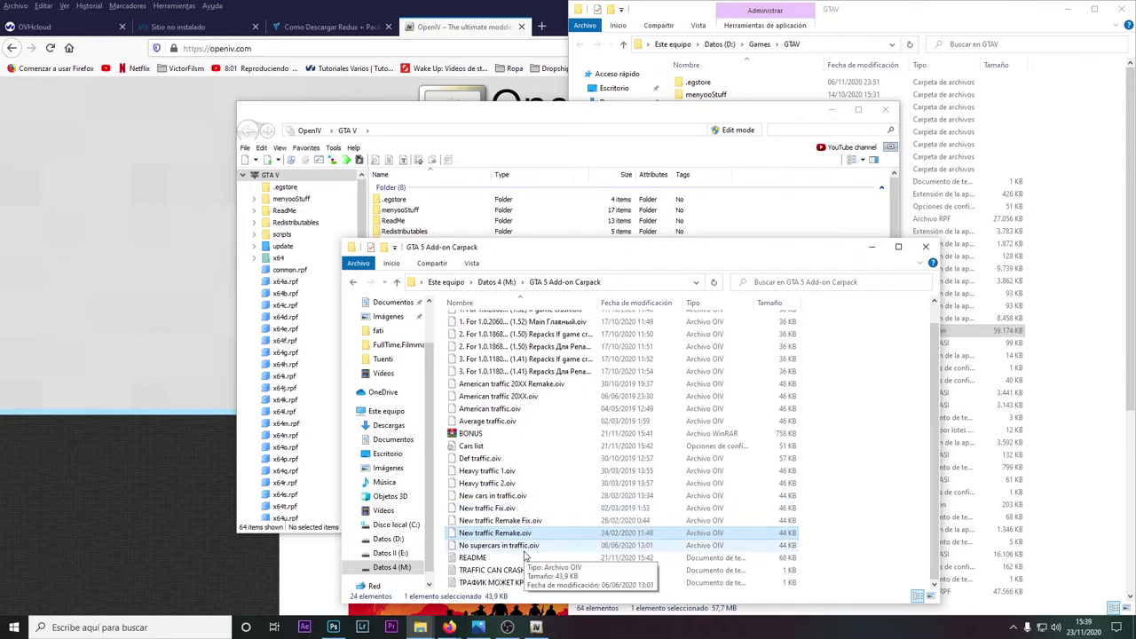
scroll(527, 549, up, 1)
scroll(527, 544, down, 1)
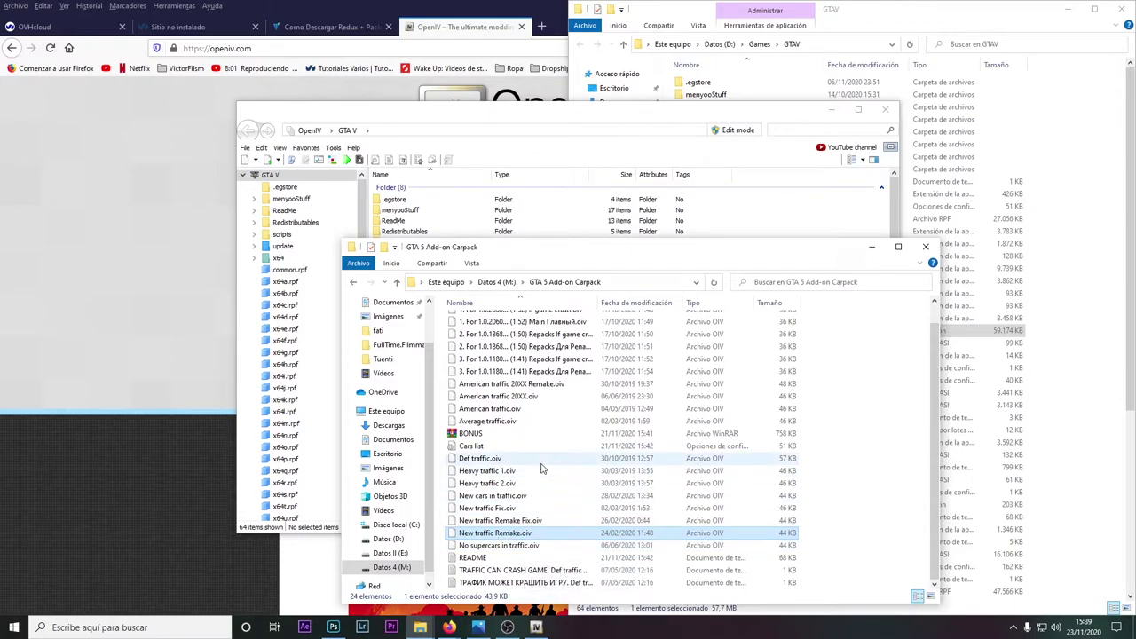
click(488, 397)
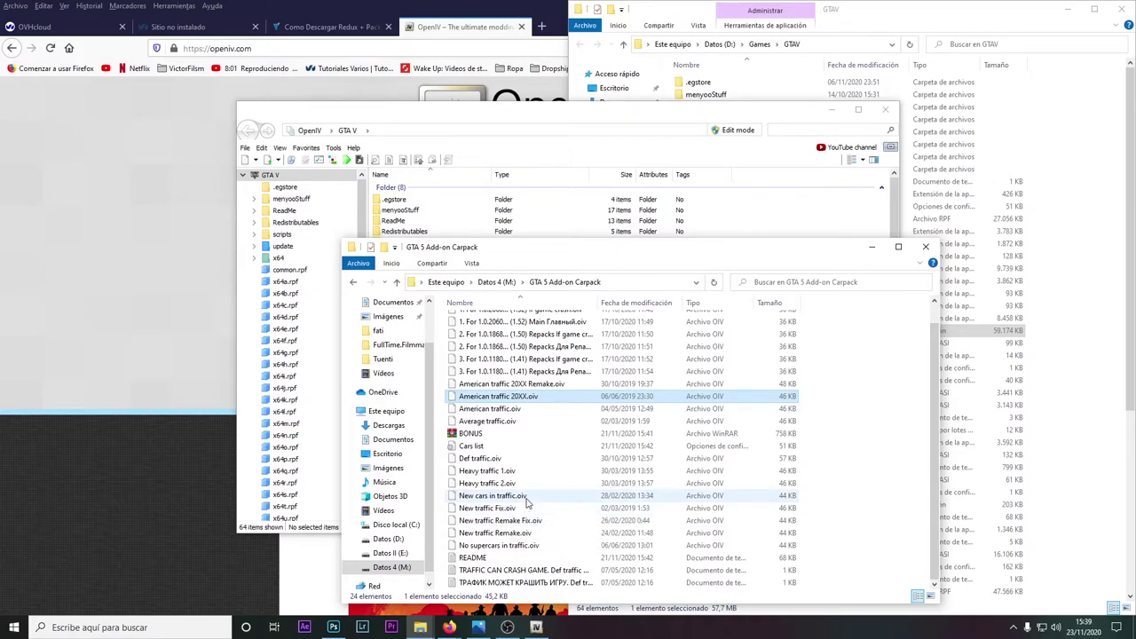
click(492, 497)
click(502, 484)
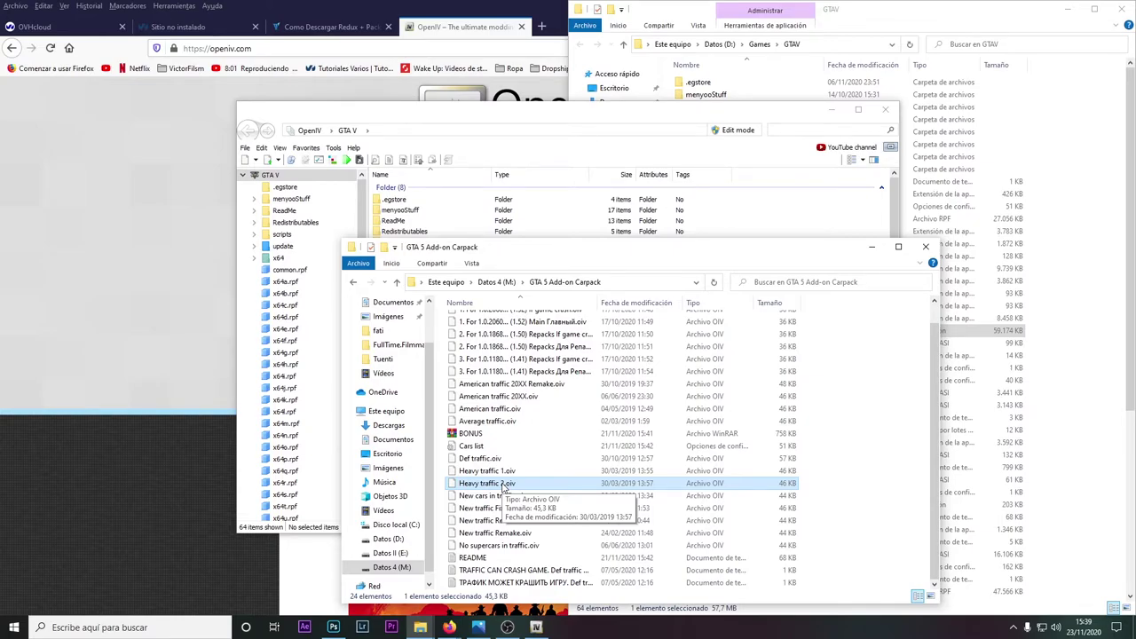
click(494, 496)
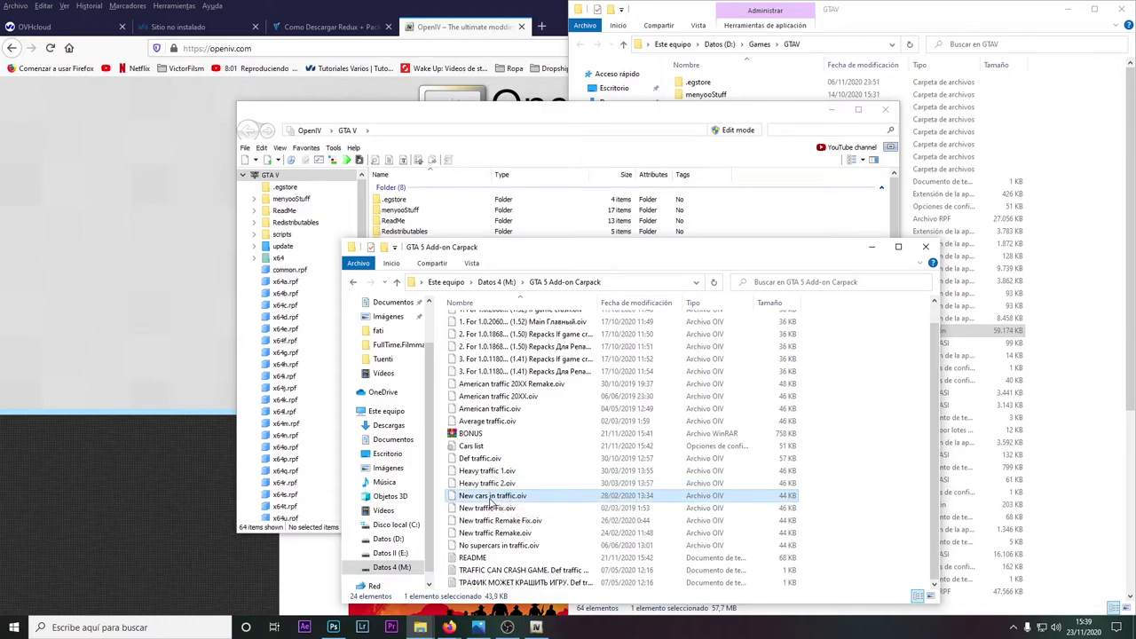
Install the package "New cars in traffic.oiv" from the GTA 5 Add-on Carpack folder into the "mods" folder.
double_click(495, 498)
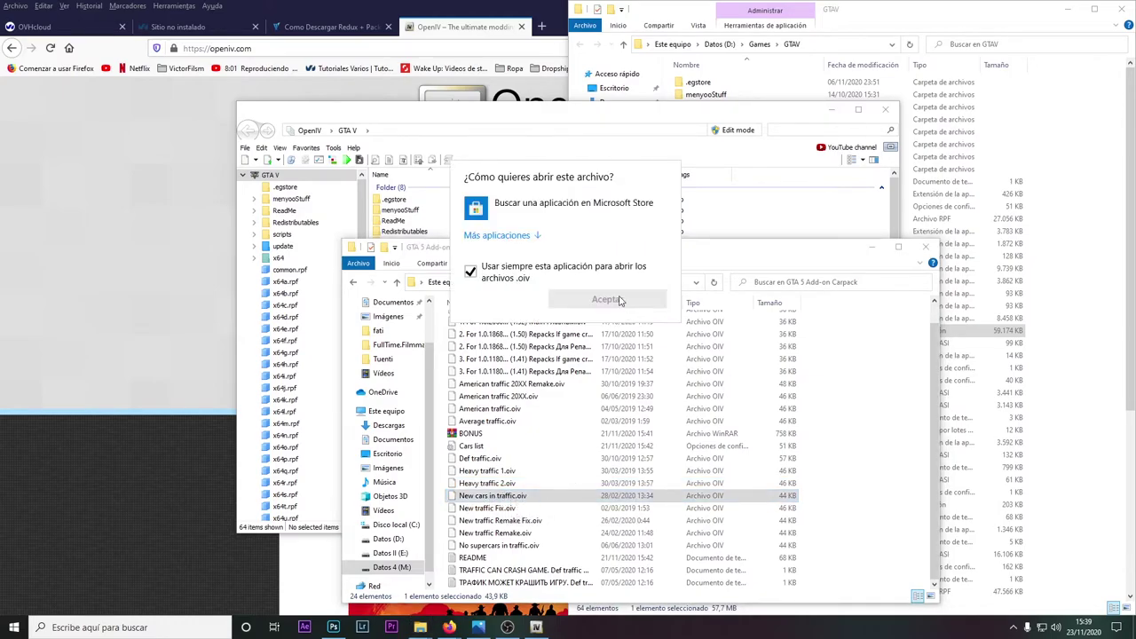
click(411, 131)
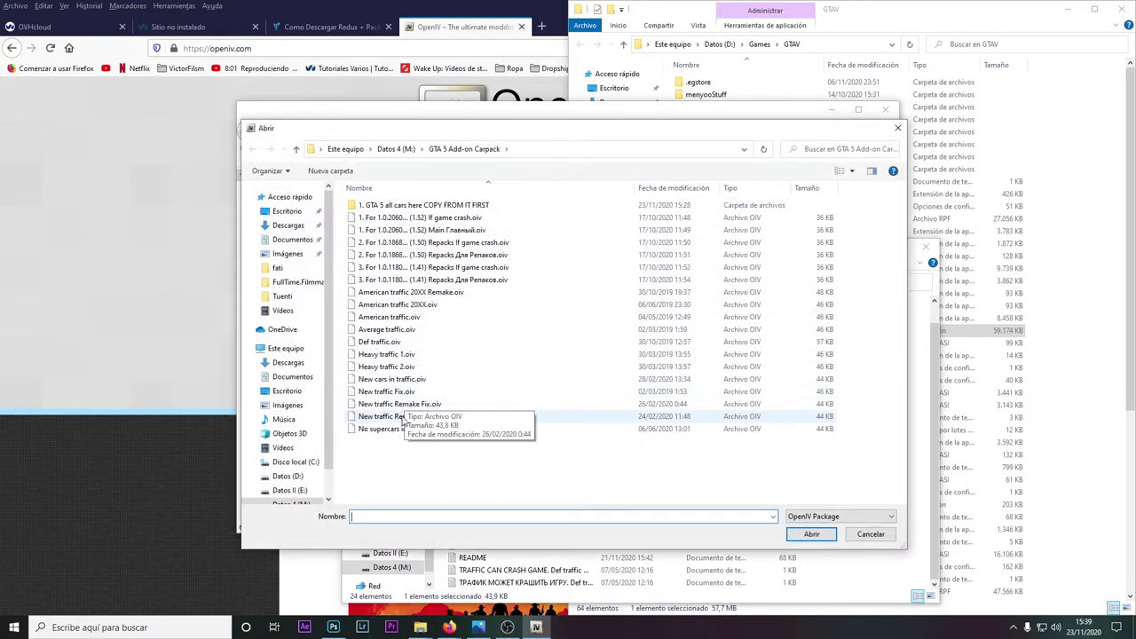
double_click(391, 379)
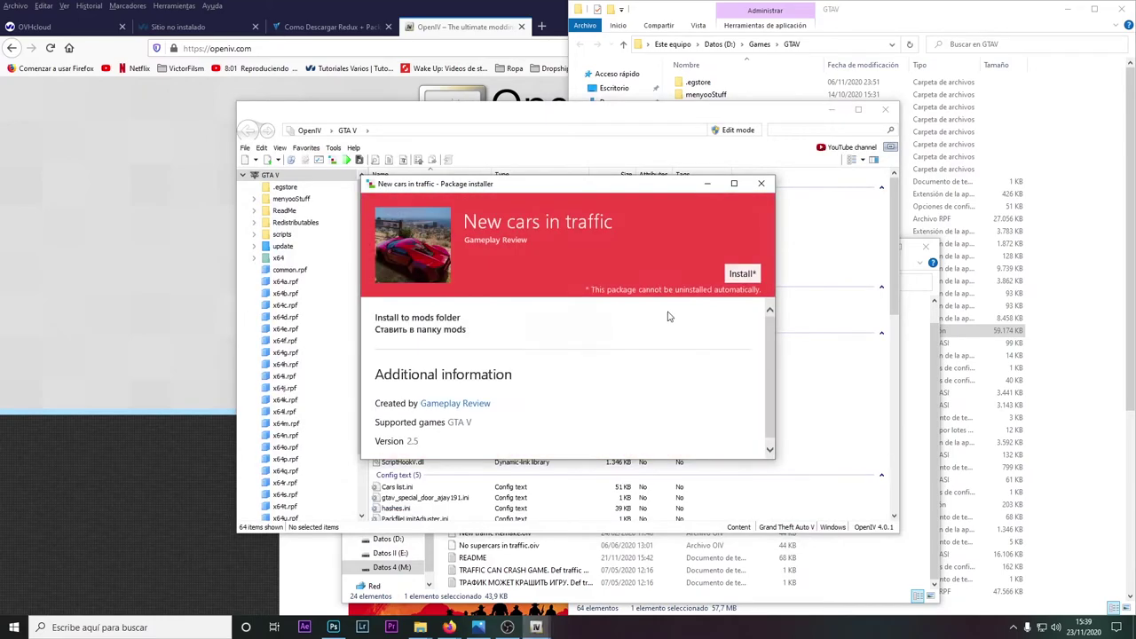
click(741, 273)
click(679, 302)
click(619, 371)
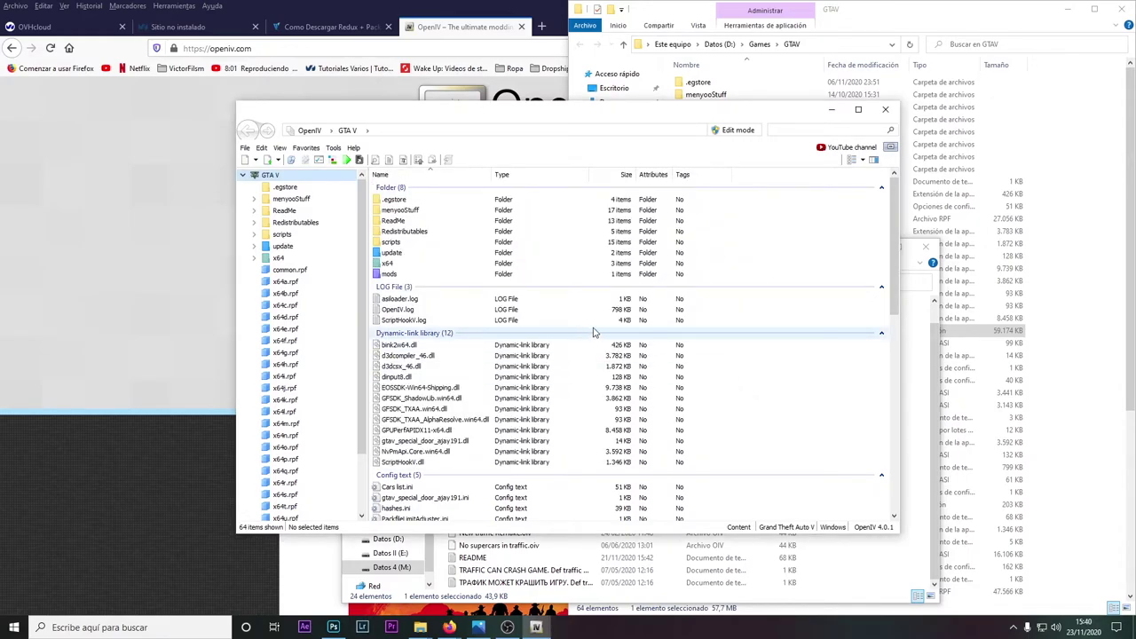
Close OpenIV and the GTA 5 Add-on Carpack folder window, and move the GTAV folder window aside.
click(885, 109)
click(515, 549)
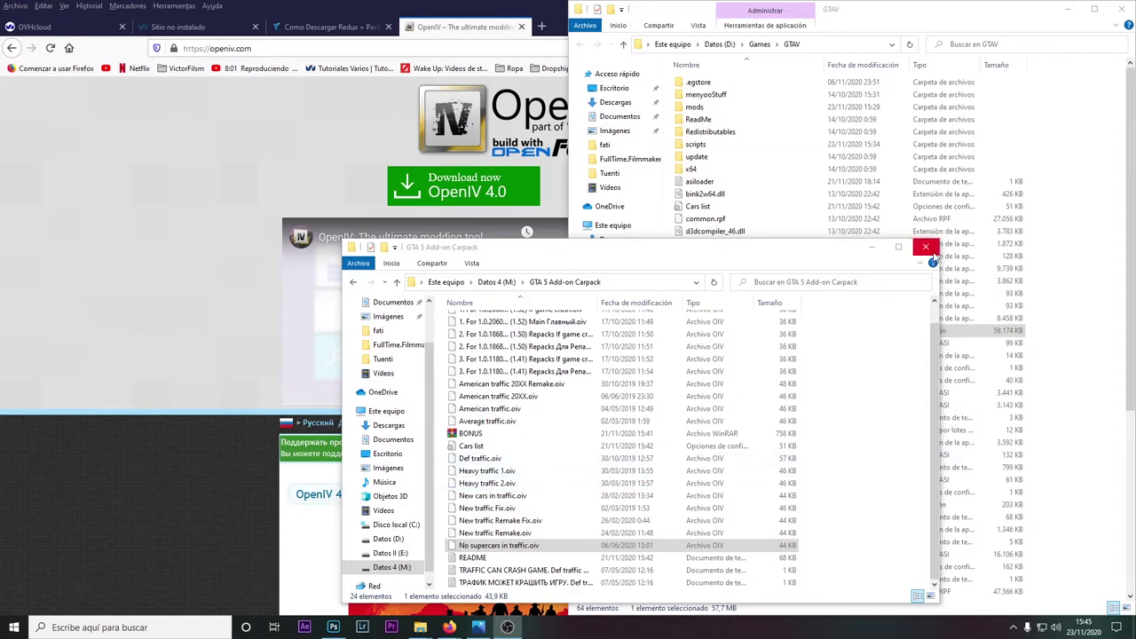
click(925, 247)
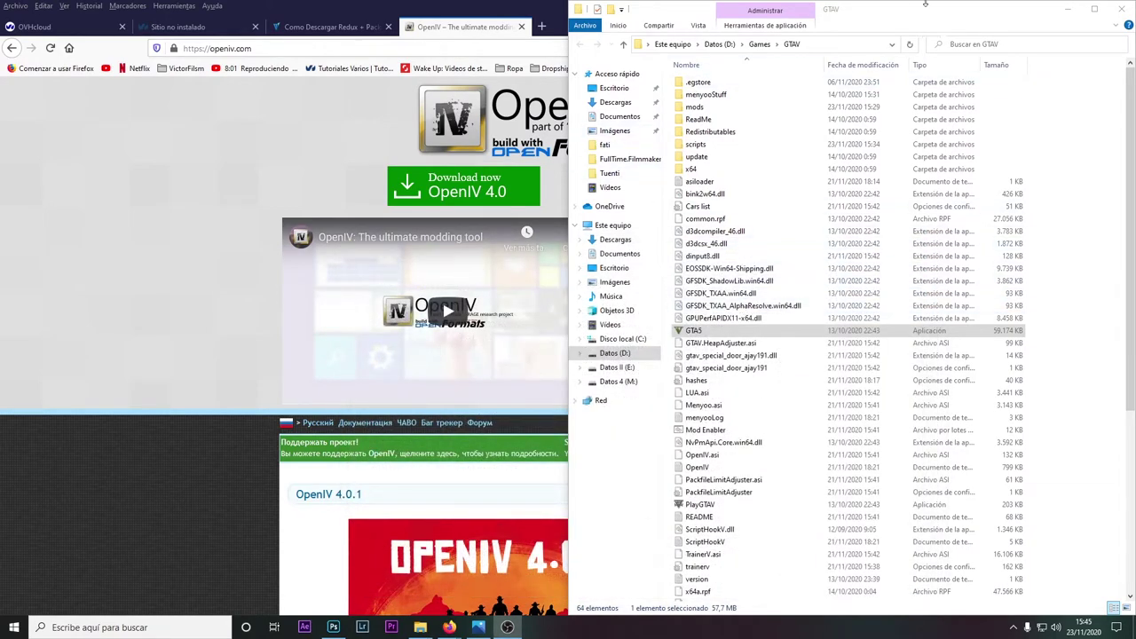
drag(980, 18, 1047, 69)
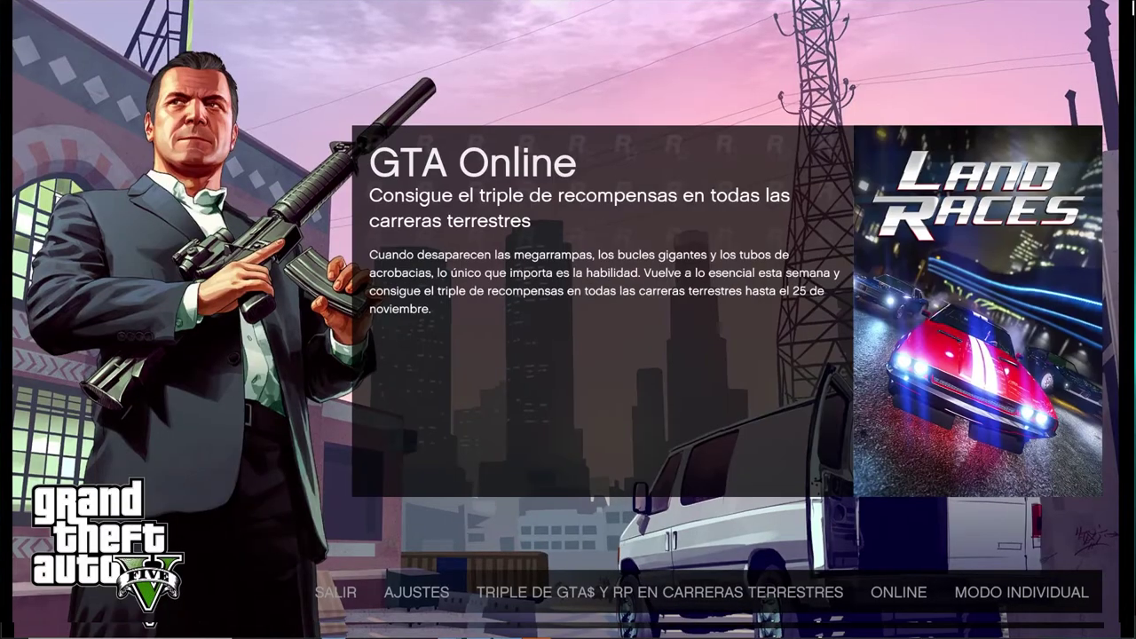
Start GTA V in single-player mode and take the character out of the house onto the street.
key(Return)
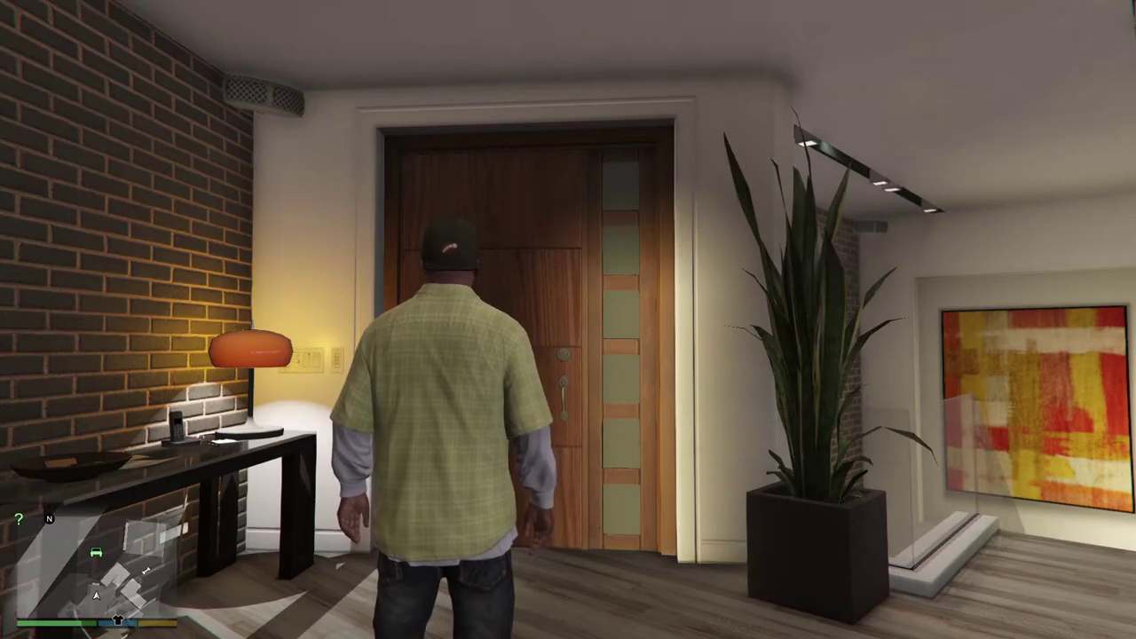
key(w)
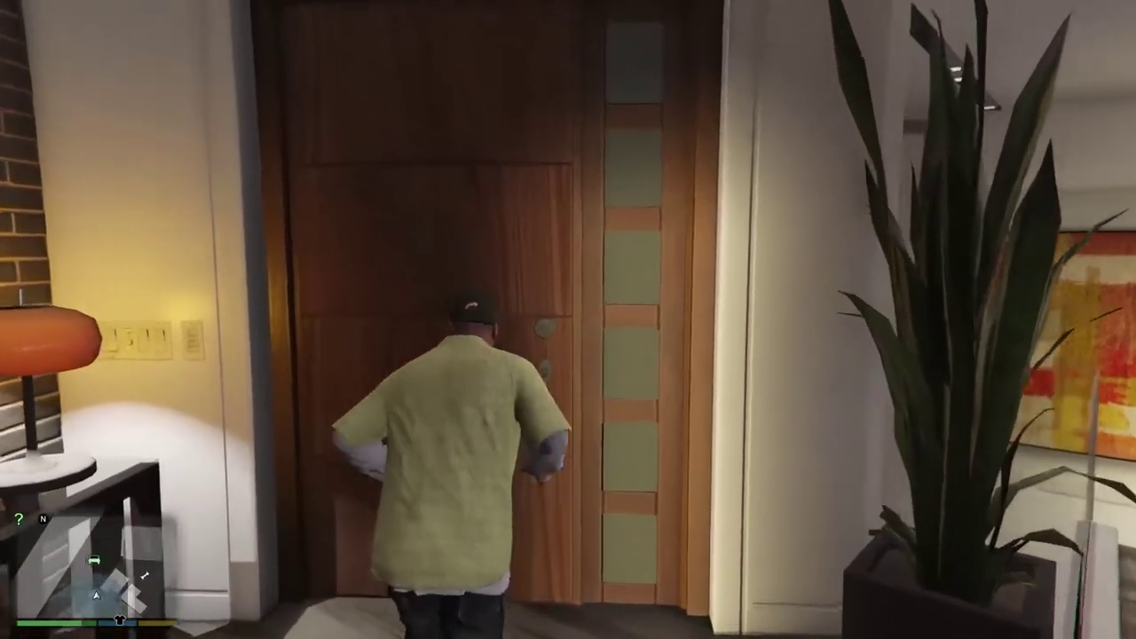
key(w)
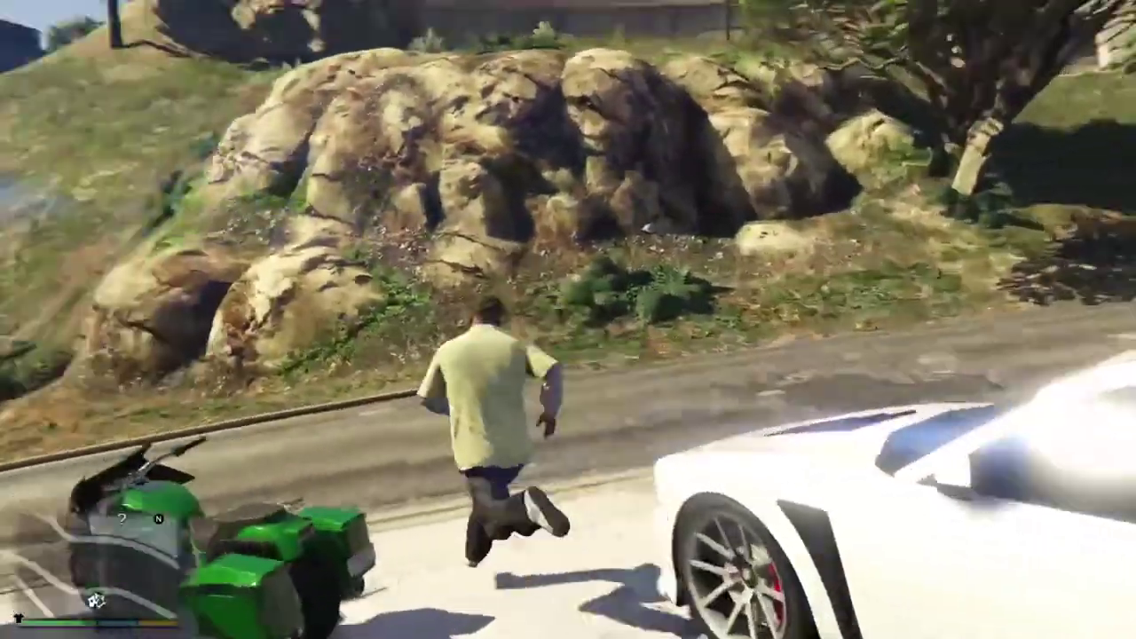
key(w)
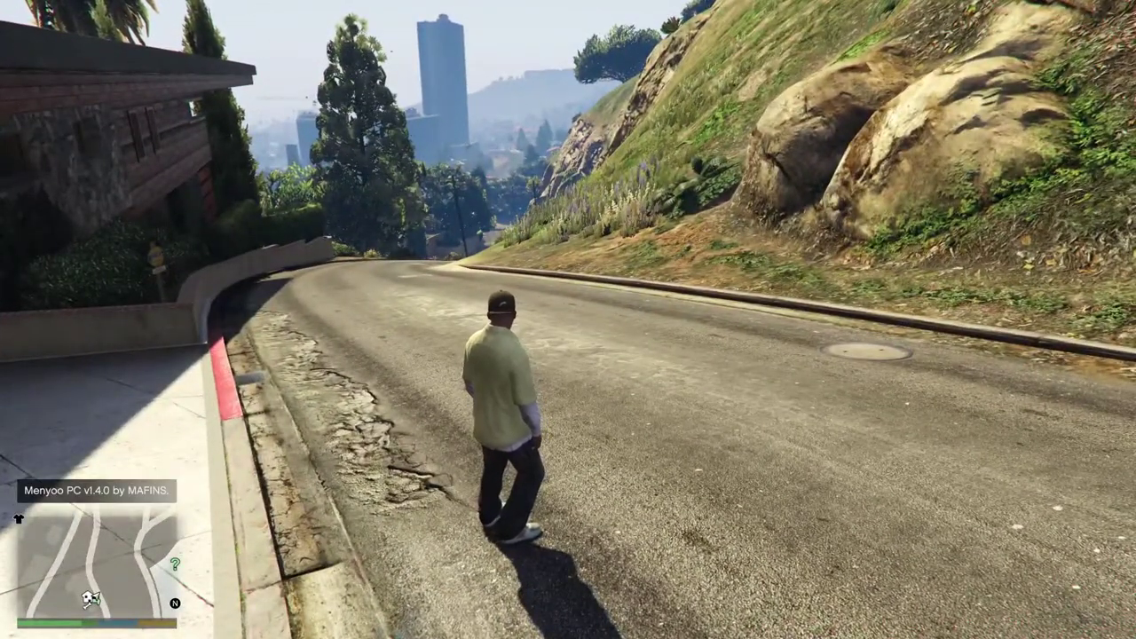
Bring up the Menyoo trainer and open the Vehicle Spawner within Vehicle Options.
key(F8)
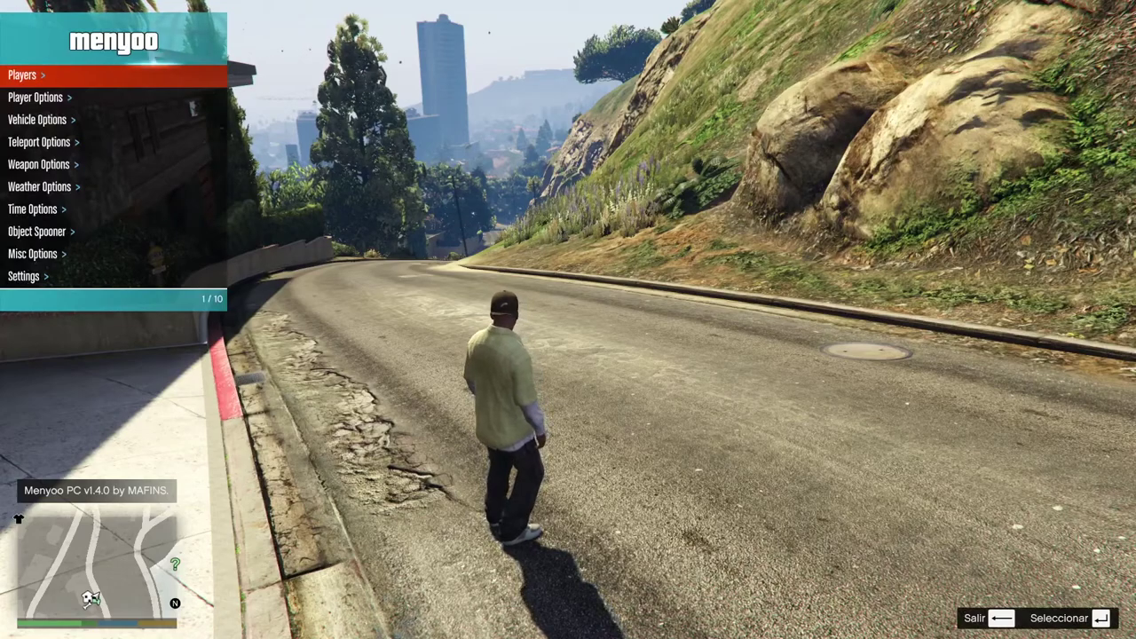
key(Down)
key(Down)
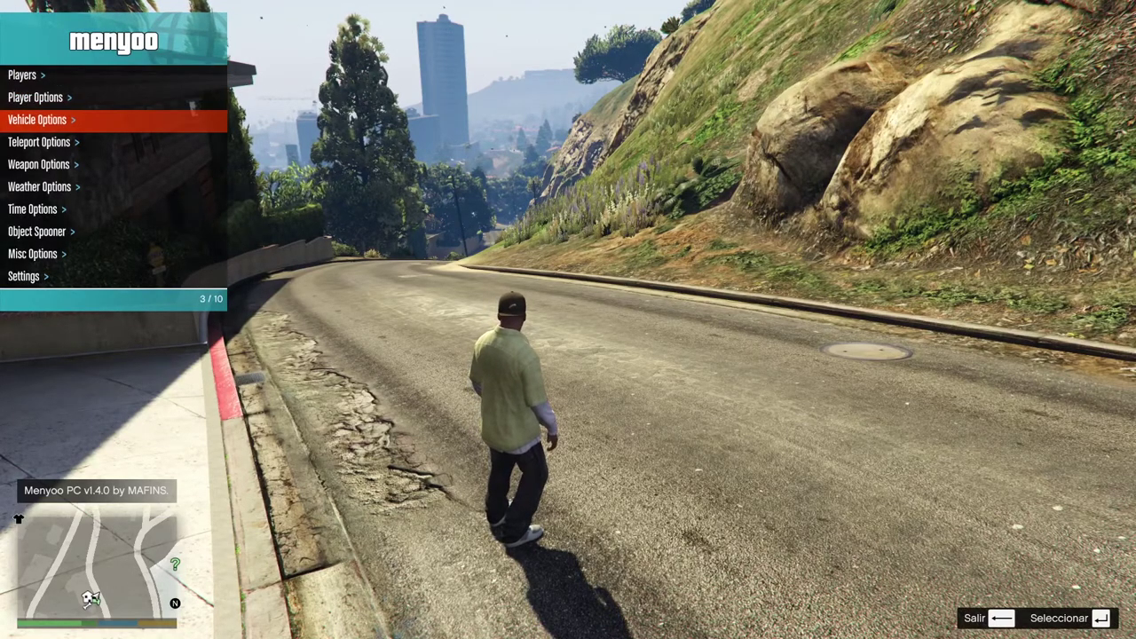
key(Escape)
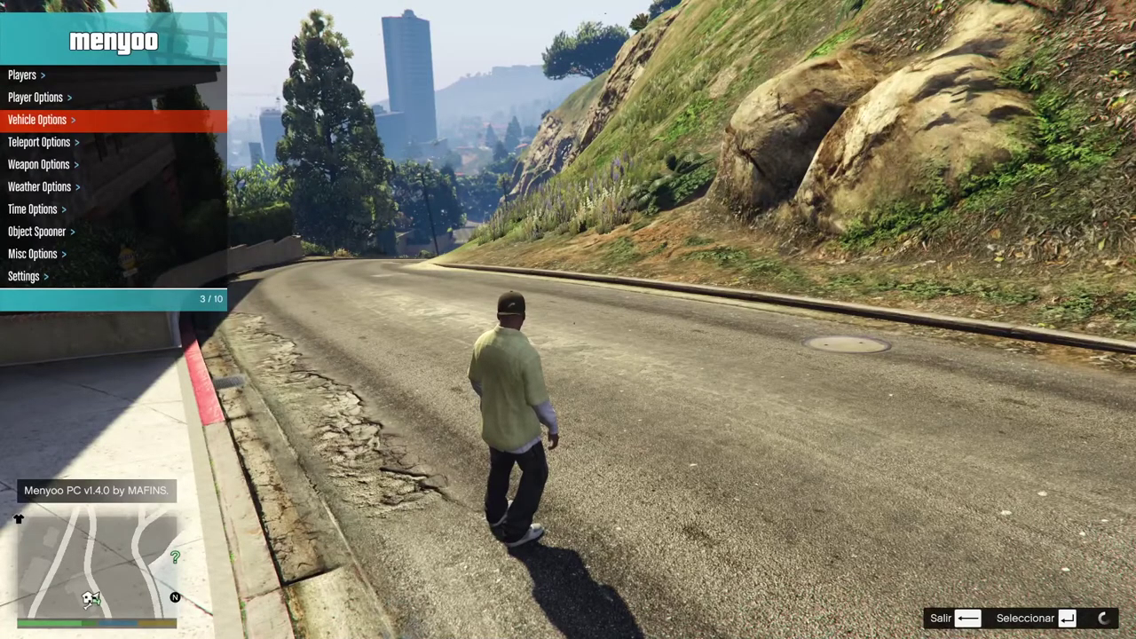
key(Return)
key(Down)
key(Down)
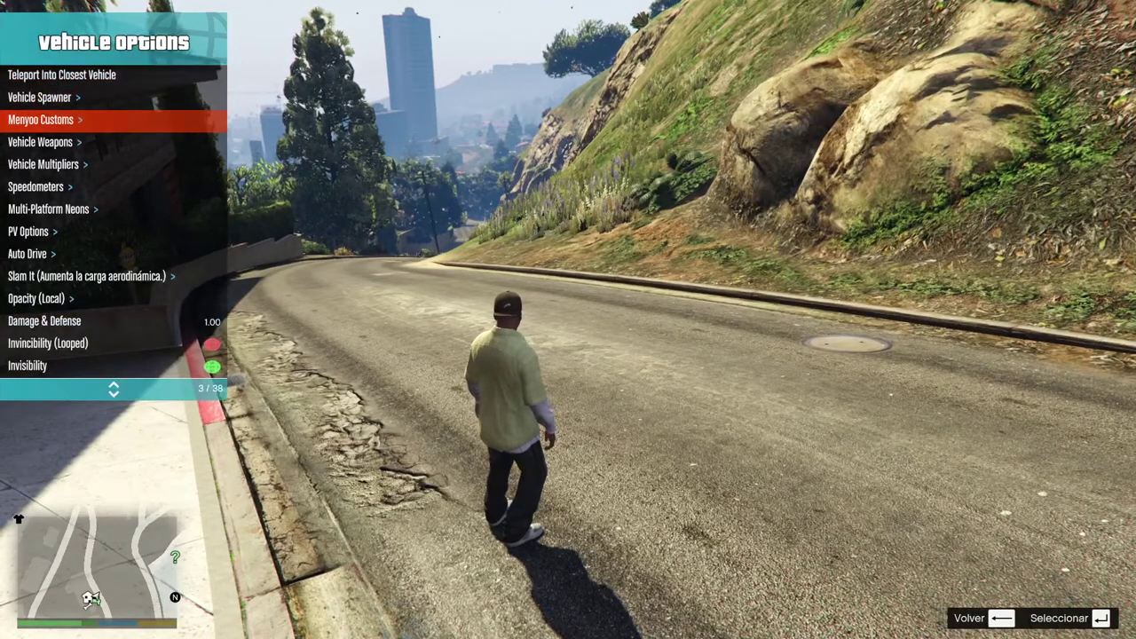
key(Up)
key(Return)
Spawn the 19DBS from the Super category of the vehicle spawner.
key(Down)
key(Down)
key(Down)
key(Down)
key(Down)
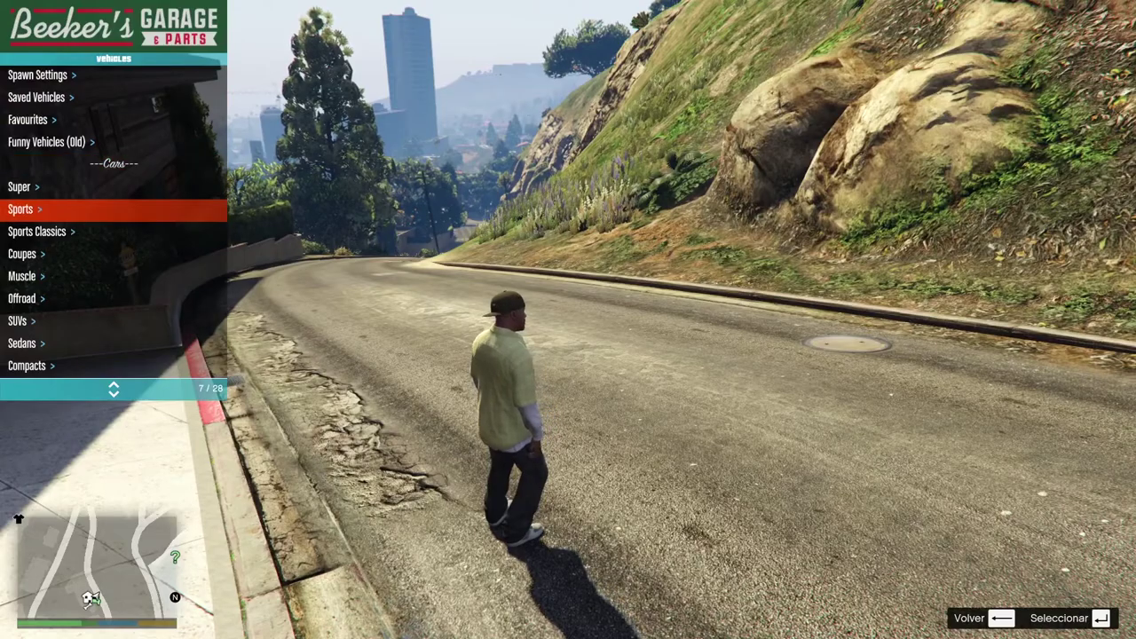
key(Up)
key(Return)
key(Down)
key(Down)
key(Down)
key(Return)
key(F8)
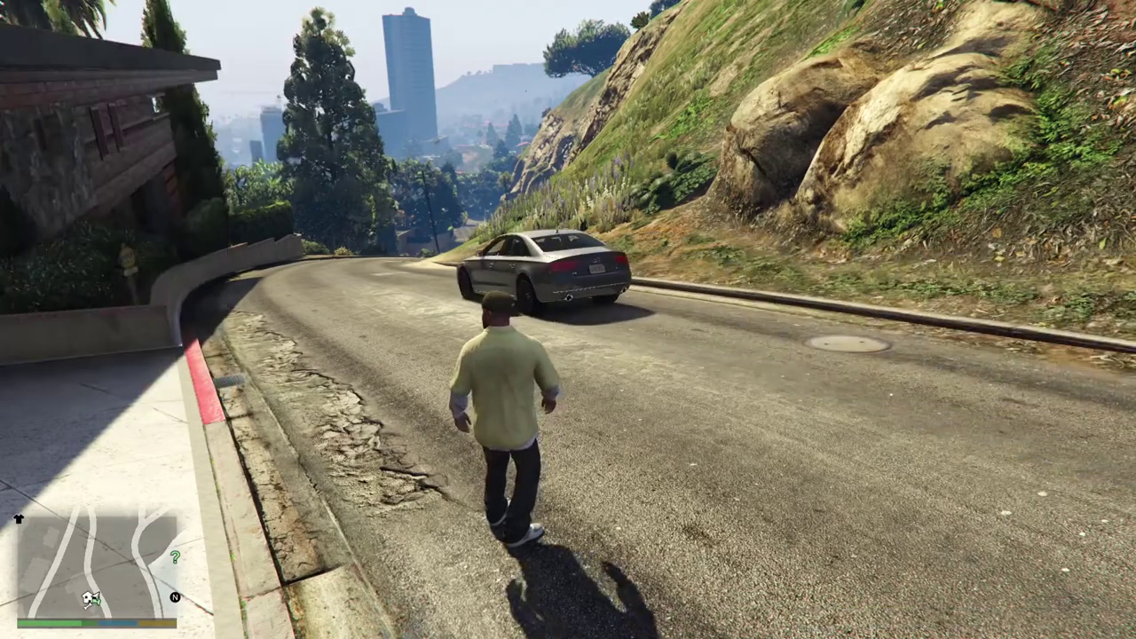
key(F8)
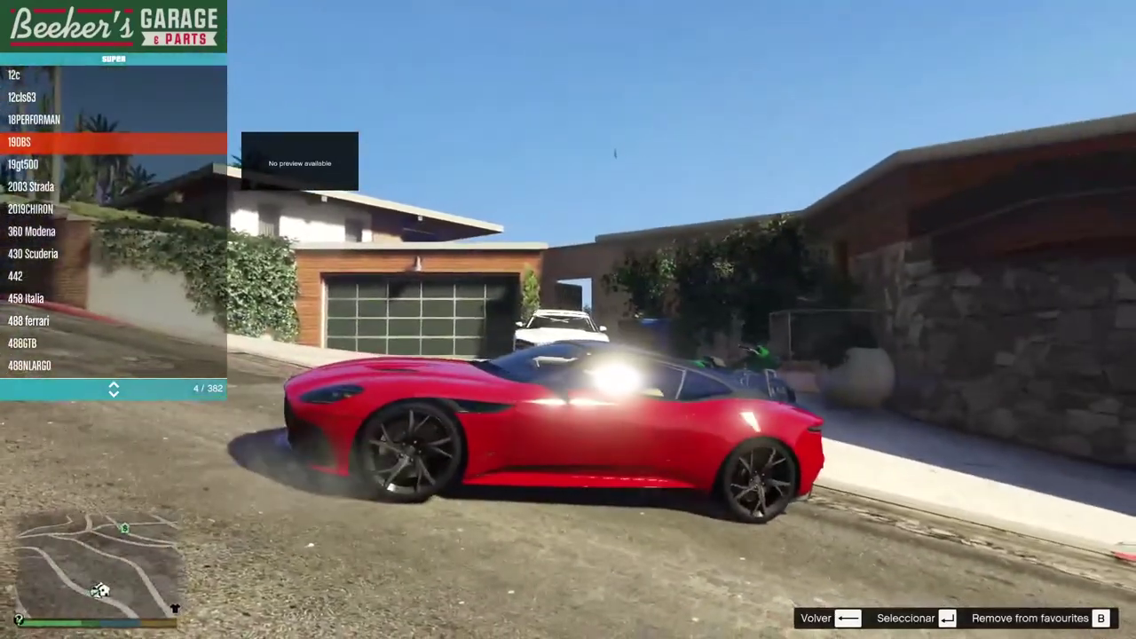
Spawn the FGT from the Super car list and drive it up the street.
key(Down)
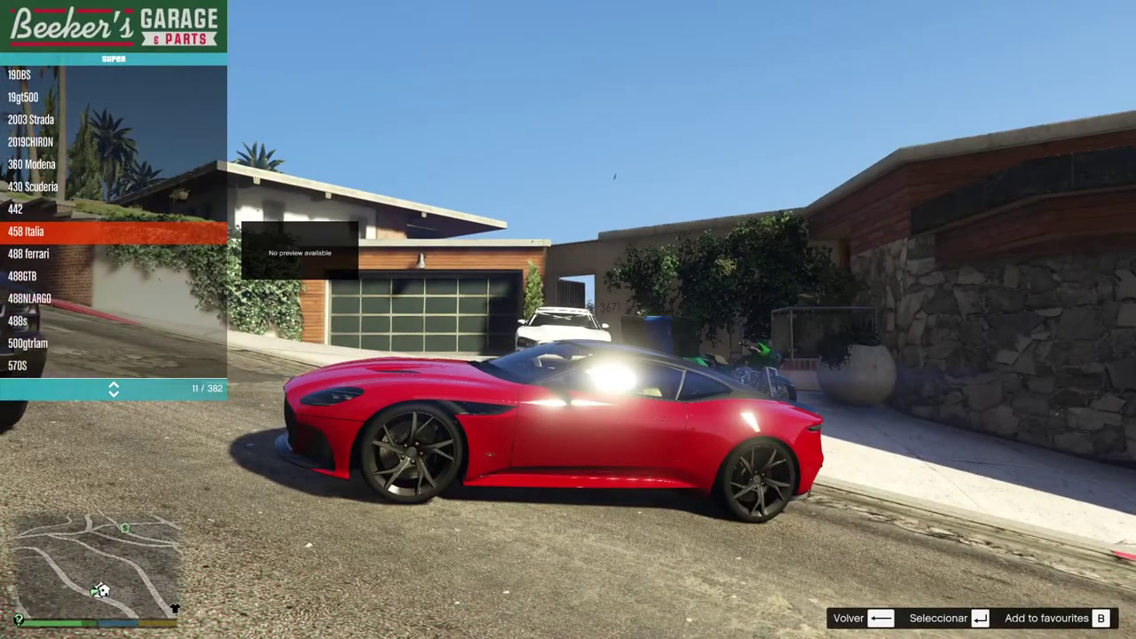
key(Down)
key(Down)
key(Down)
key(Down)
key(Down)
key(Down)
key(Down)
key(Down)
key(Down)
key(Down)
key(Down)
key(Down)
key(Down)
key(Down)
key(Down)
key(Down)
key(Down)
key(Down)
key(Down)
key(Down)
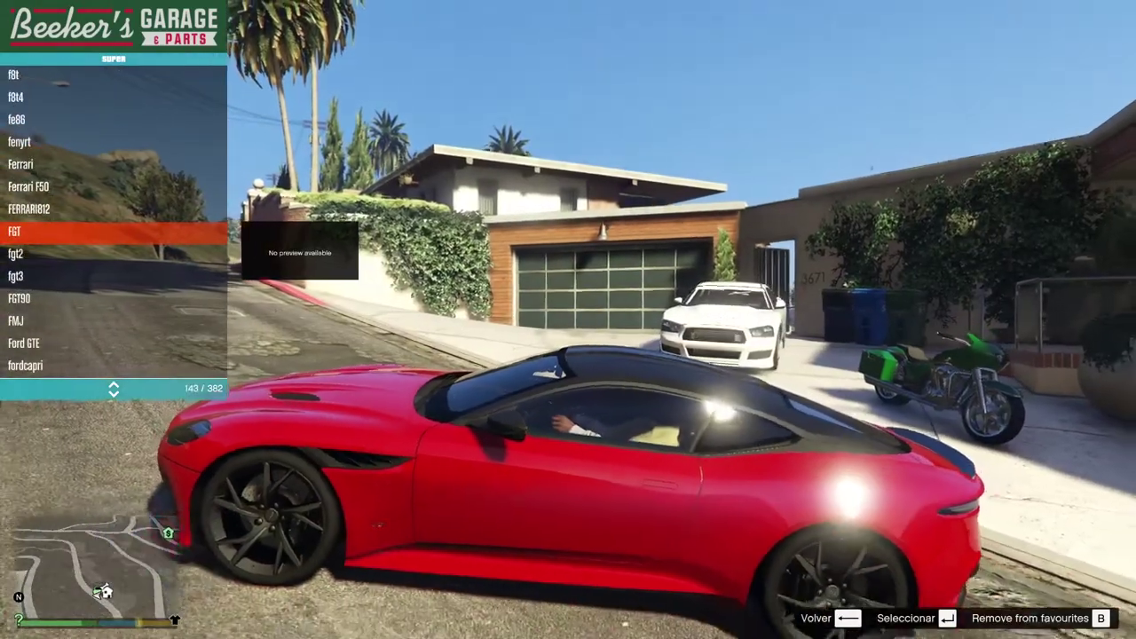
key(Return)
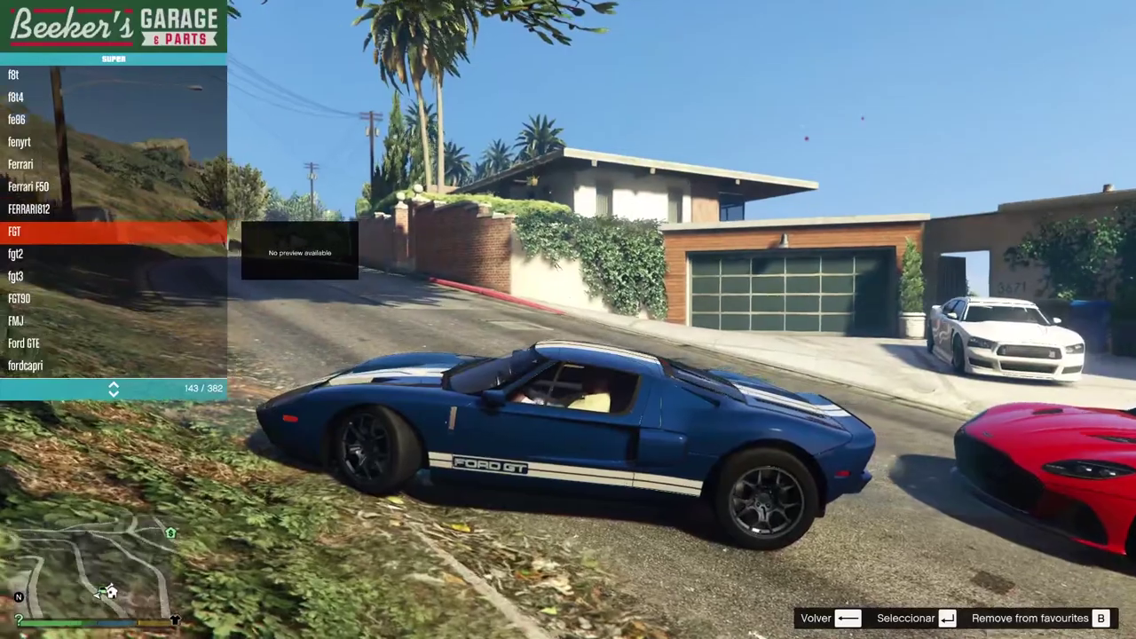
key(w)
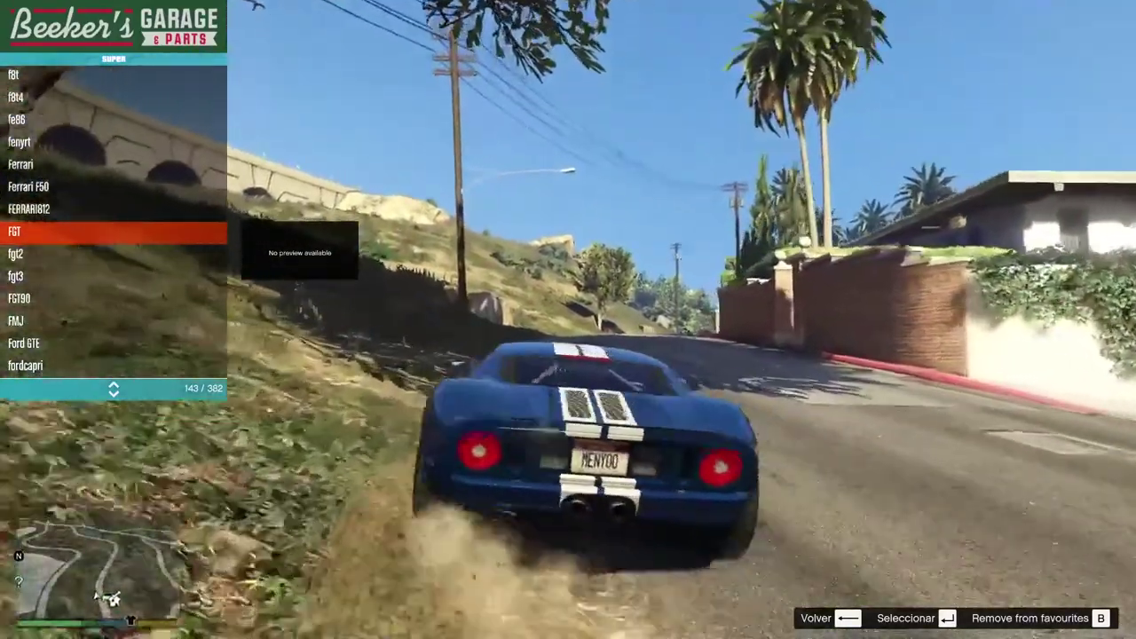
key(w)
key(w)
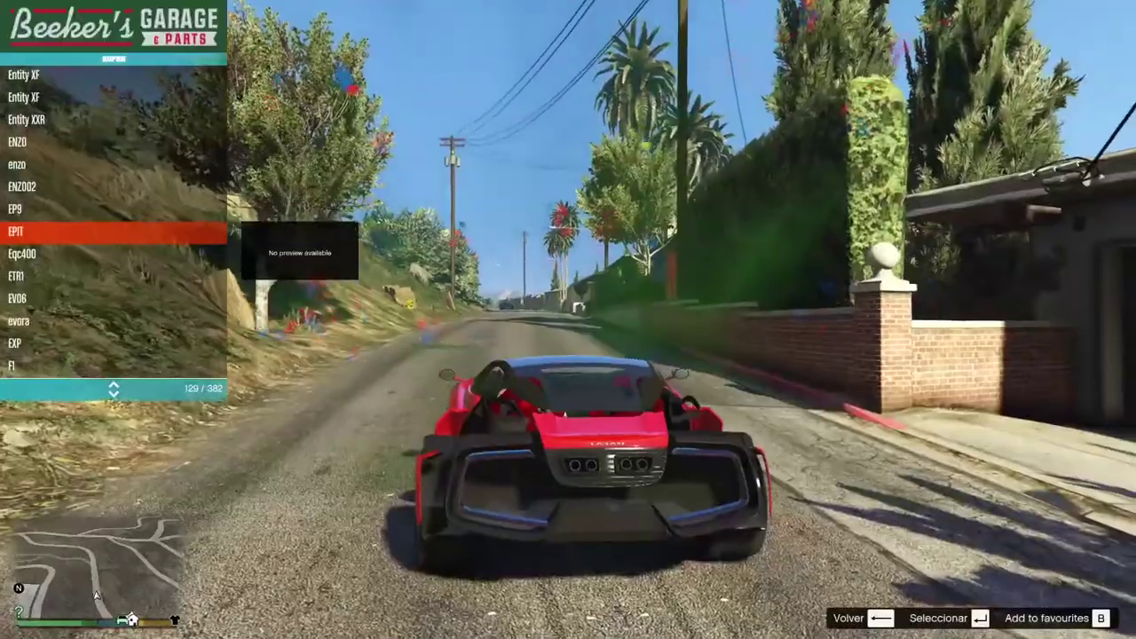
Test-drive the red EPIT supercar along the street, turning it to see its side.
key(w)
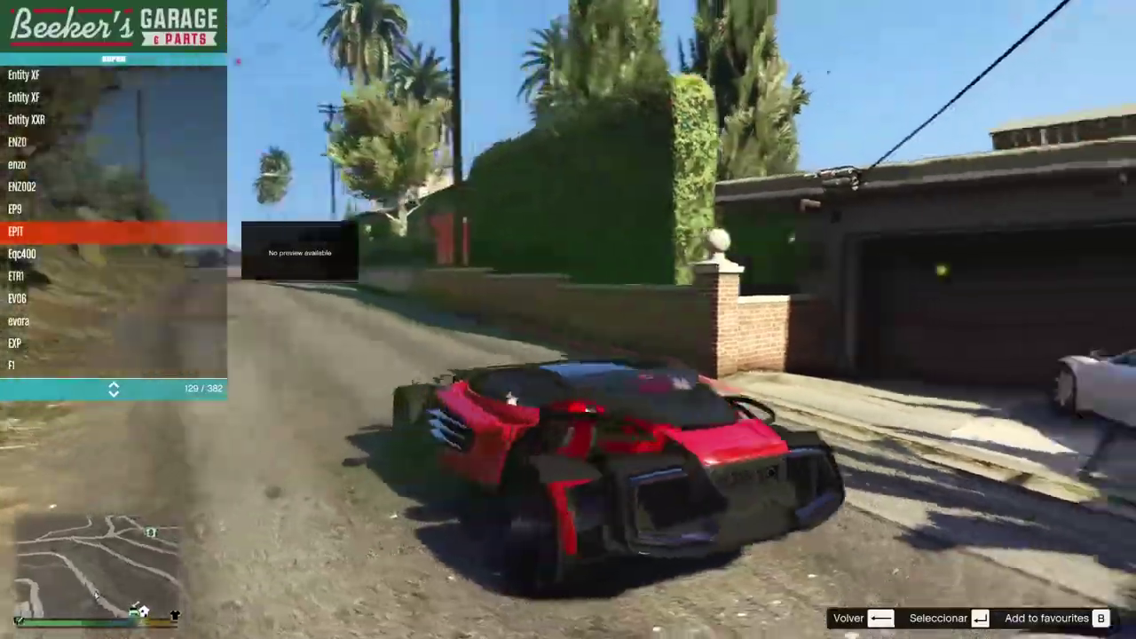
key(w)
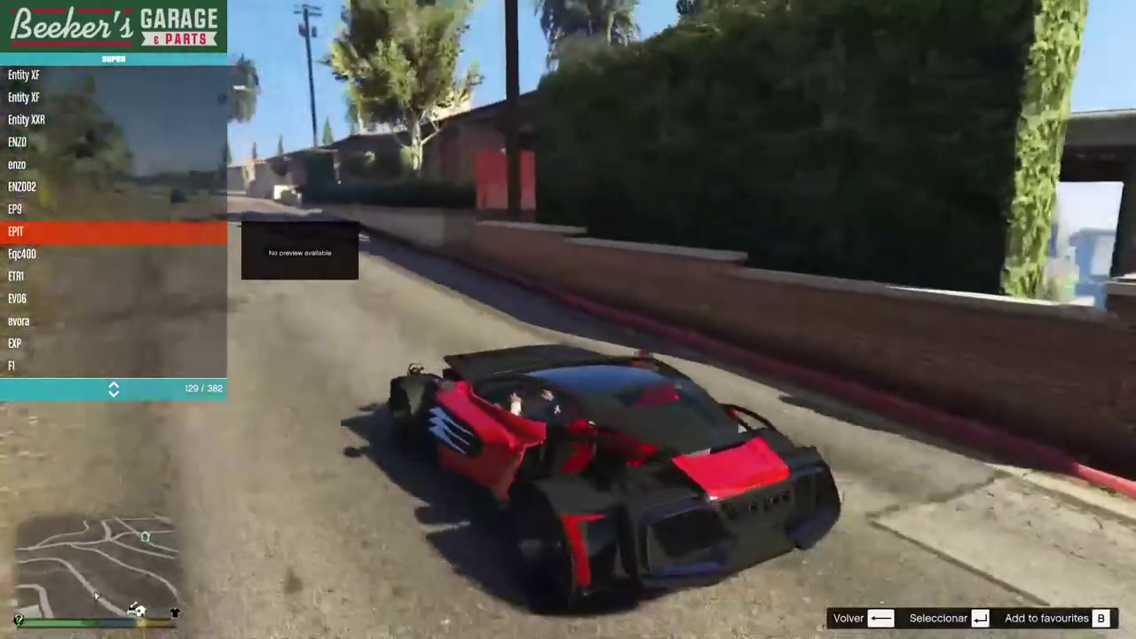
key(w)
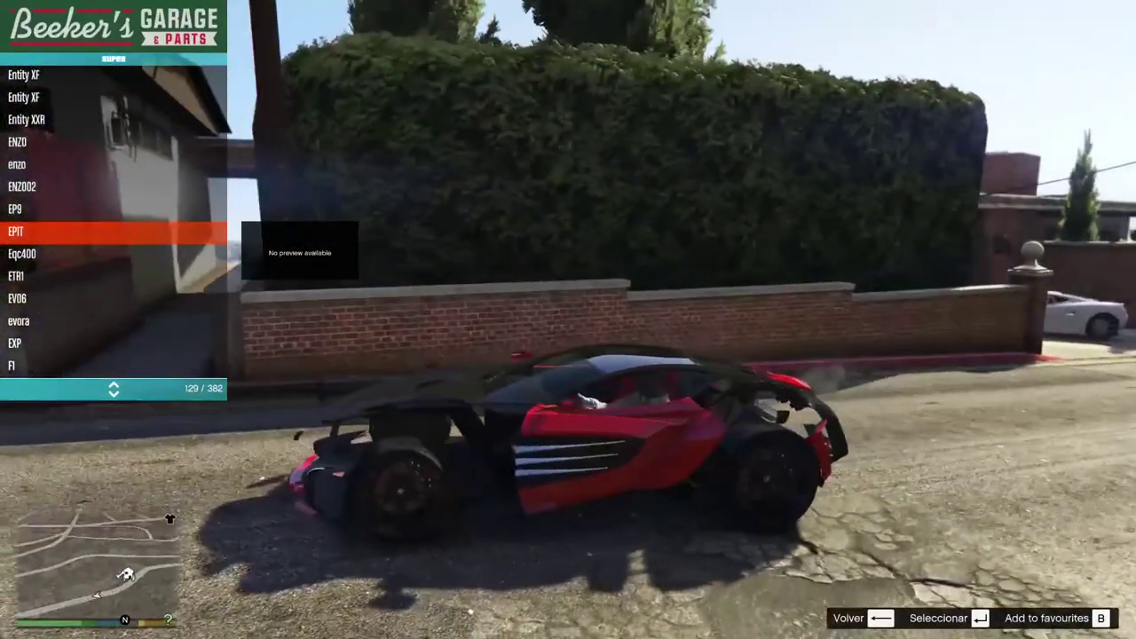
Switch to the EP9 in the Super car list and drive it along the hillside road.
key(Up)
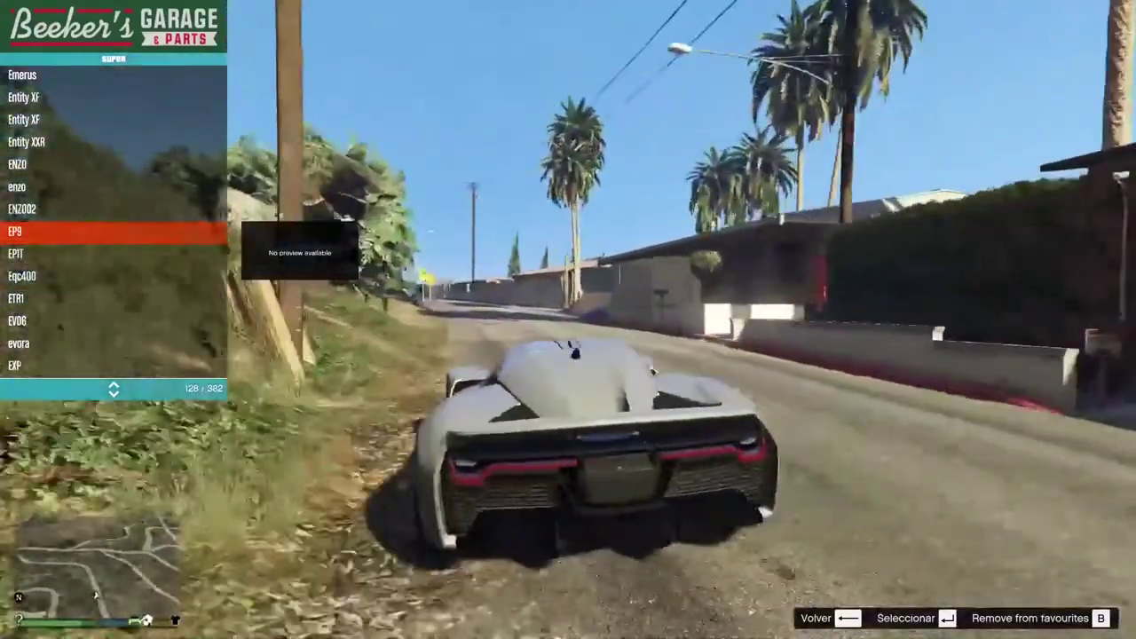
key(w)
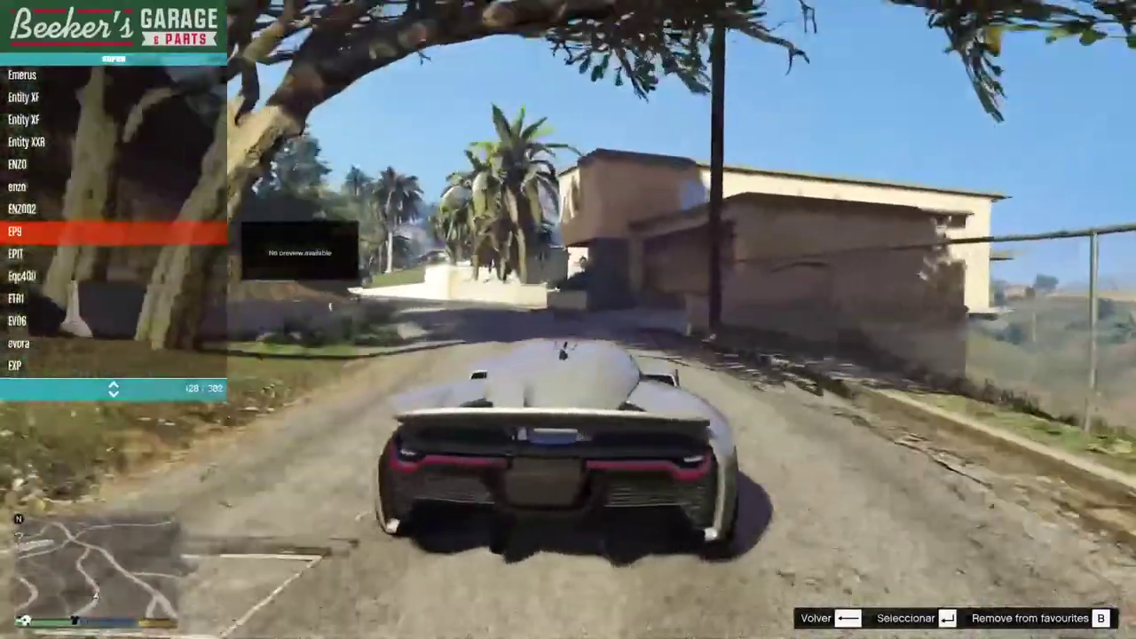
key(w)
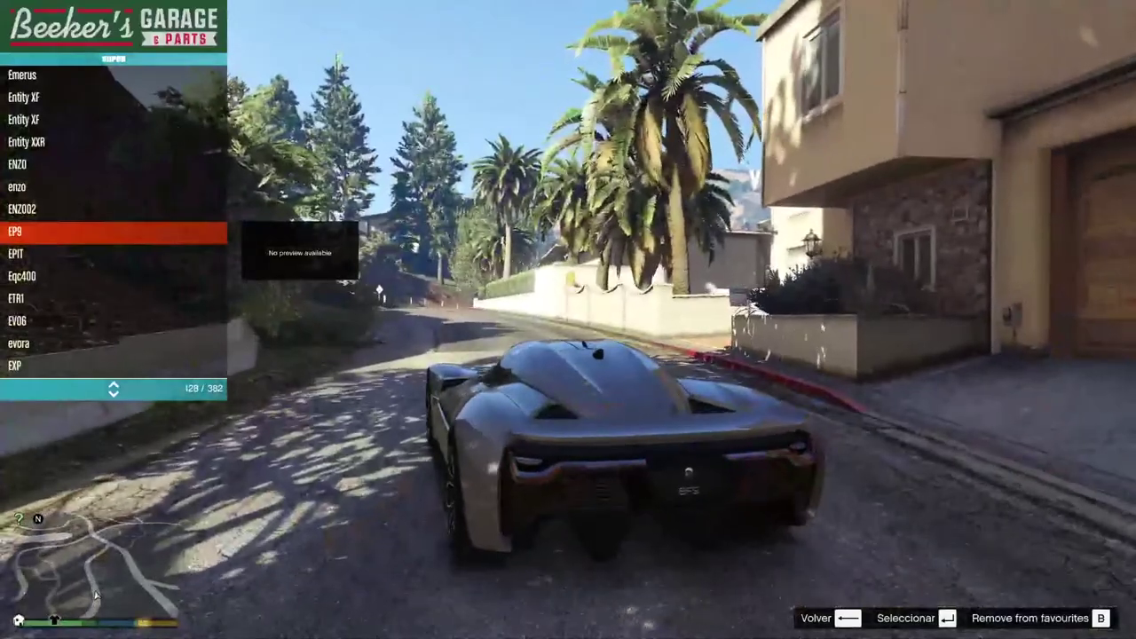
Leave the Super car list for Vehicle Options, drive the red Ascari onward, and reopen the Vehicle Spawner categories.
key(BackSpace)
key(BackSpace)
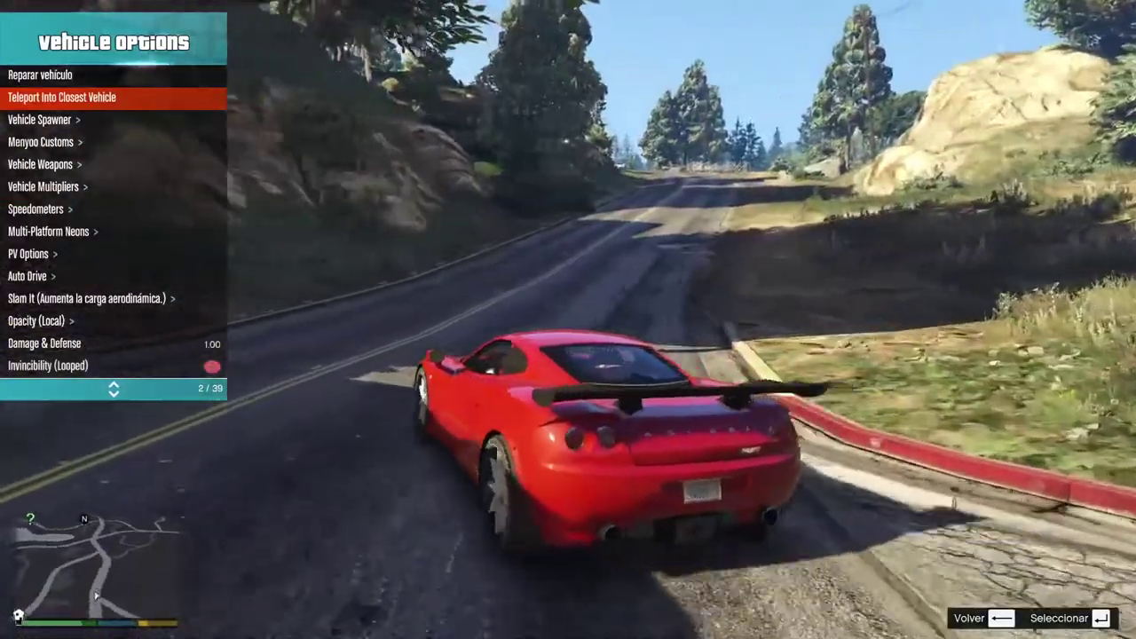
key(w)
key(Down)
key(Return)
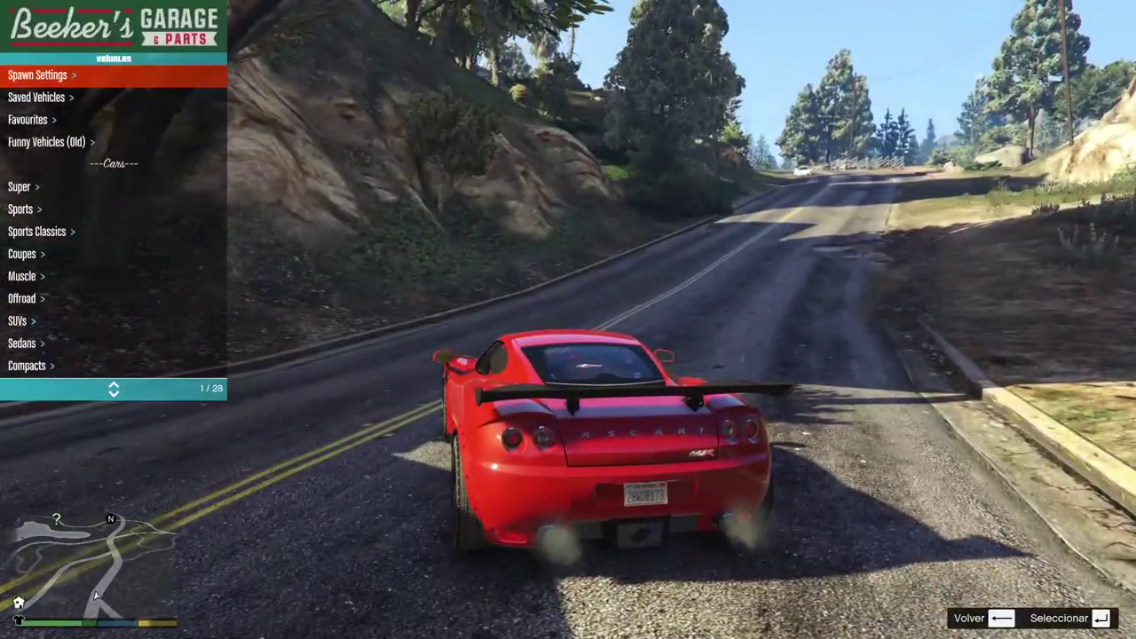